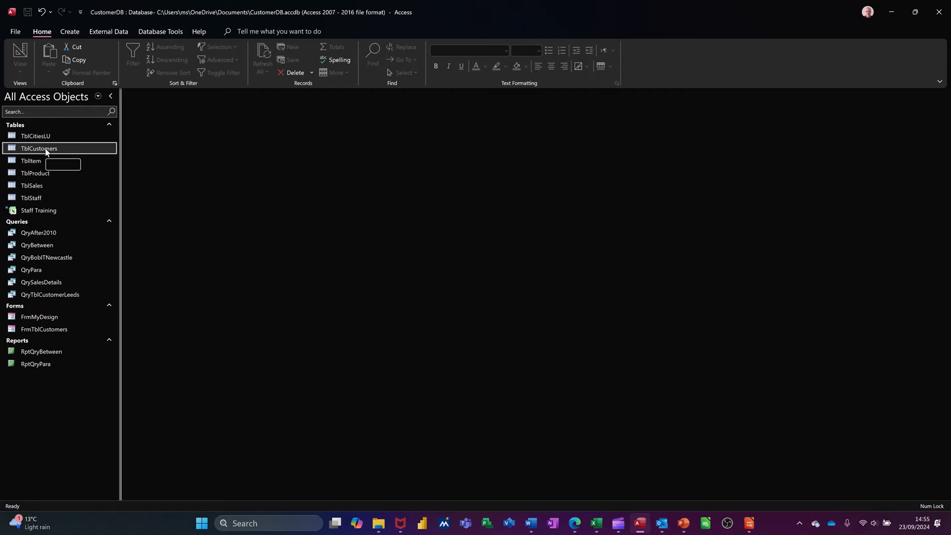
Step: Generate an automatic report from the TblCustomers table, review its records, and close it without saving
click(68, 33)
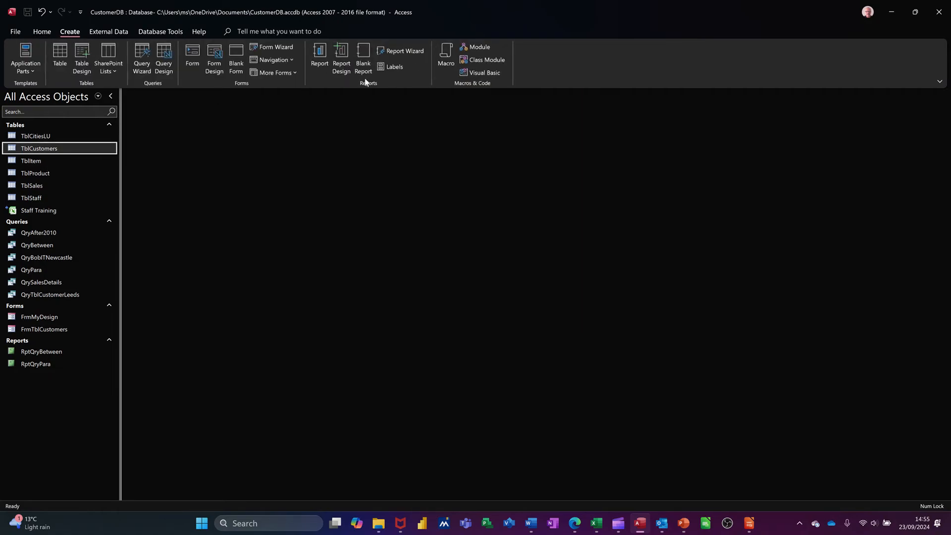
click(315, 55)
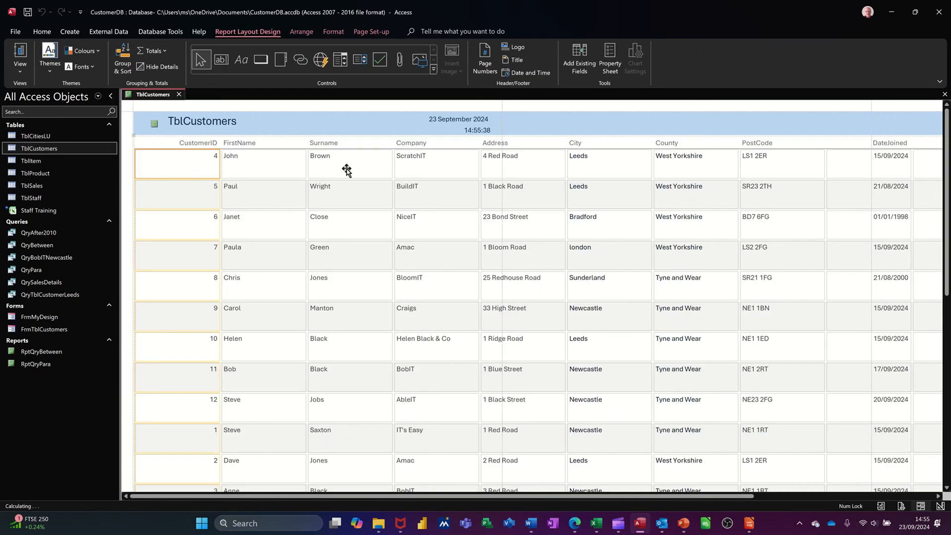
scroll(582, 260, down, 1)
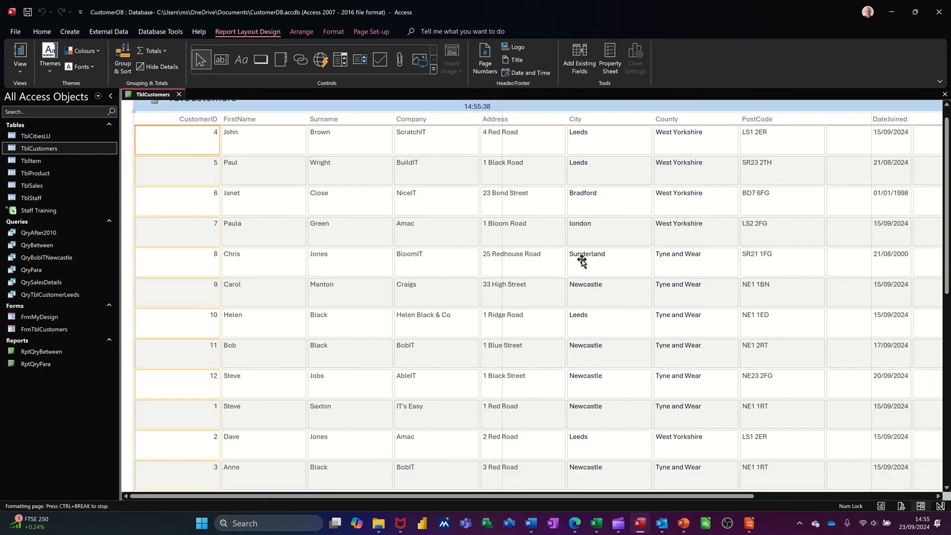
scroll(581, 261, down, 1)
scroll(569, 341, up, 2)
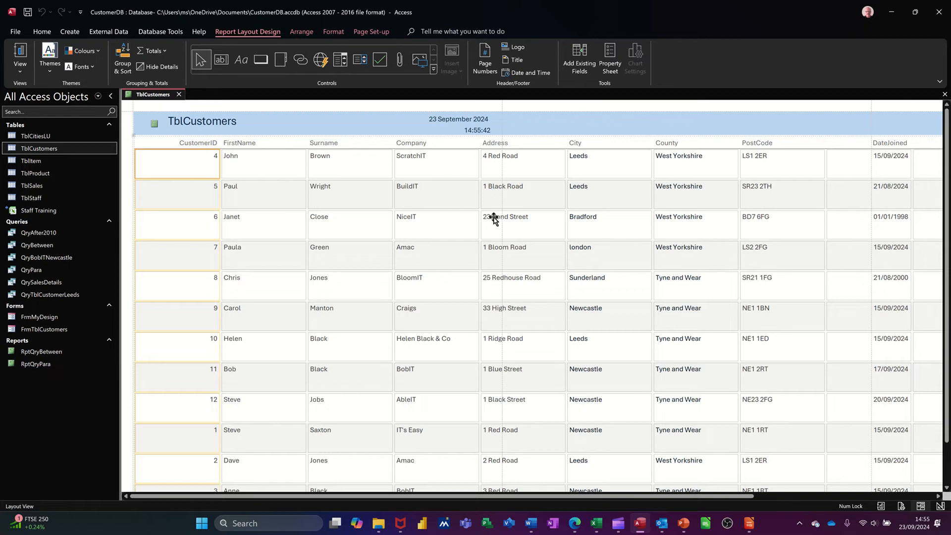
click(179, 94)
click(480, 289)
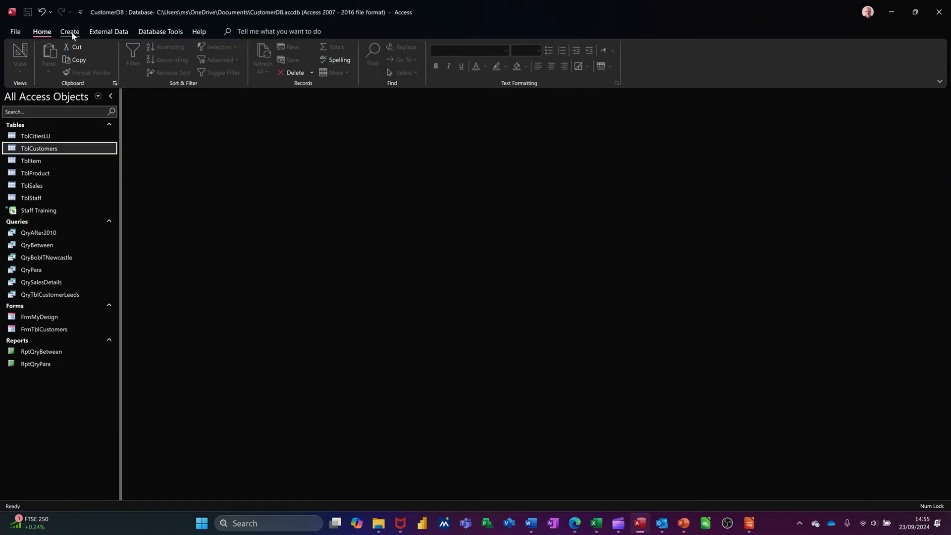
Step: Start a new report in Design View and set its record source to TblCustomers
click(71, 33)
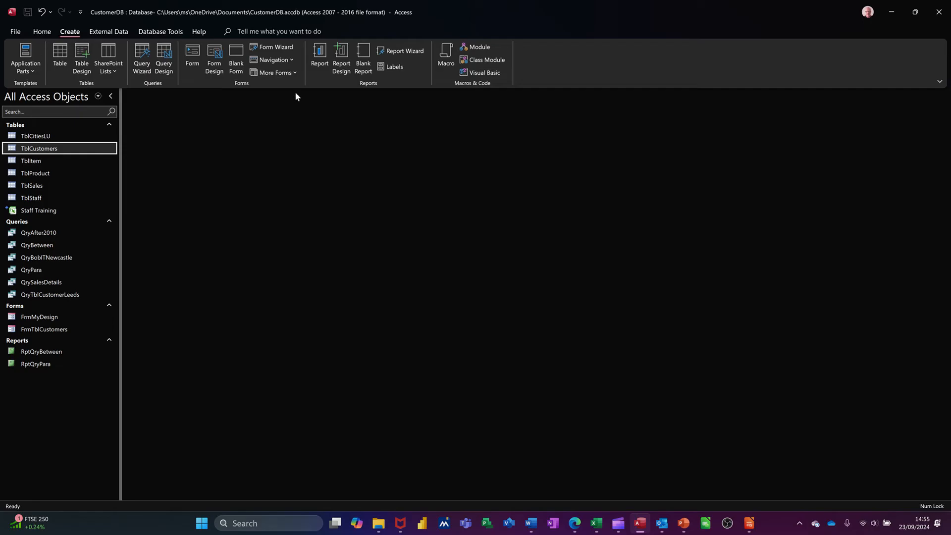
click(339, 53)
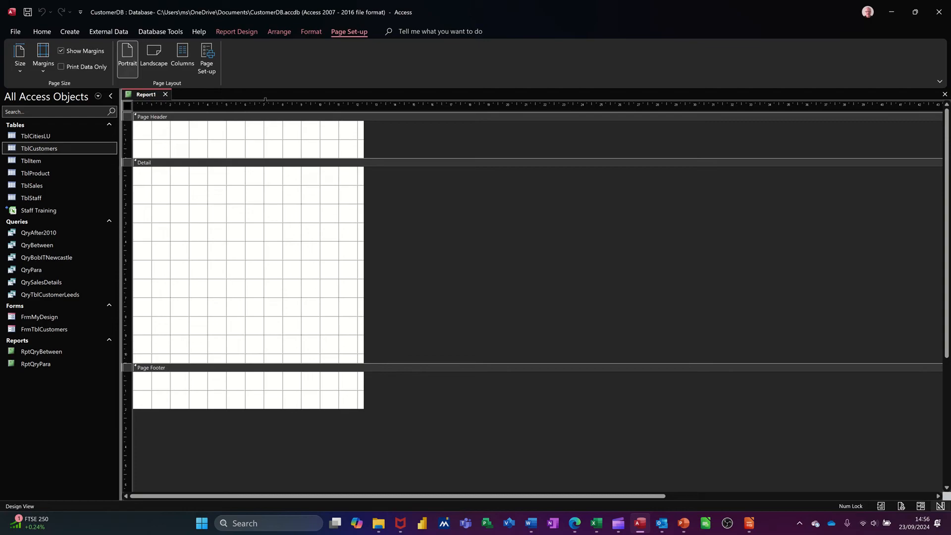
click(233, 33)
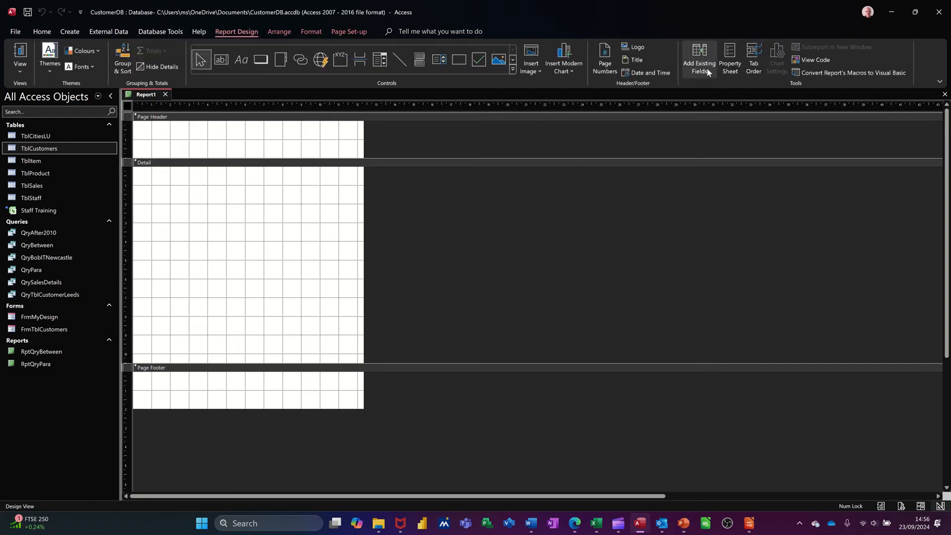
click(728, 58)
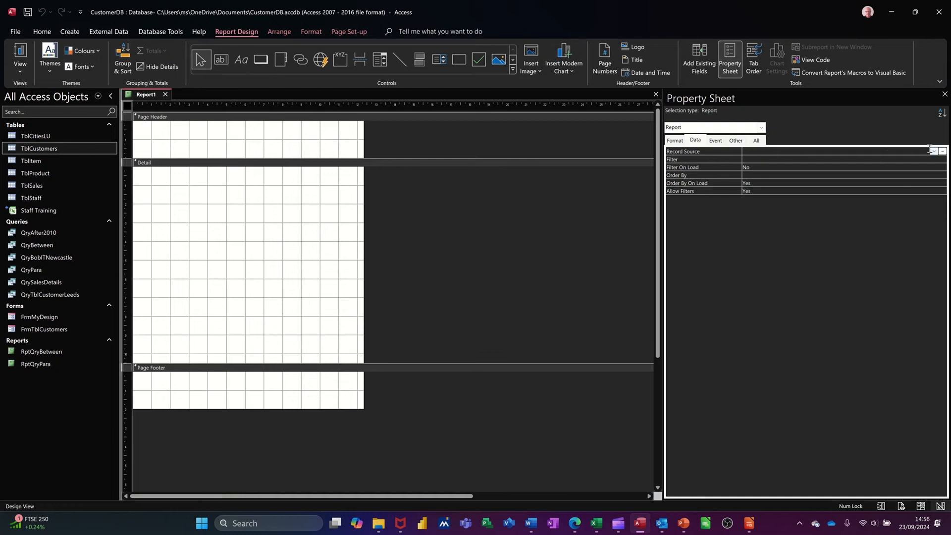
click(934, 152)
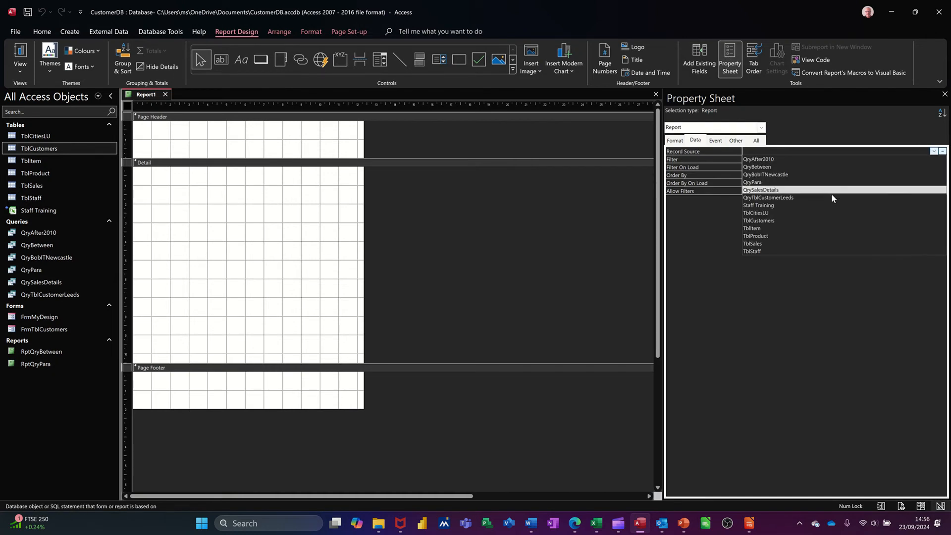
click(798, 221)
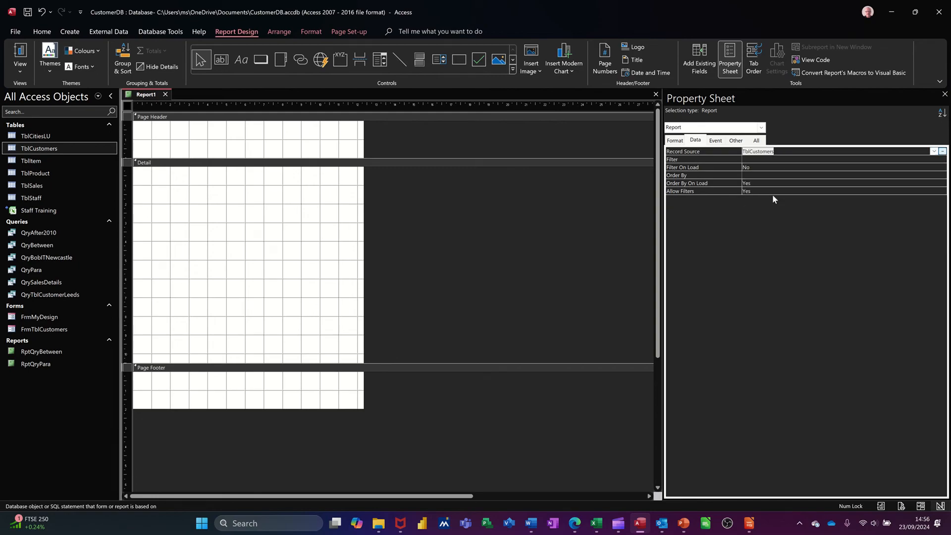
click(944, 95)
Step: Display the list of available fields and add the Report Header and Report Footer sections to the report
click(699, 57)
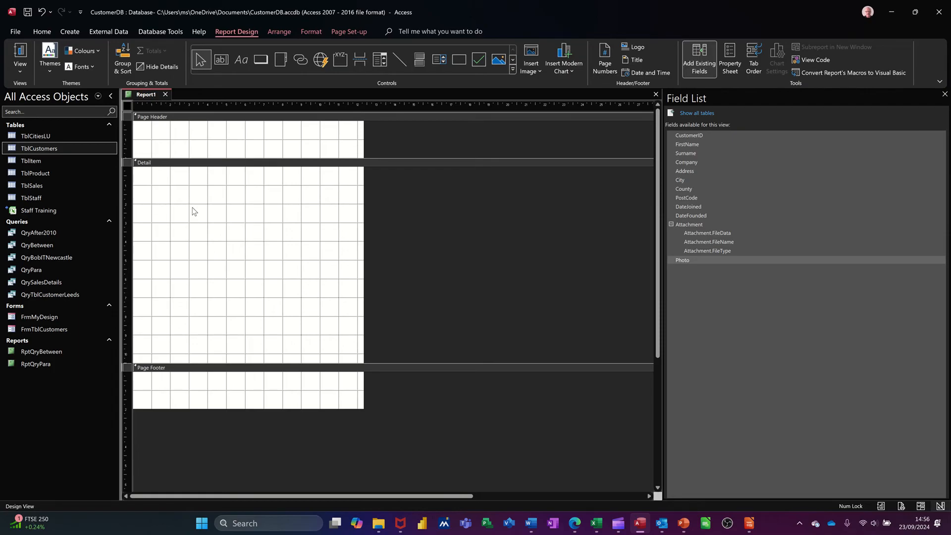
click(694, 147)
right_click(237, 370)
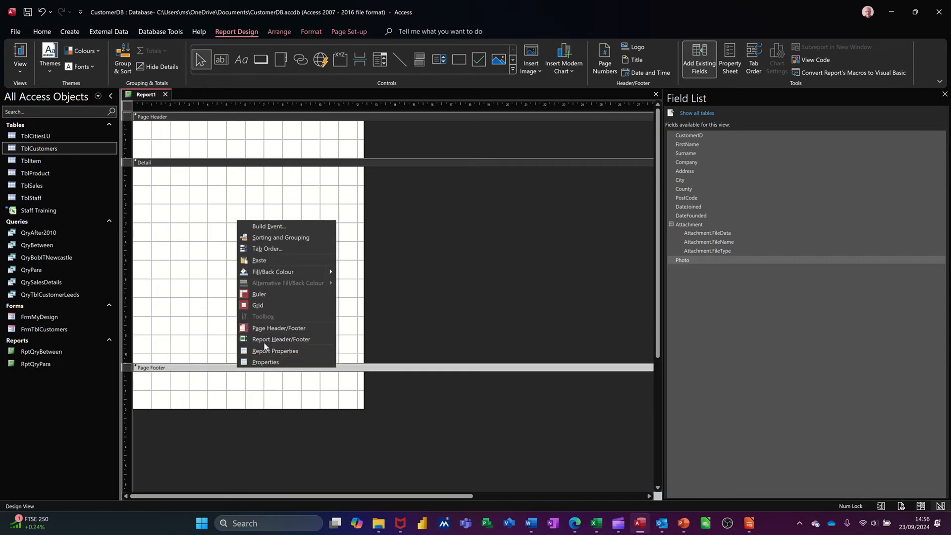
click(266, 344)
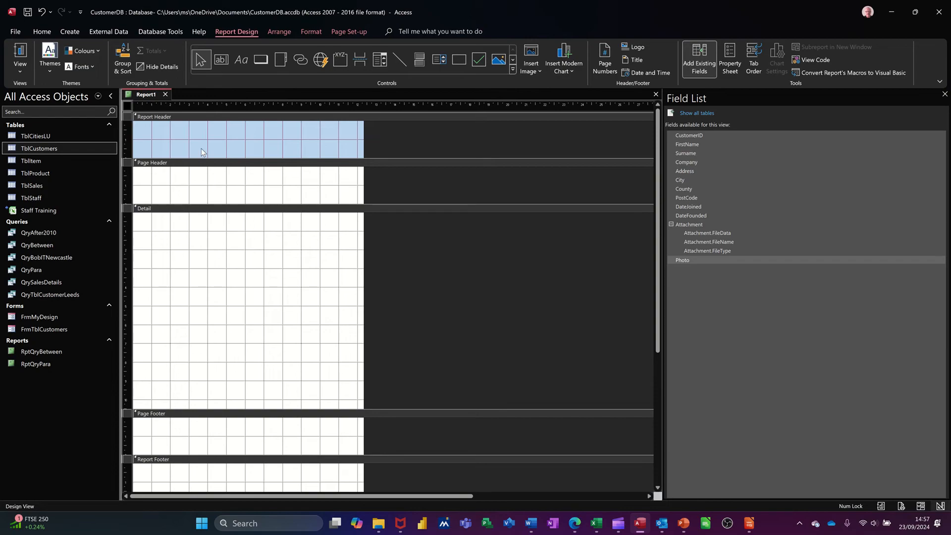
click(159, 133)
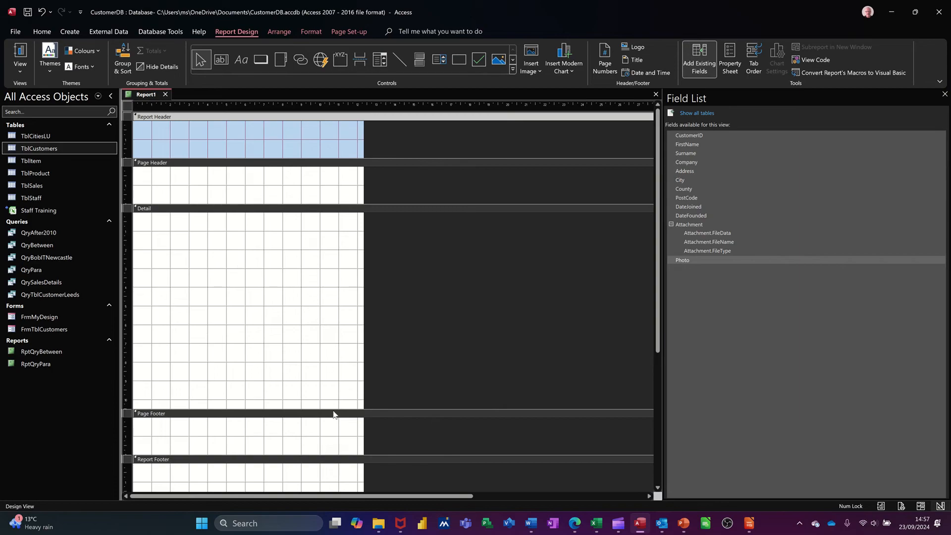
Step: Shorten the Detail section to about 6.8 cm and place the fields CustomerID through DateFounded in it
drag(332, 412, 341, 339)
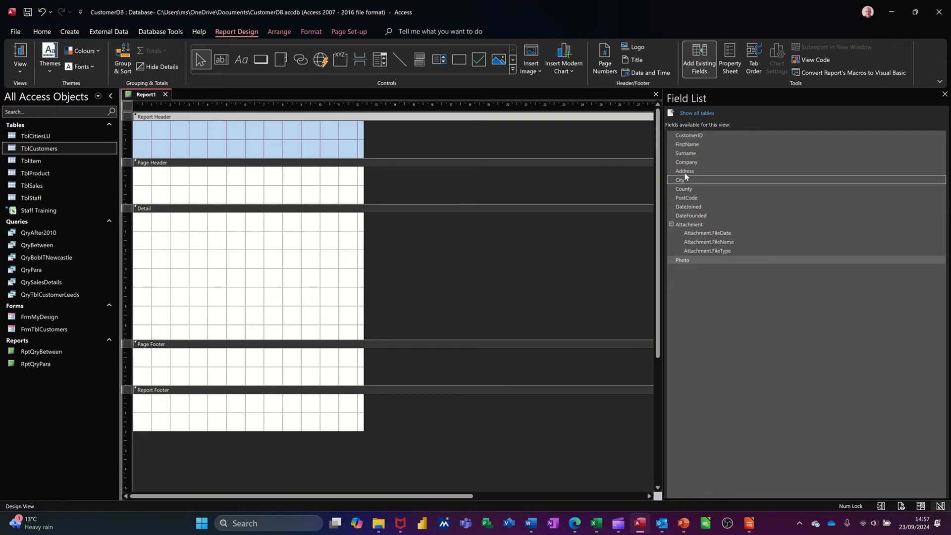
click(701, 137)
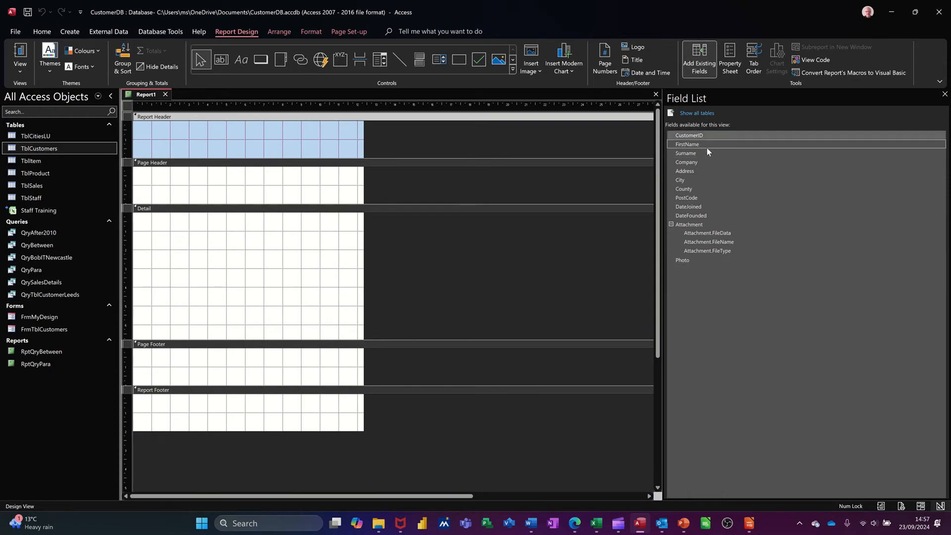
shift+click(707, 215)
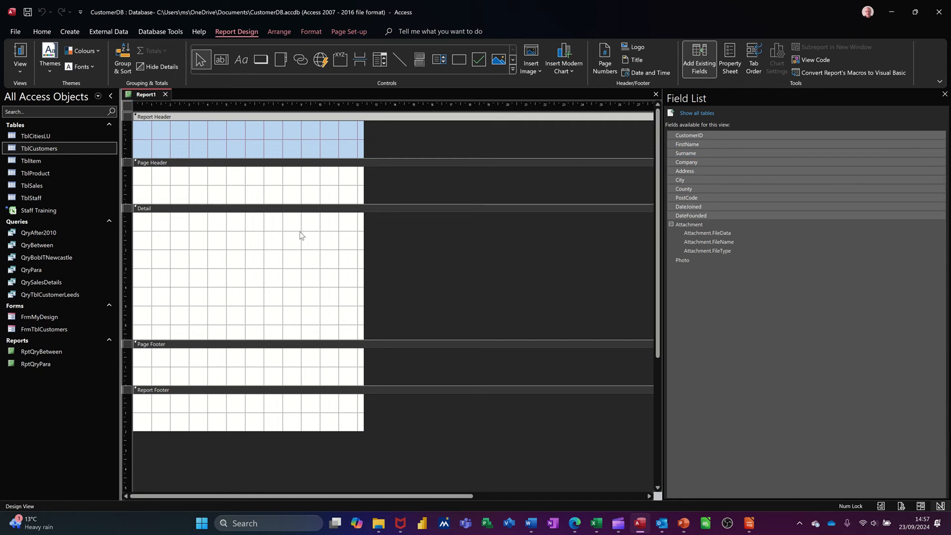
drag(735, 159, 212, 229)
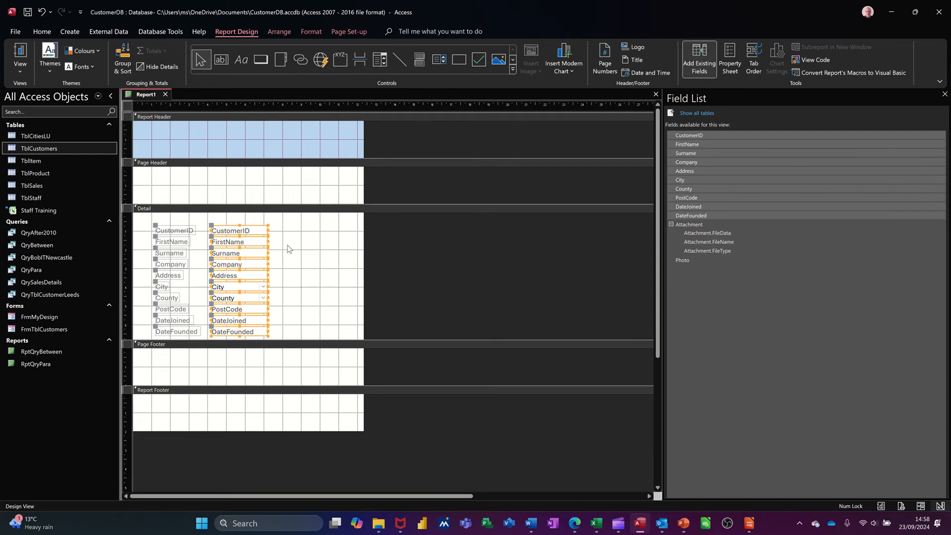
click(353, 243)
Step: Reposition the CustomerID field above the FirstName text box, with its label stacked directly over its own text box
click(254, 229)
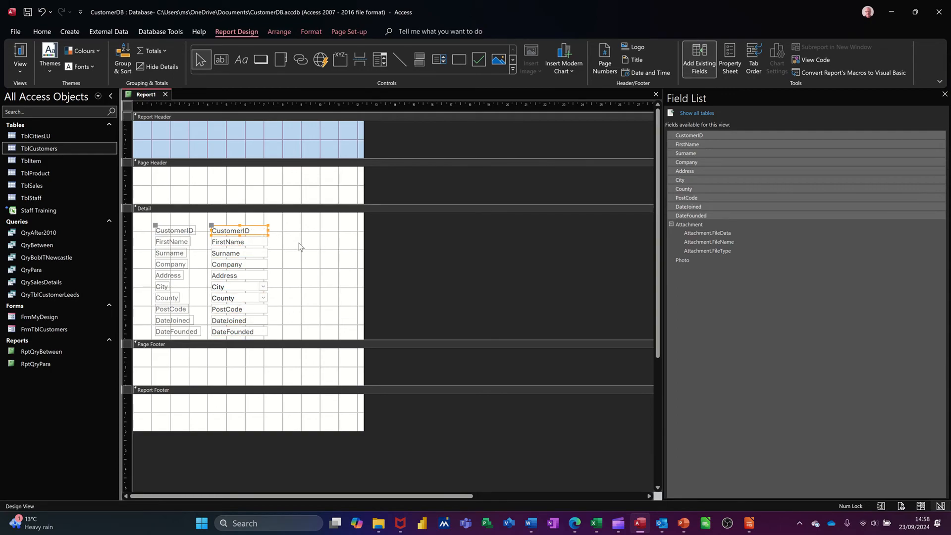
drag(252, 232, 339, 233)
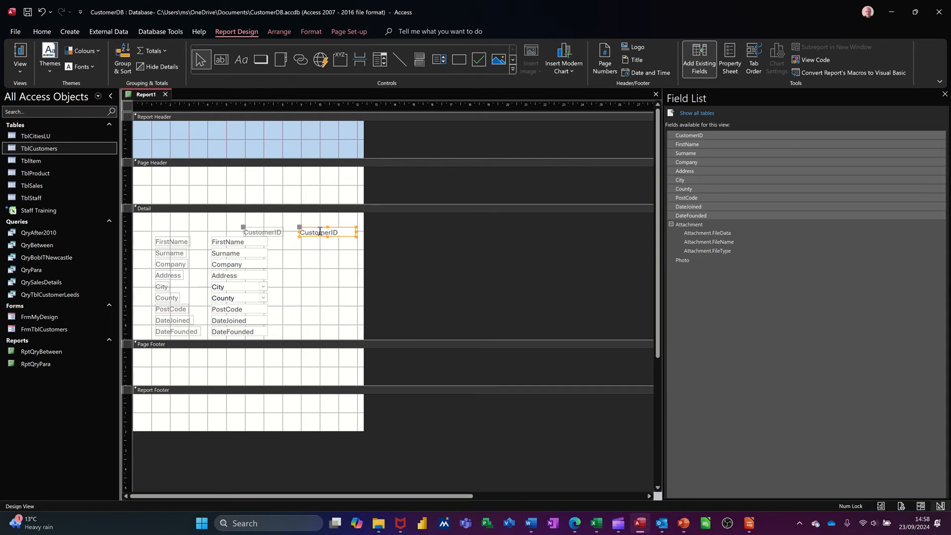
click(246, 228)
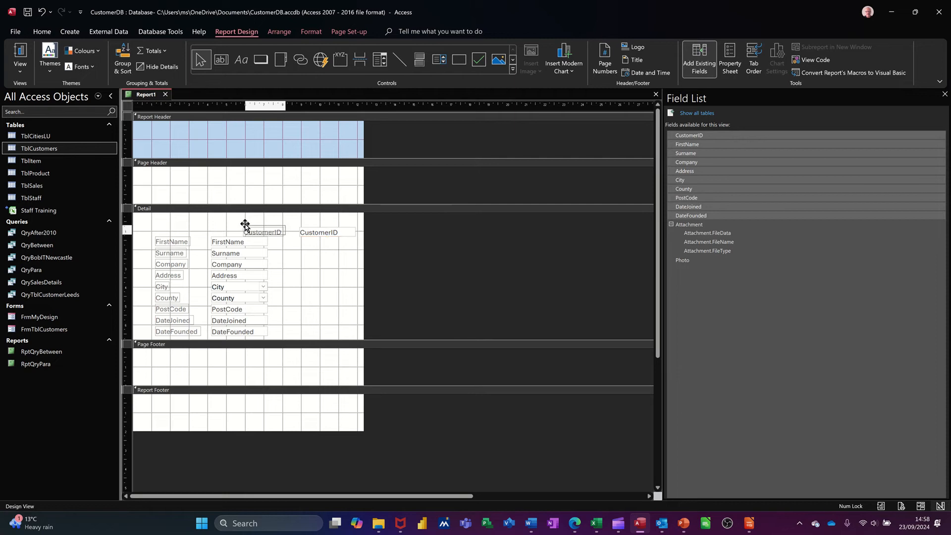
mouse_move(245, 225)
mouse_down()
mouse_move(299, 215)
mouse_move(314, 246)
mouse_move(232, 226)
mouse_up()
click(320, 253)
click(307, 263)
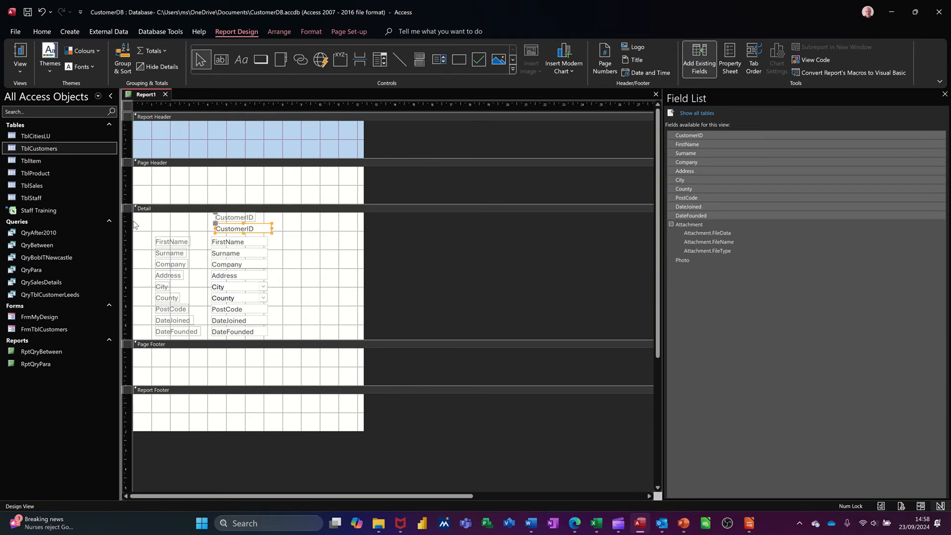
Step: Give all the labels and text boxes in the Detail section and the Page Header section a light blue background
drag(135, 225, 137, 338)
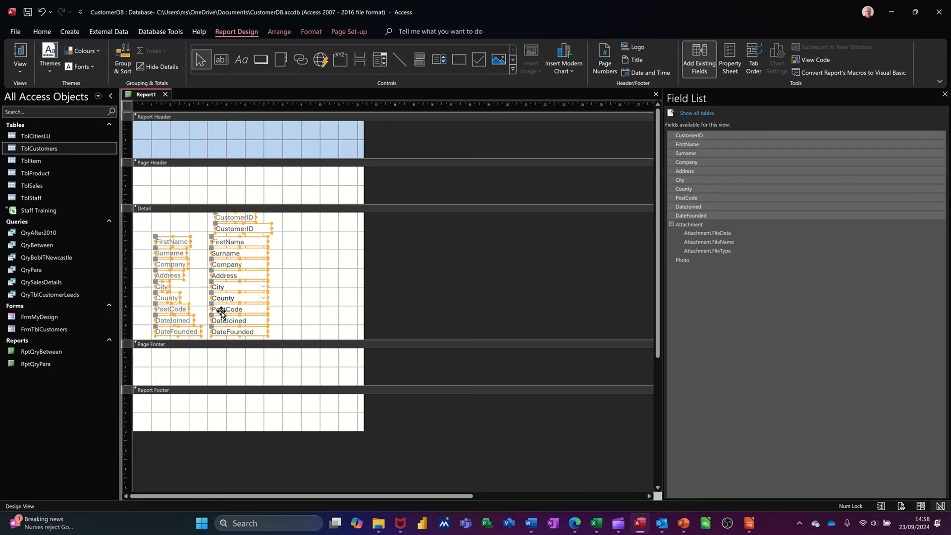
click(300, 30)
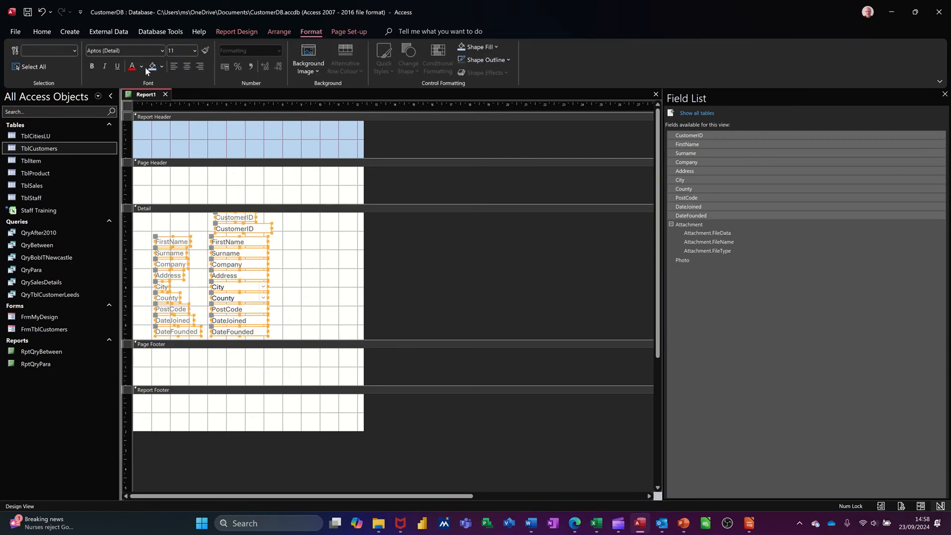
click(154, 69)
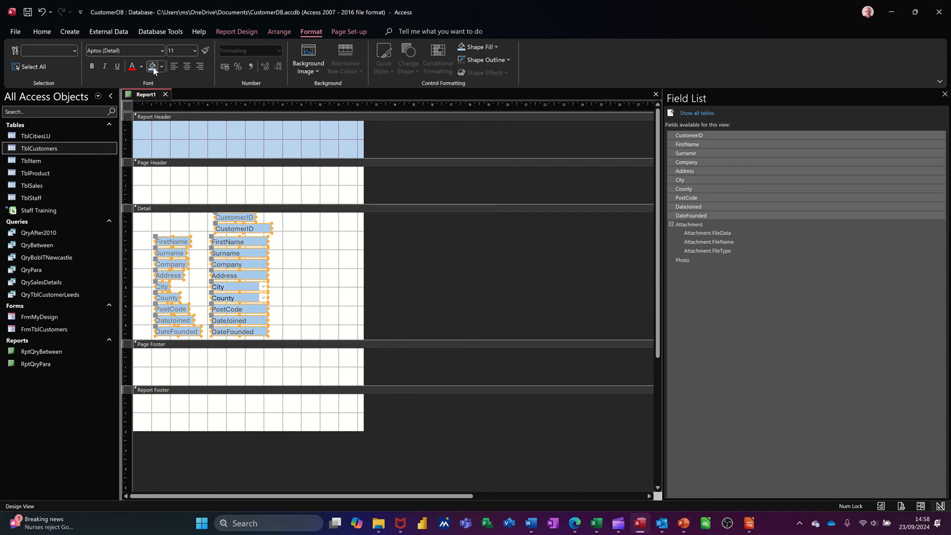
click(282, 188)
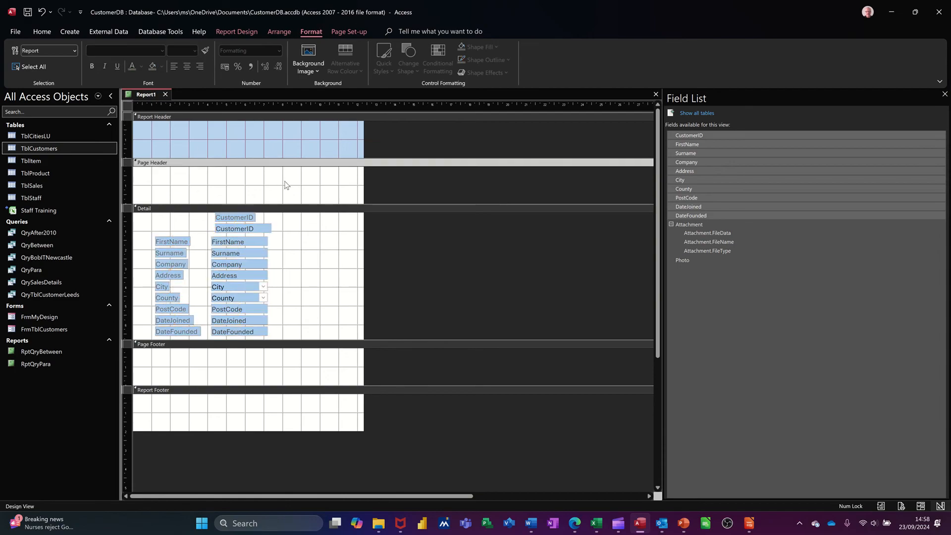
click(152, 68)
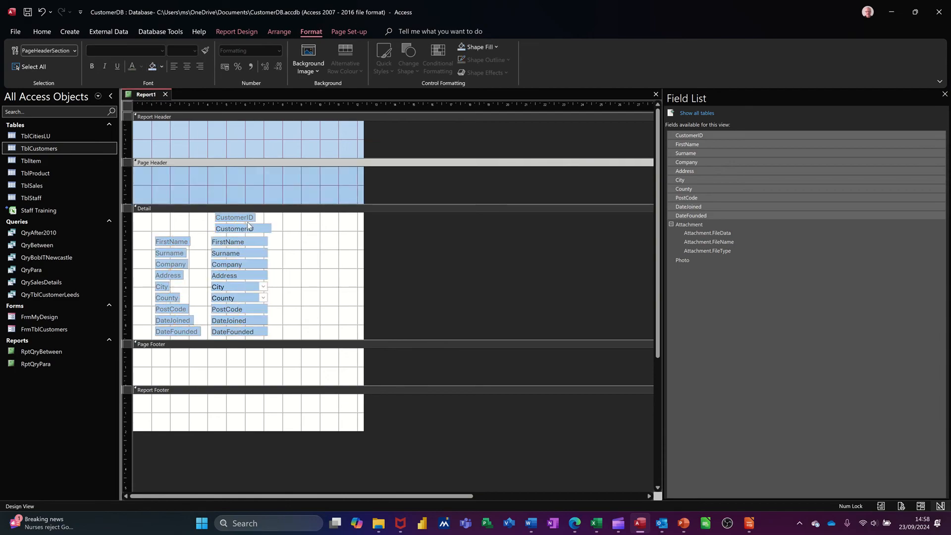
Step: Fill the Detail, Page Footer and Report Footer sections with light green
click(327, 274)
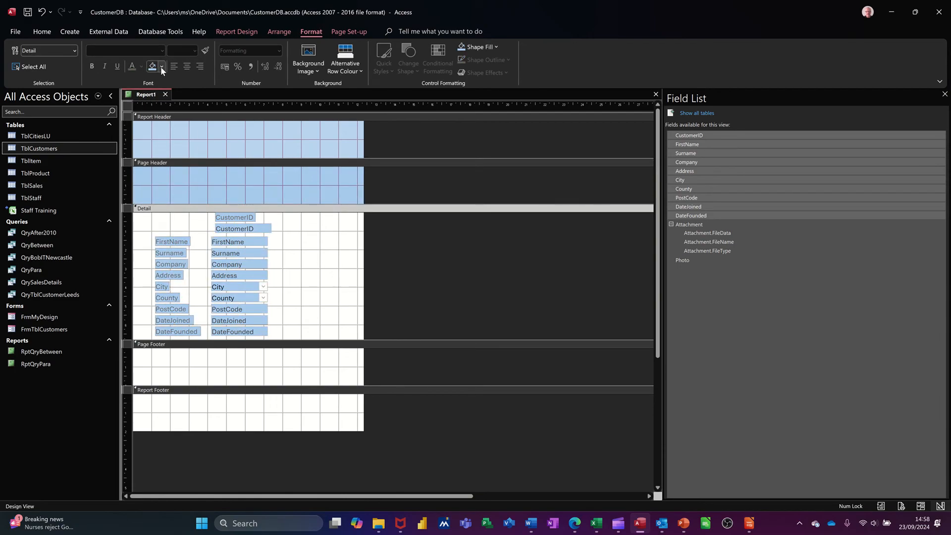
click(163, 67)
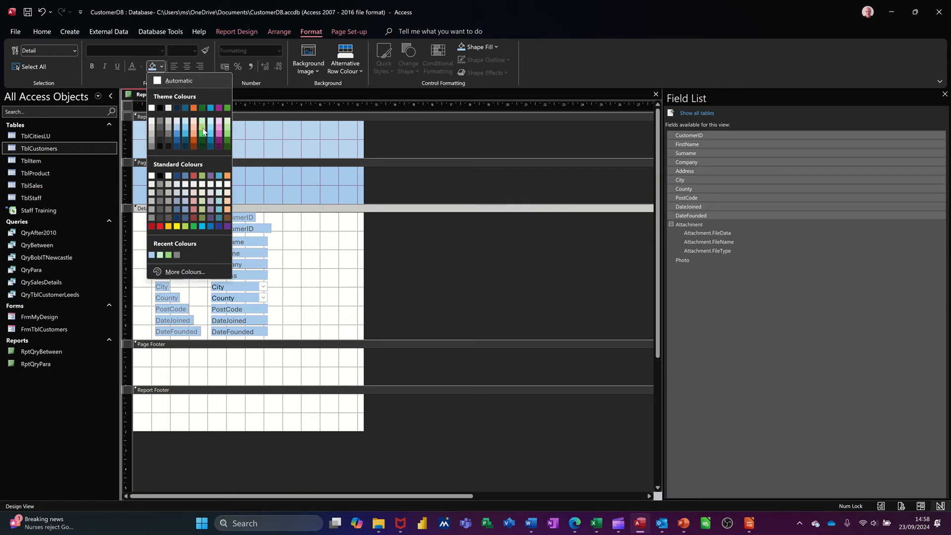
click(202, 129)
click(238, 369)
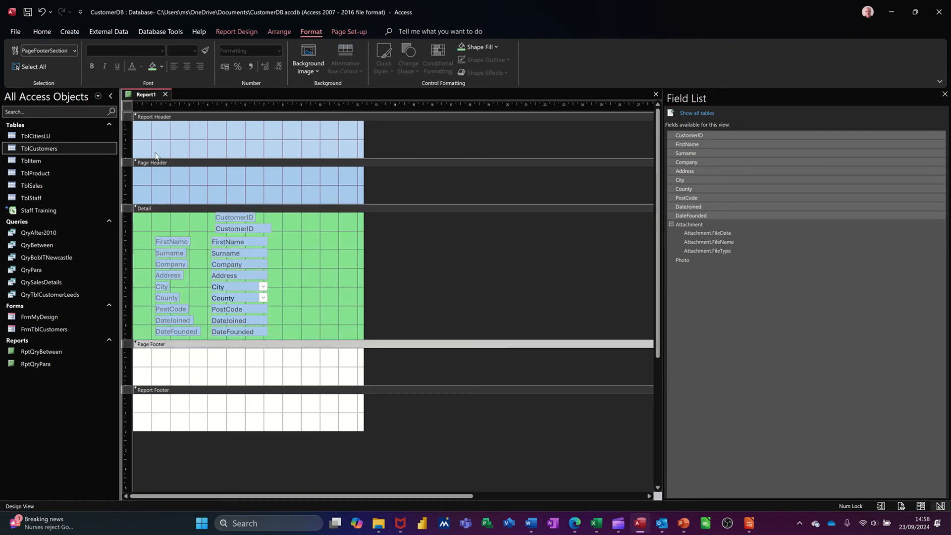
click(153, 66)
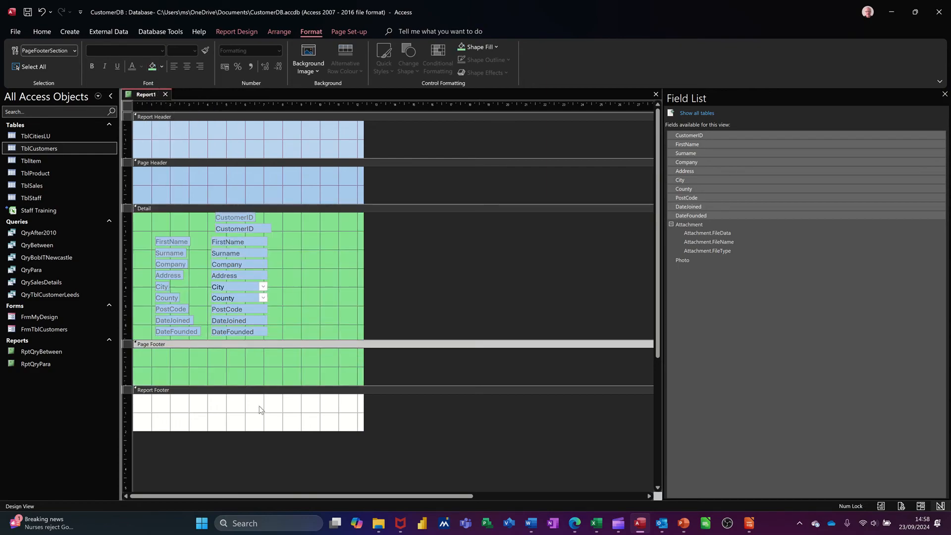
click(263, 413)
click(153, 66)
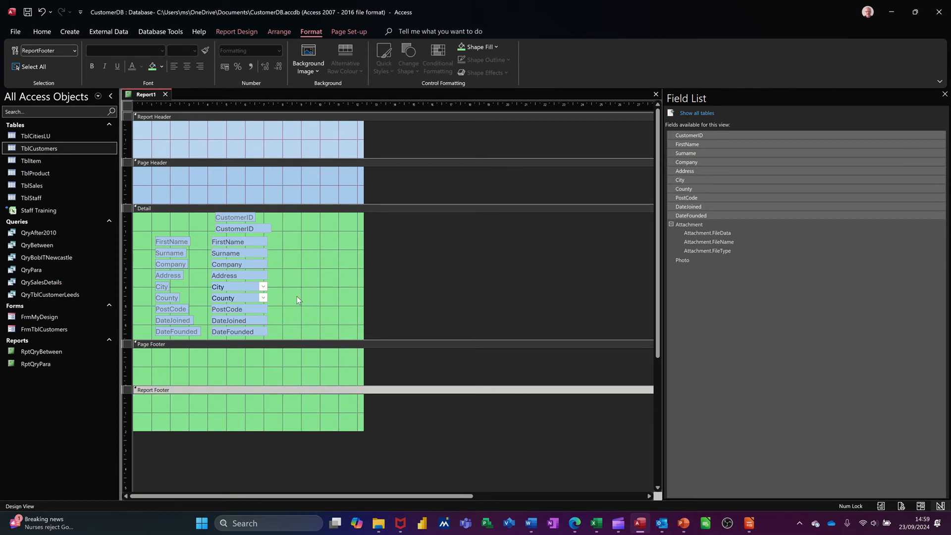
Step: Widen the Address text box in the Detail section to about 12 cm
click(257, 276)
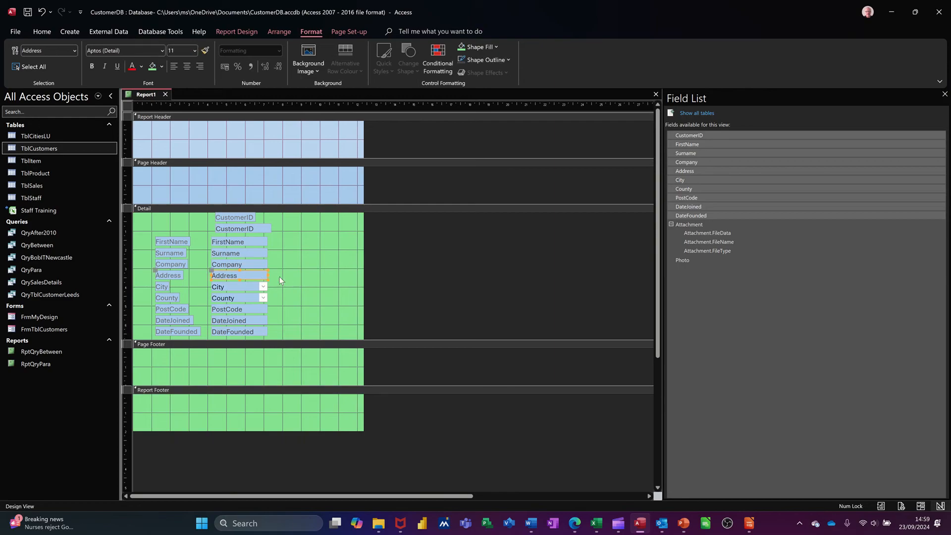
drag(270, 275, 434, 275)
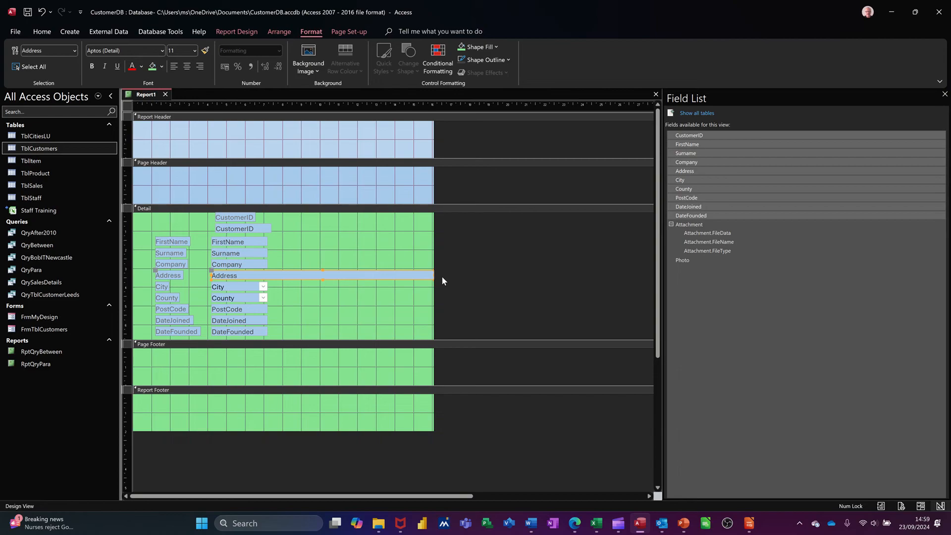
Step: Widen the City text box to about 10 cm, County to about 7 cm and Company to about 11.5 cm in the Detail section
click(250, 286)
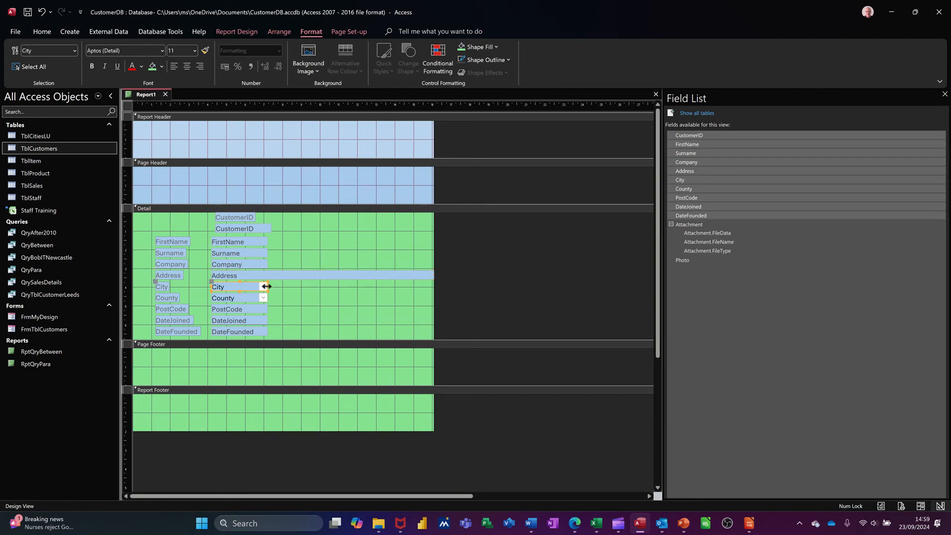
drag(271, 287, 395, 286)
click(246, 298)
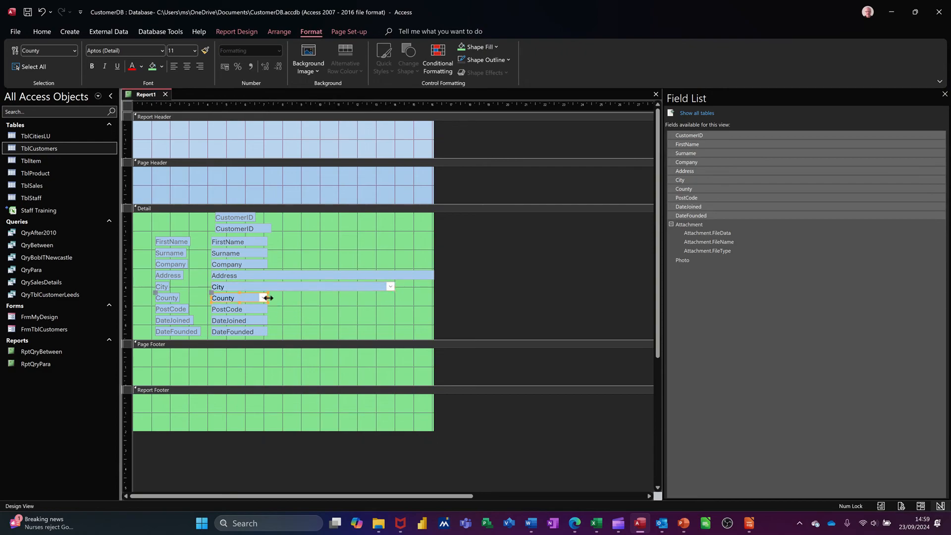
drag(269, 298, 342, 298)
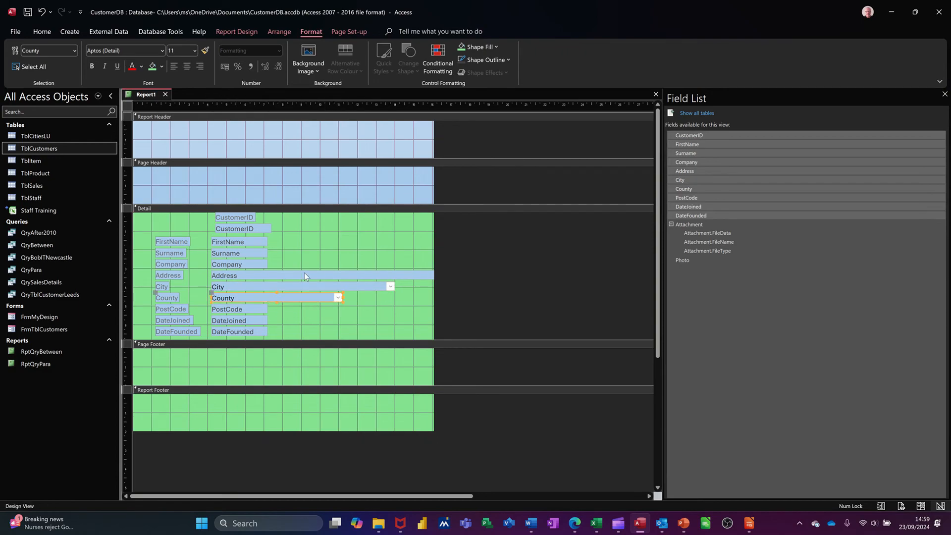
click(258, 262)
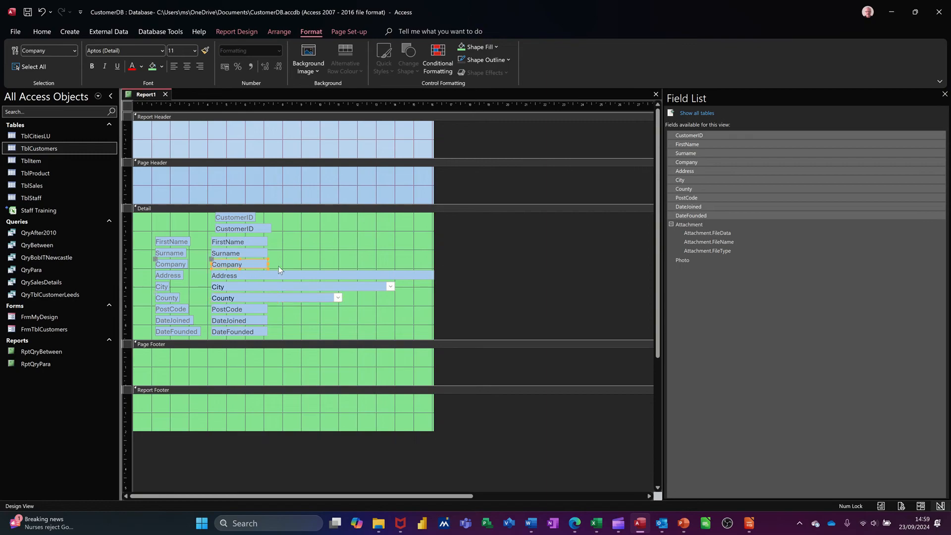
drag(269, 263, 429, 259)
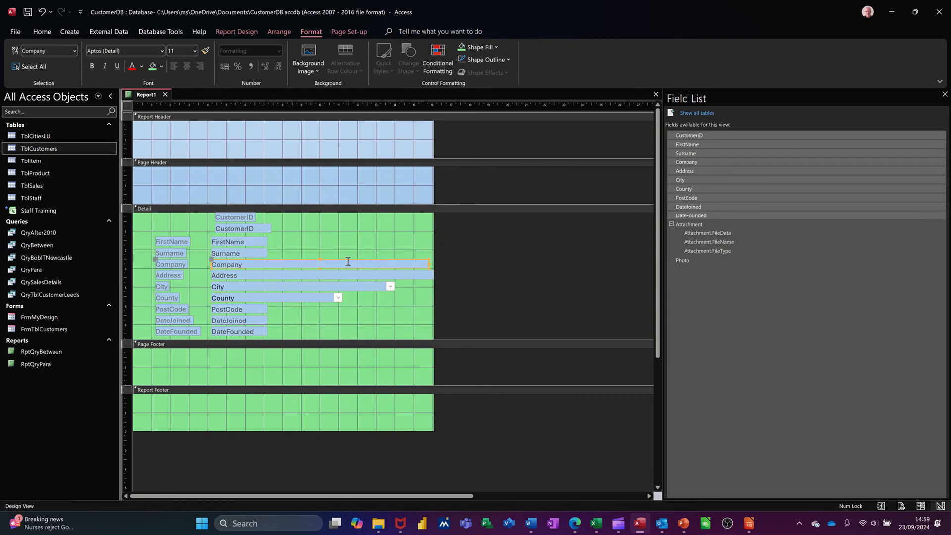
Step: Add a label reading "Customers", about 9 cm wide and 1.5 cm high, in the Page Header section
click(194, 183)
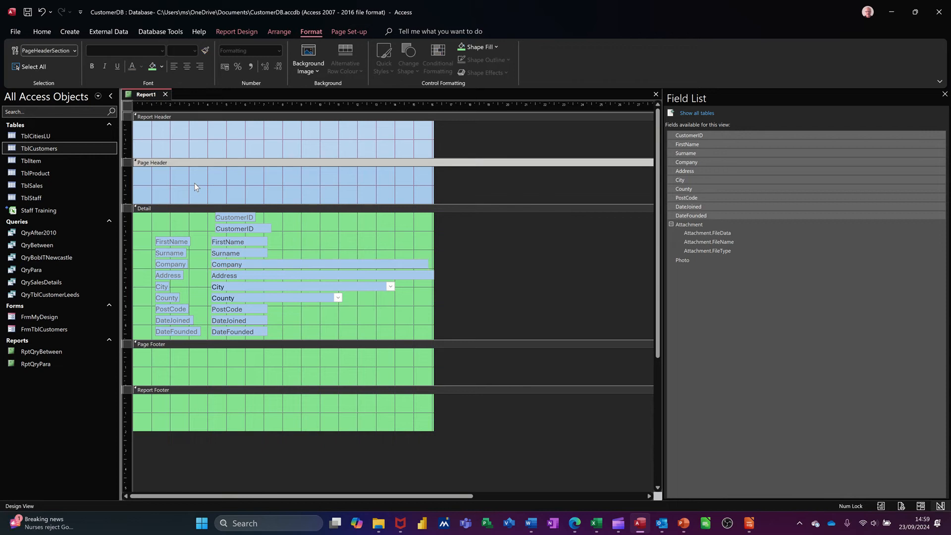
click(238, 33)
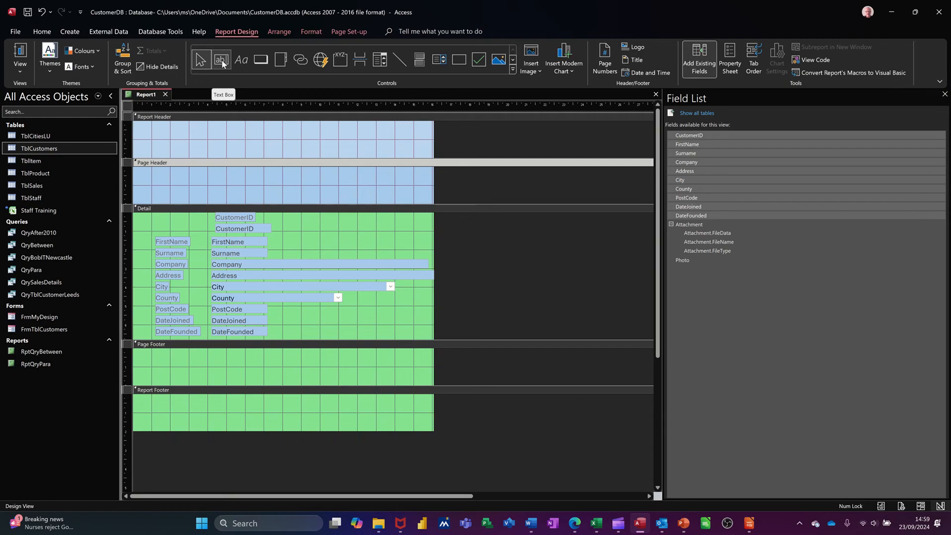
click(242, 61)
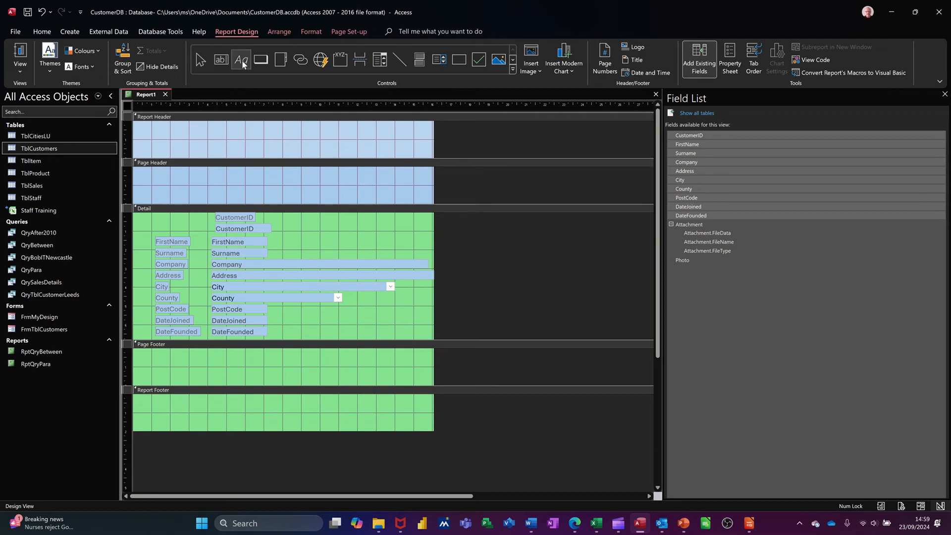
drag(174, 171, 345, 199)
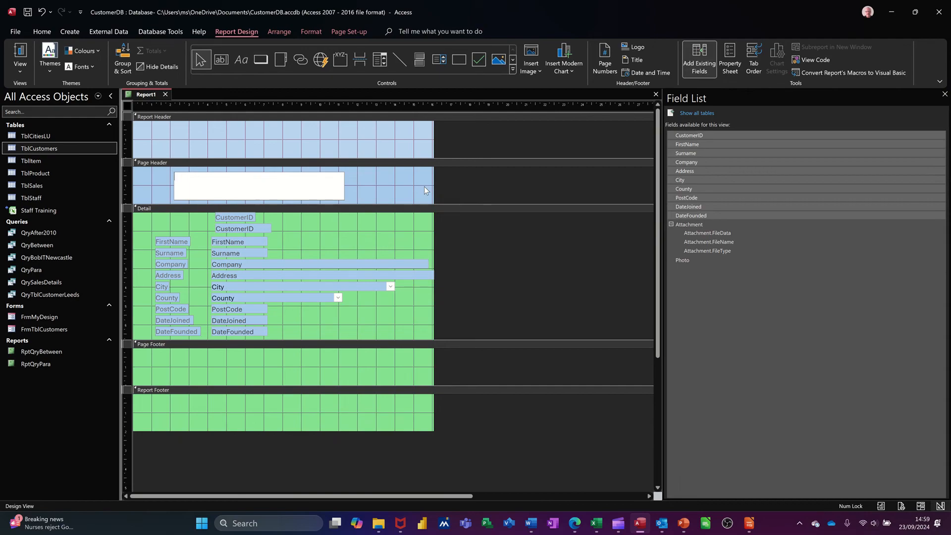
text(Customers)
click(370, 186)
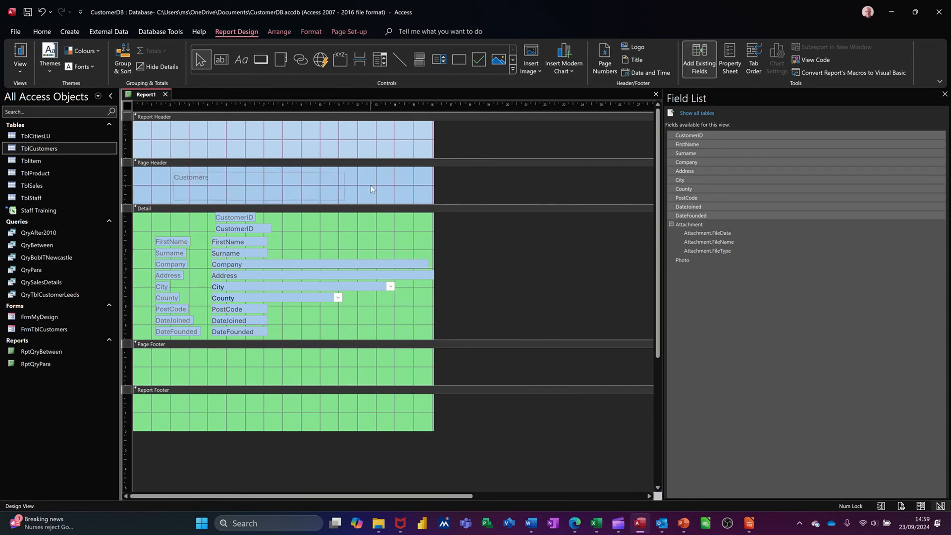
click(232, 185)
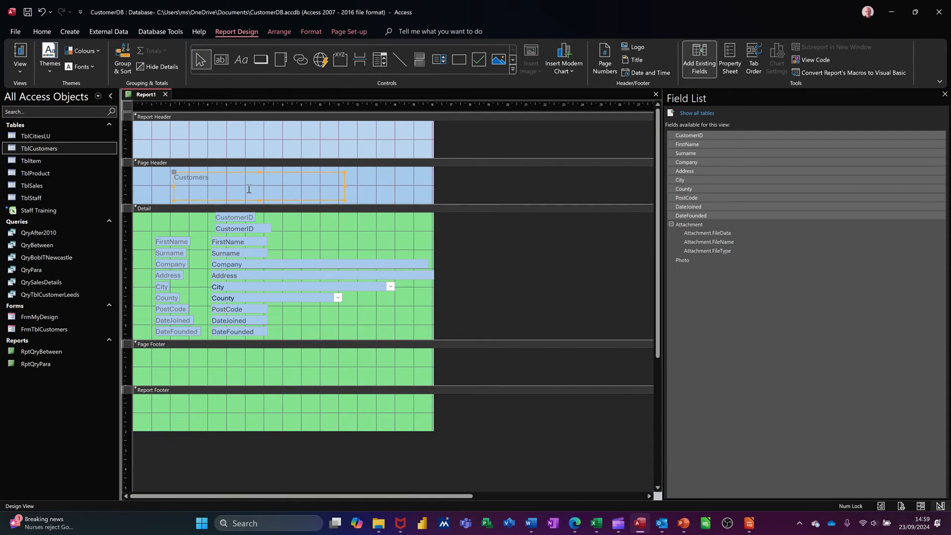
click(222, 181)
double_click(221, 182)
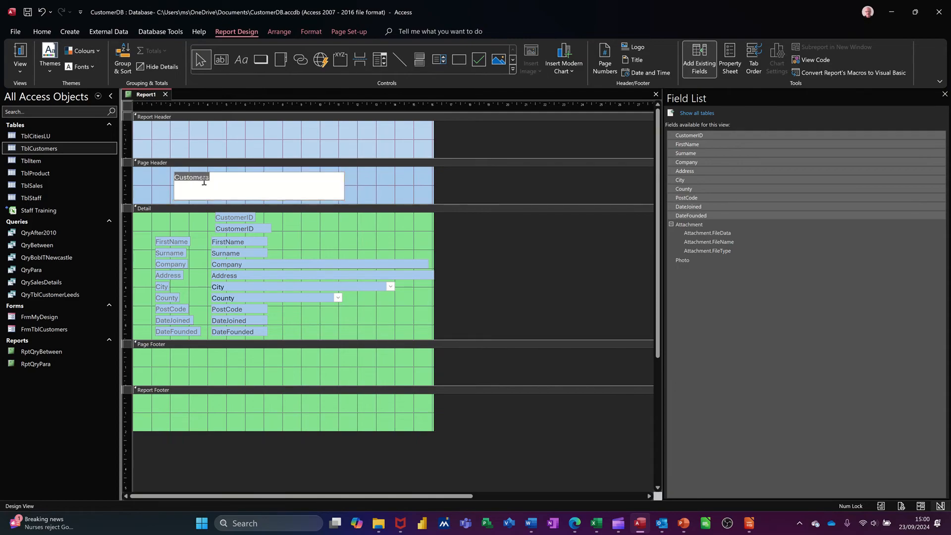
click(358, 189)
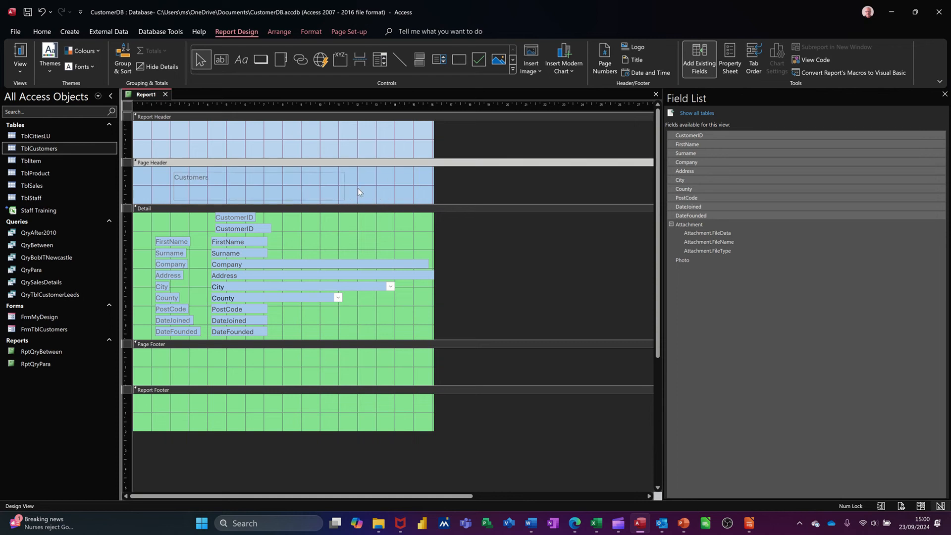
Step: Format the Customers label in the Page Header as bold, 22 pt and centred
click(323, 189)
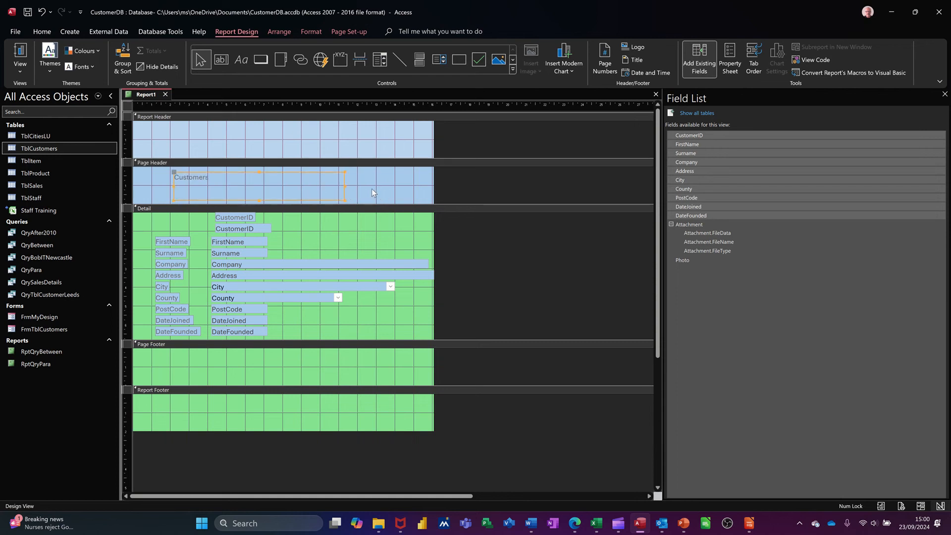
key(ctrl+b)
click(311, 32)
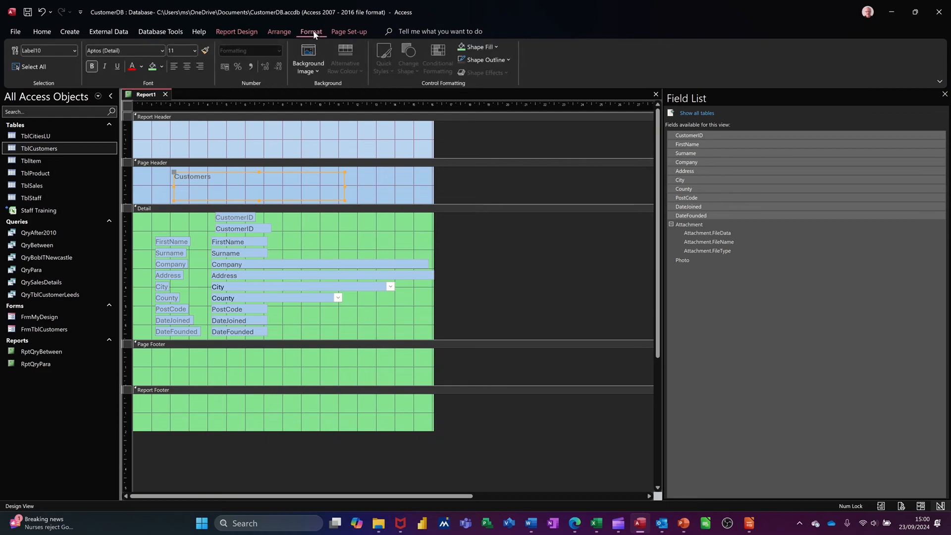
click(195, 51)
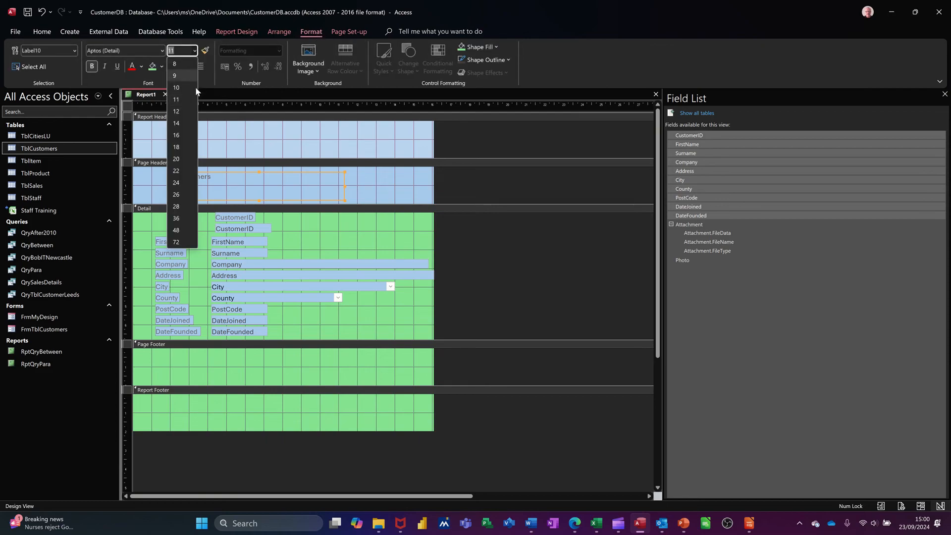
click(177, 169)
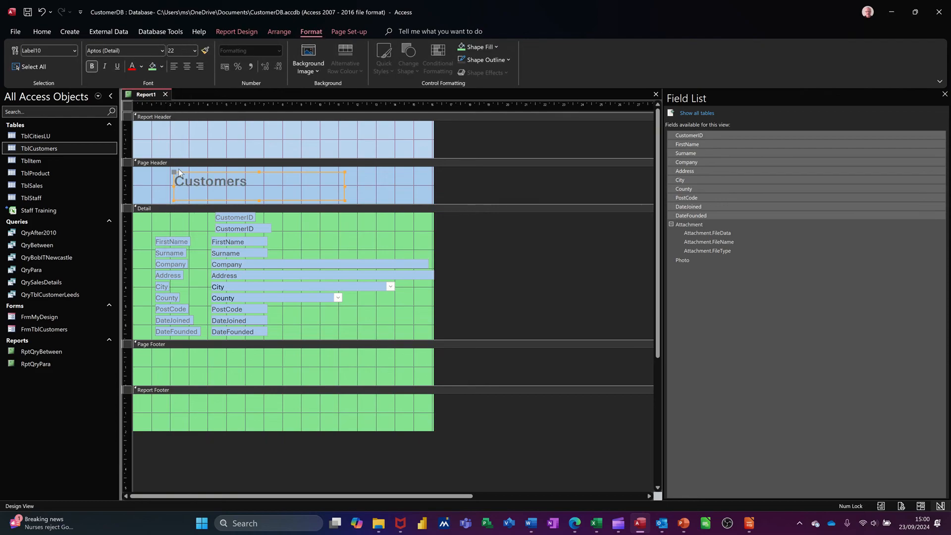
click(187, 67)
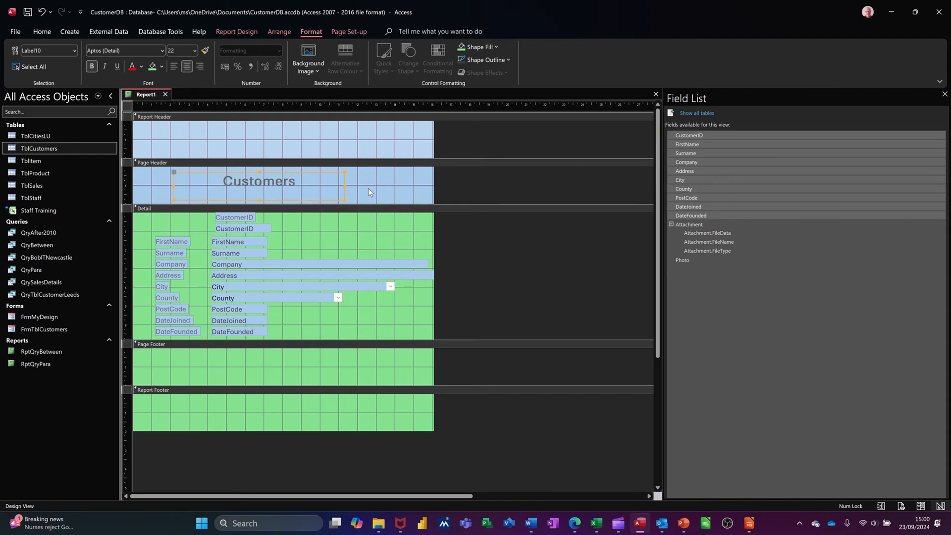
Step: Fill the Customers label with the lightest green theme colour and shift it slightly right and up within the Page Header
click(161, 68)
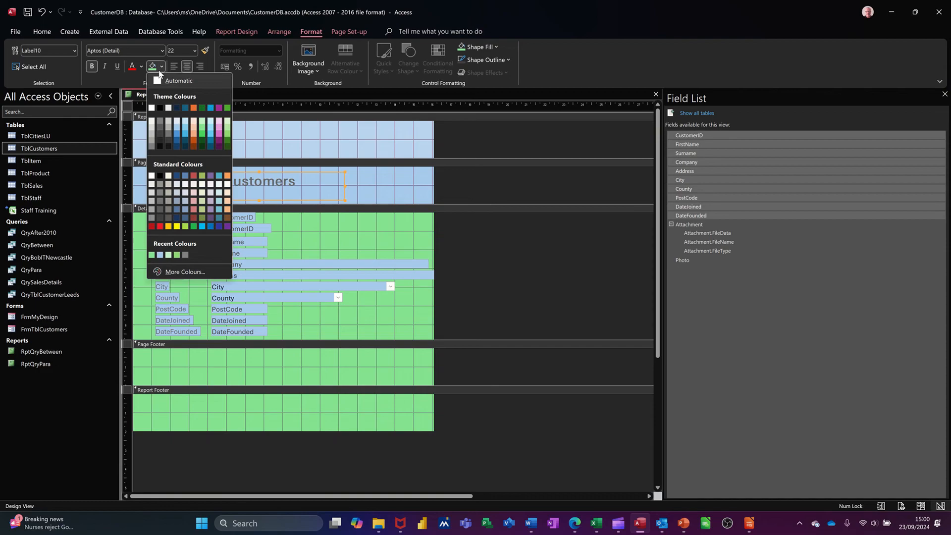
click(227, 123)
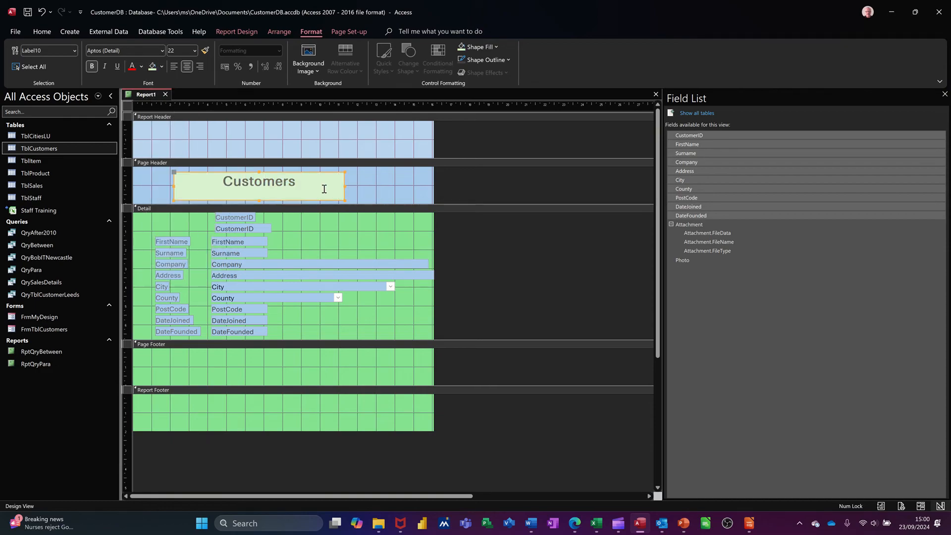
click(381, 186)
drag(318, 187, 329, 183)
click(281, 165)
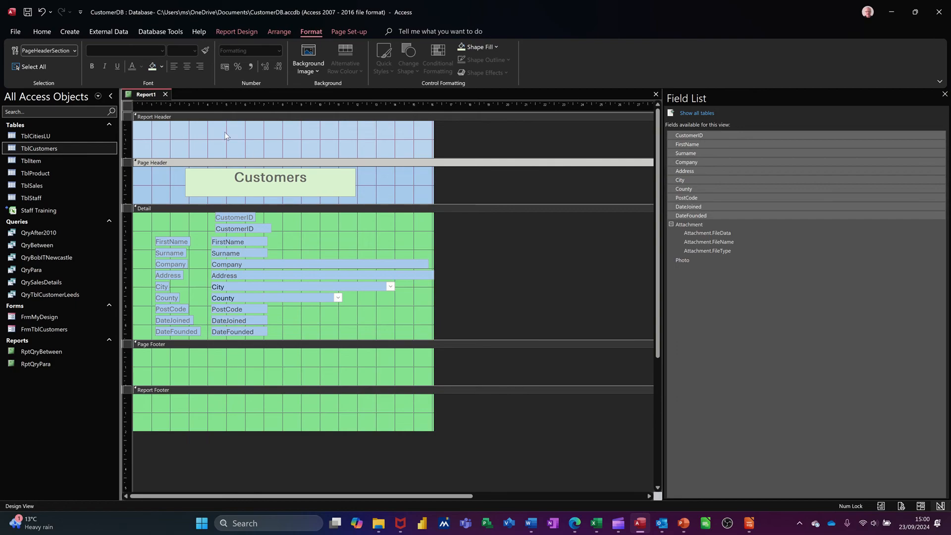
Step: Add a label reading "Customers 2024", about 8.5 cm wide and 1.6 cm high, in the Report Header section
click(242, 133)
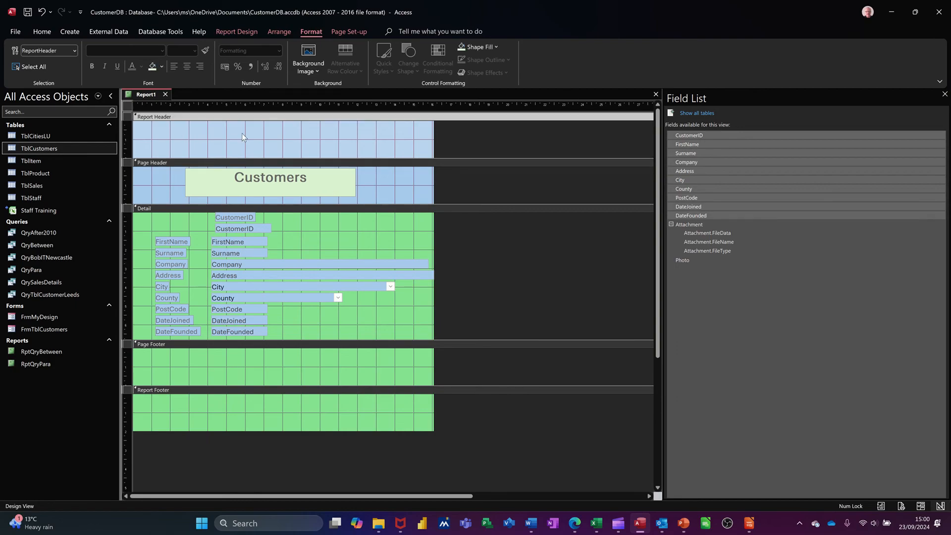
click(236, 33)
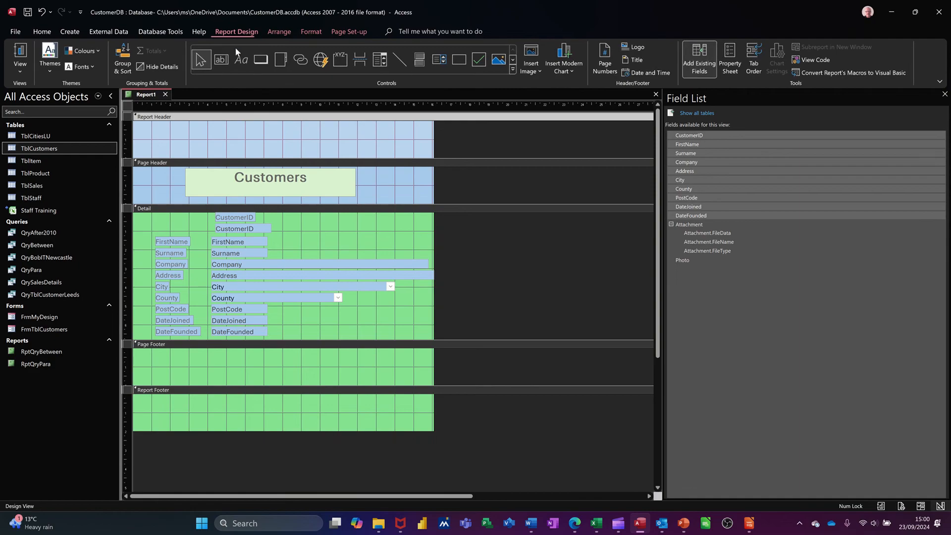
click(236, 66)
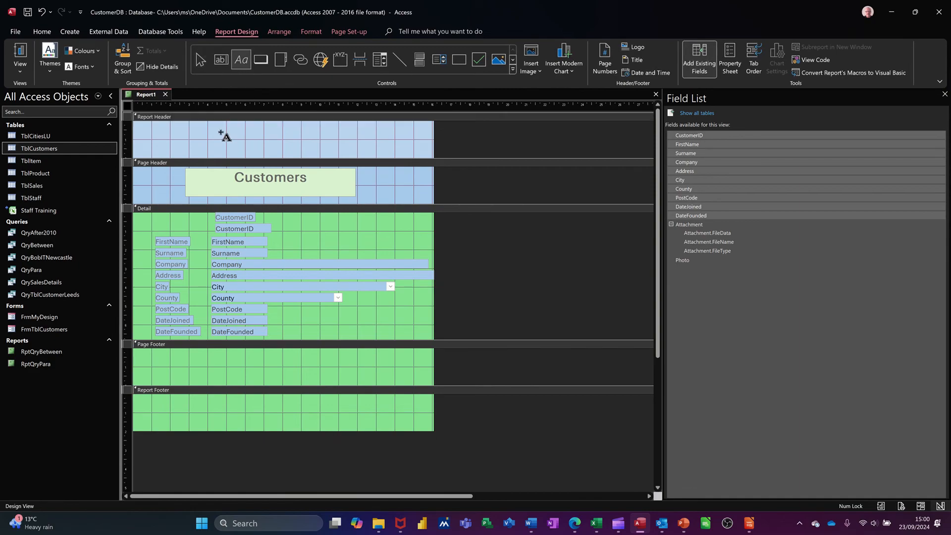
drag(188, 126, 348, 156)
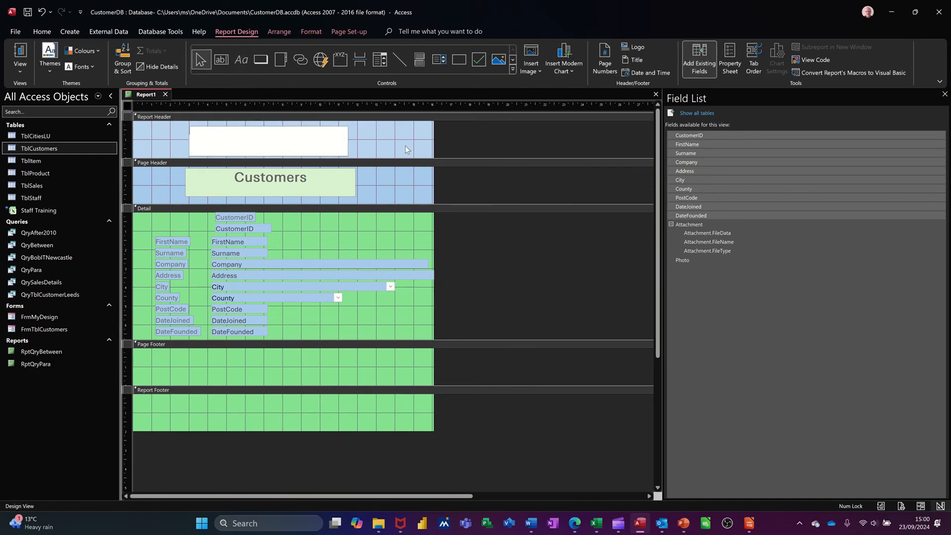
text(Customers 2024)
click(429, 136)
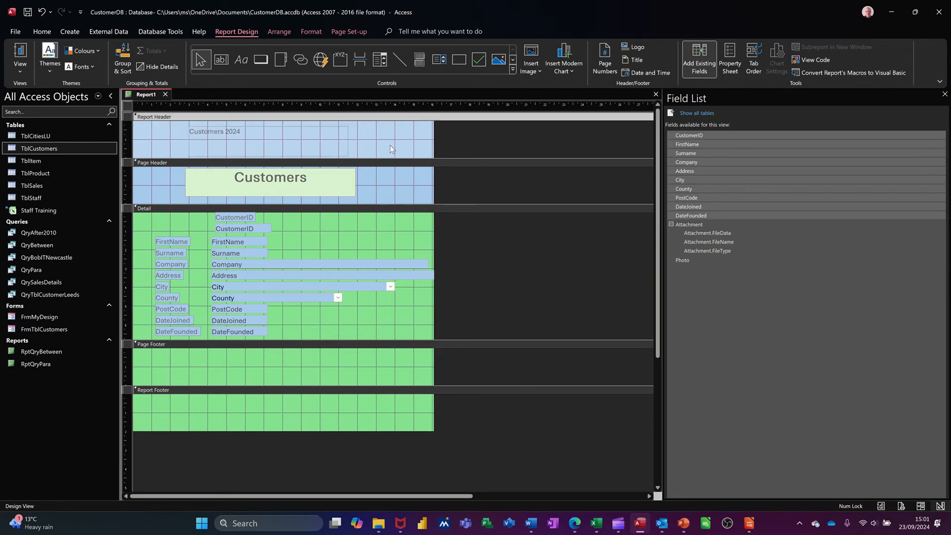
Step: Copy the formatting of the Page Header's Customers label to the Customers 2024 label with Format Painter
click(323, 189)
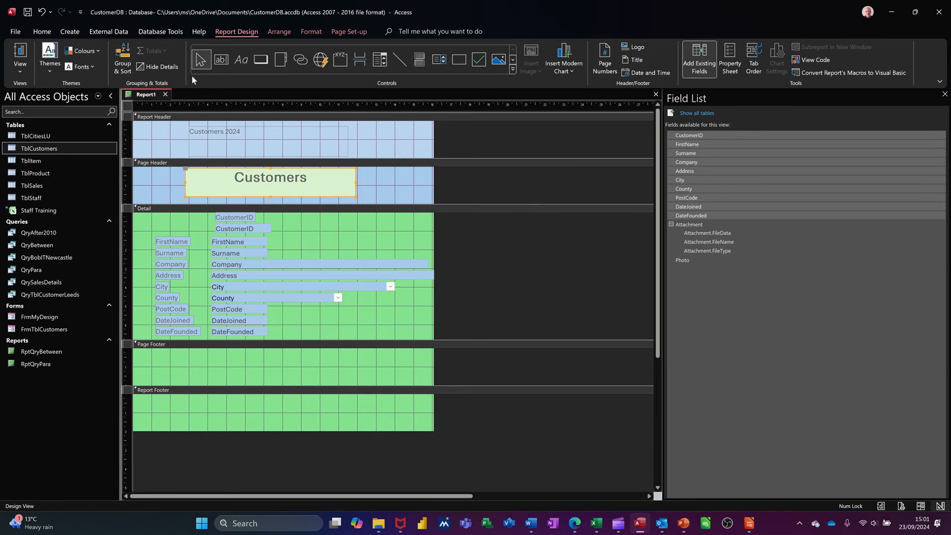
click(312, 33)
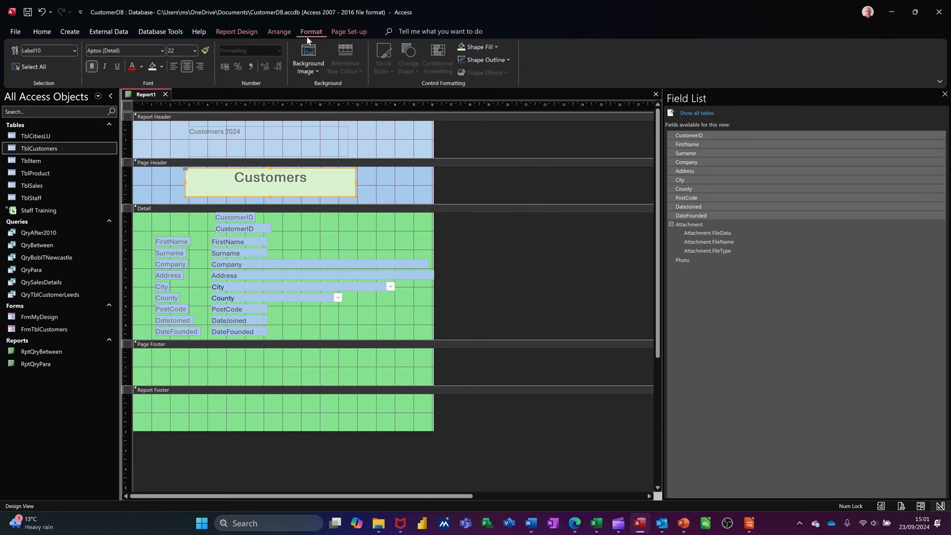
click(205, 51)
click(245, 129)
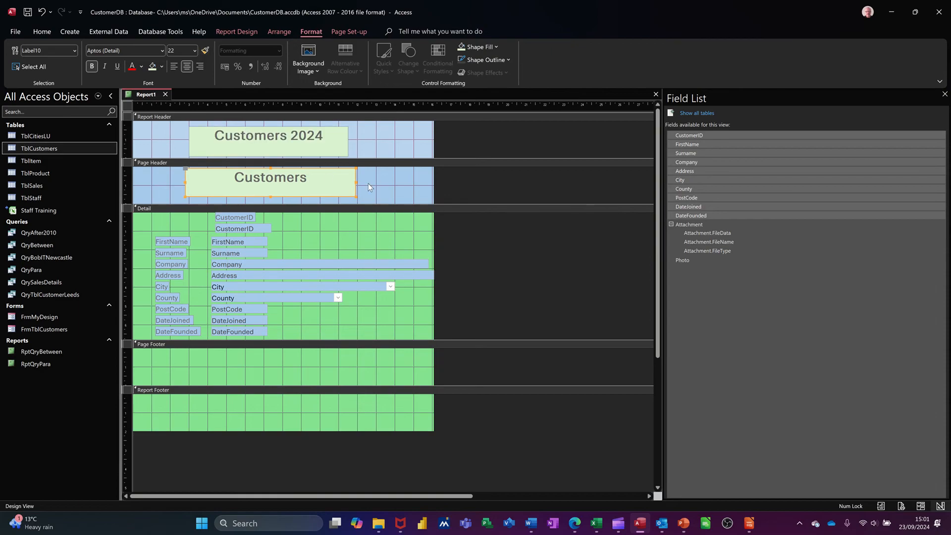
click(336, 142)
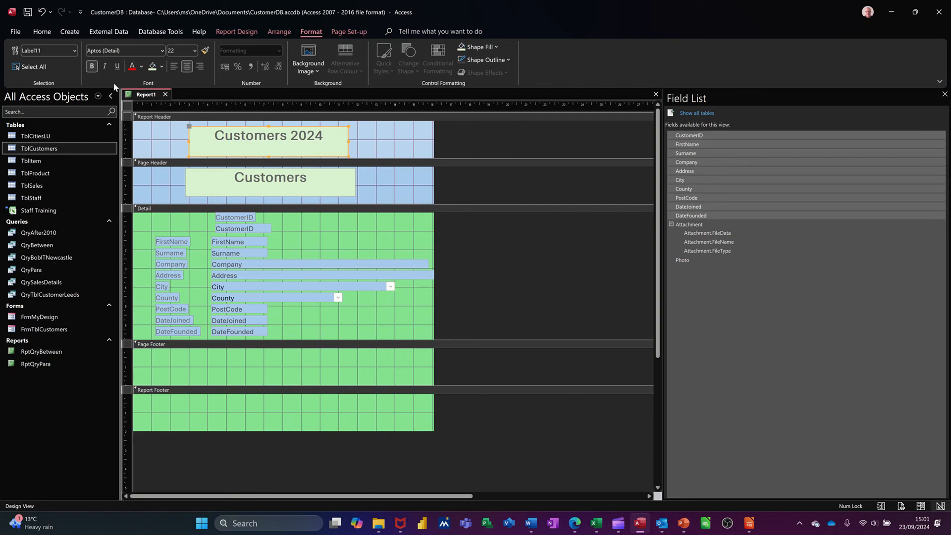
Step: Save the report as RptCustomers
click(28, 12)
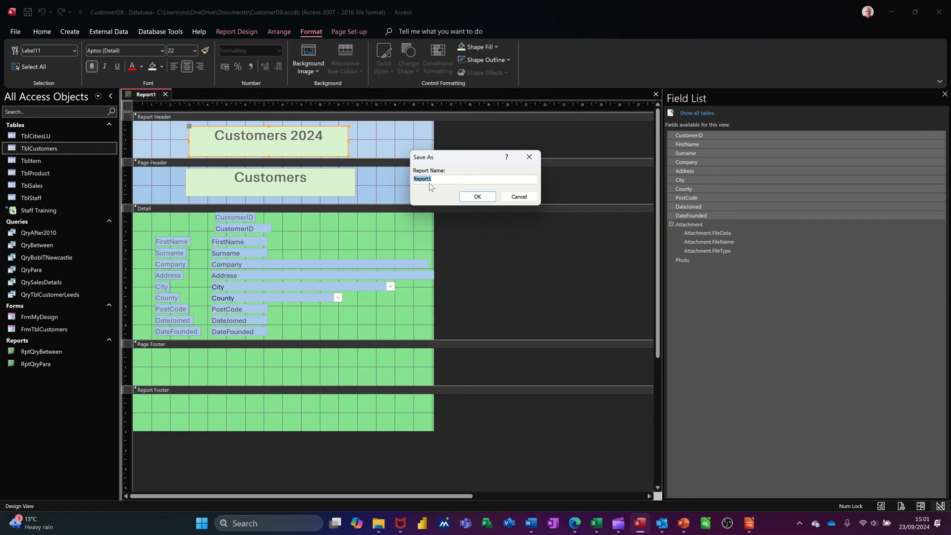
text(RptCustomers)
click(482, 197)
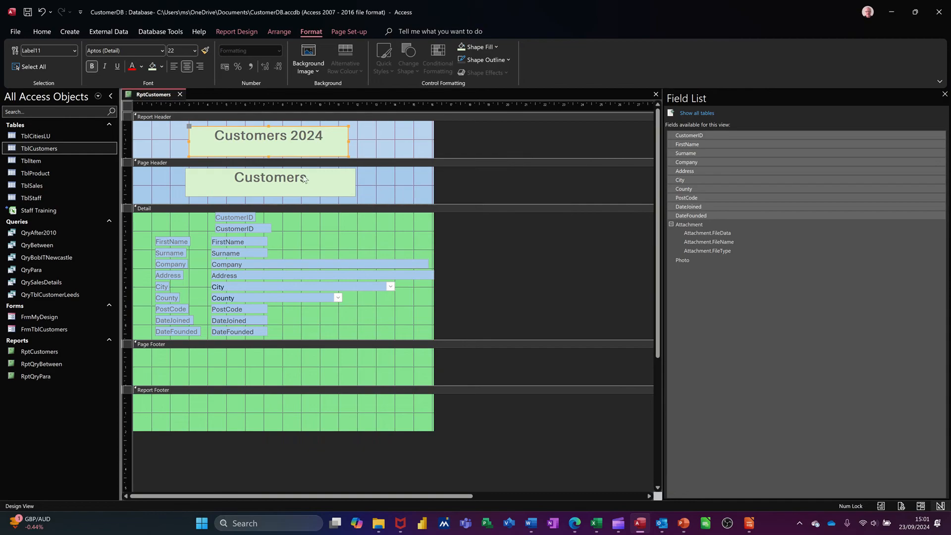
Step: Display the report in Report View and check the headers and the customer records
click(236, 33)
click(19, 51)
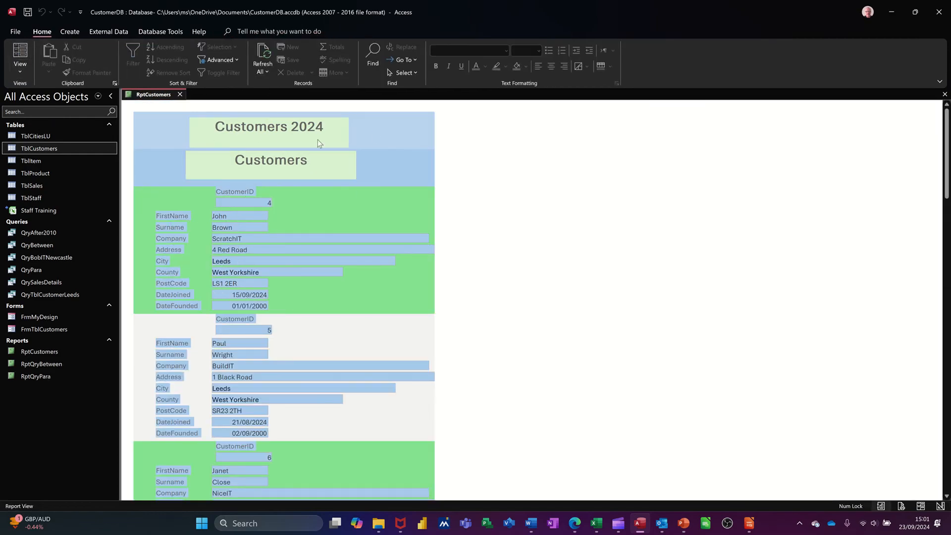
scroll(317, 334, down, 3)
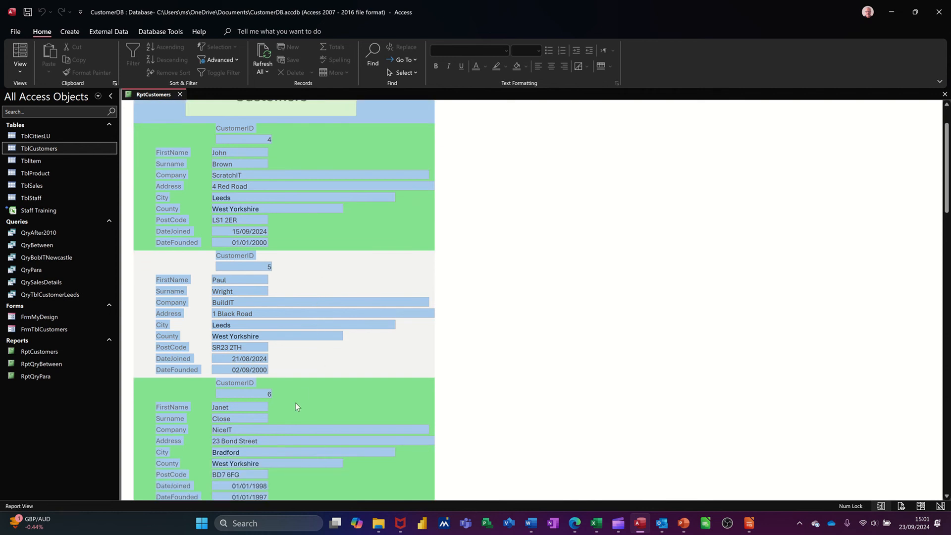
scroll(333, 382, down, 3)
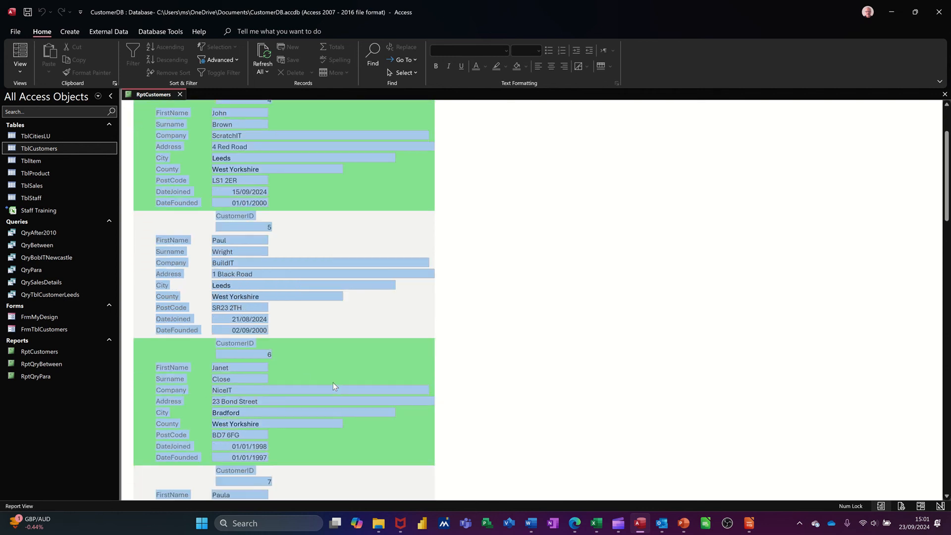
Step: Show the report in Print Preview, compare the headers and footers on pages 1 and 2, and close the preview
scroll(320, 386, up, 5)
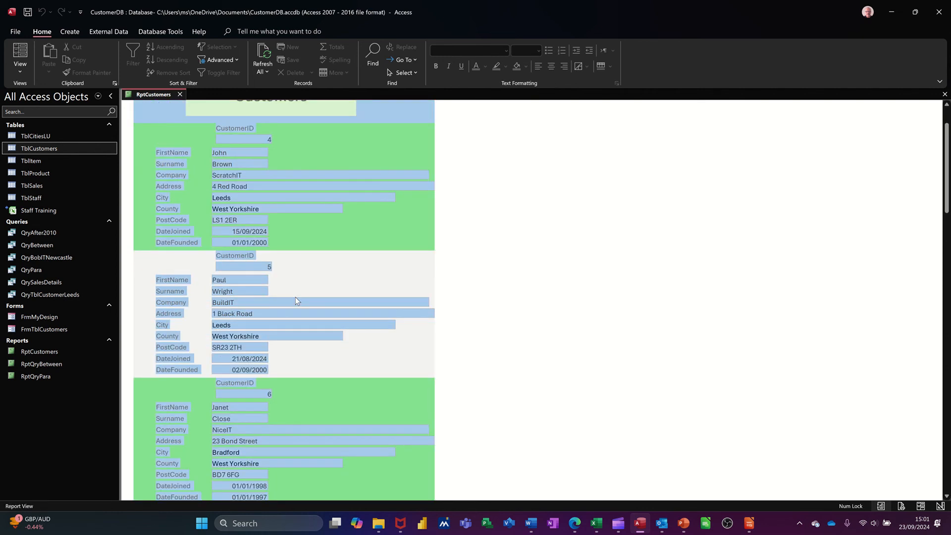
scroll(299, 283, up, 1)
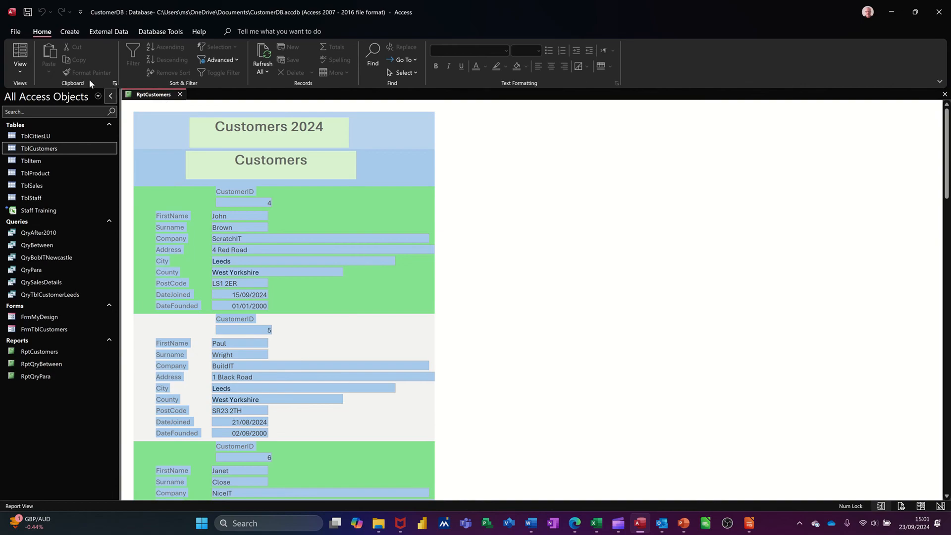
click(22, 74)
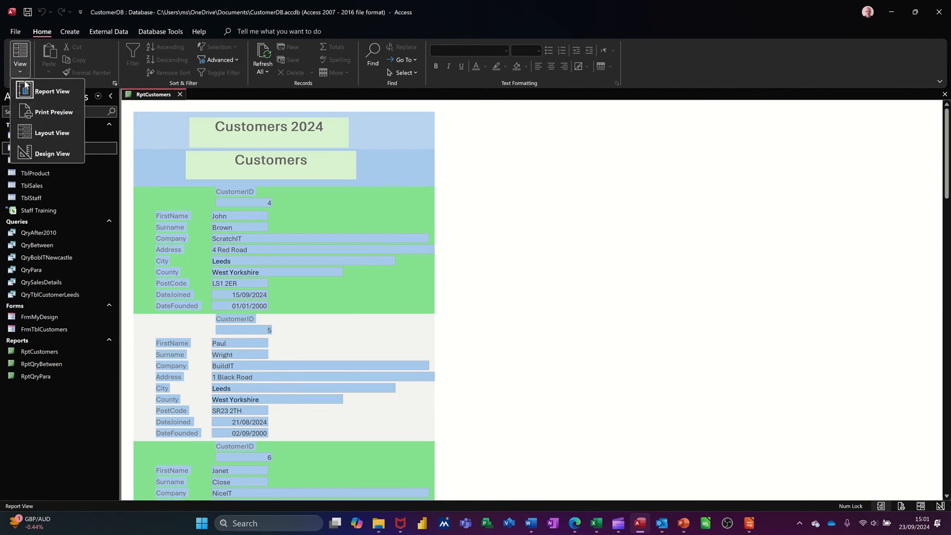
click(50, 112)
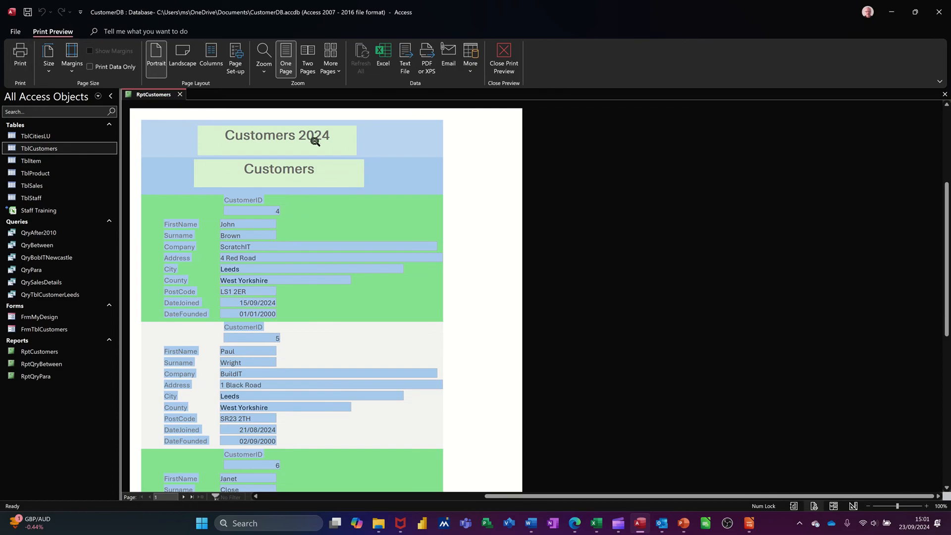
scroll(293, 233, down, 10)
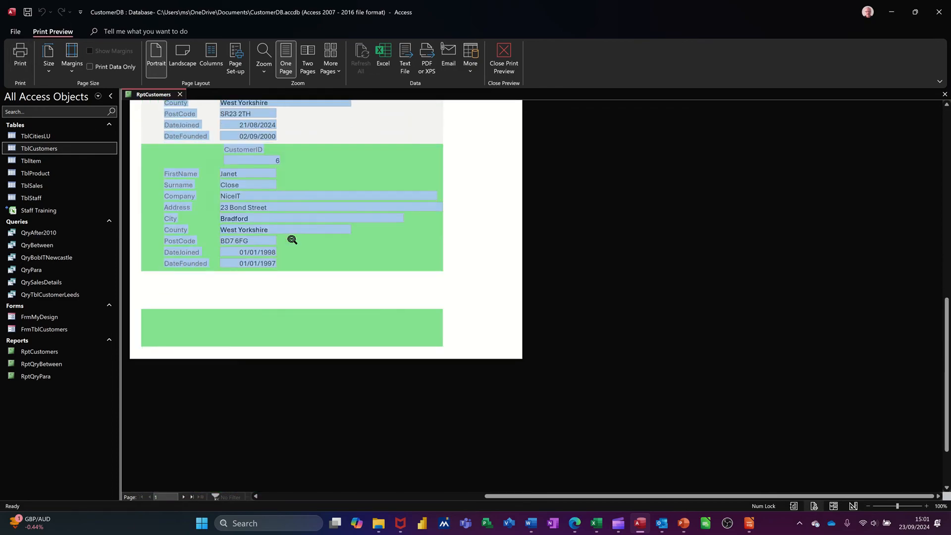
scroll(293, 257, up, 5)
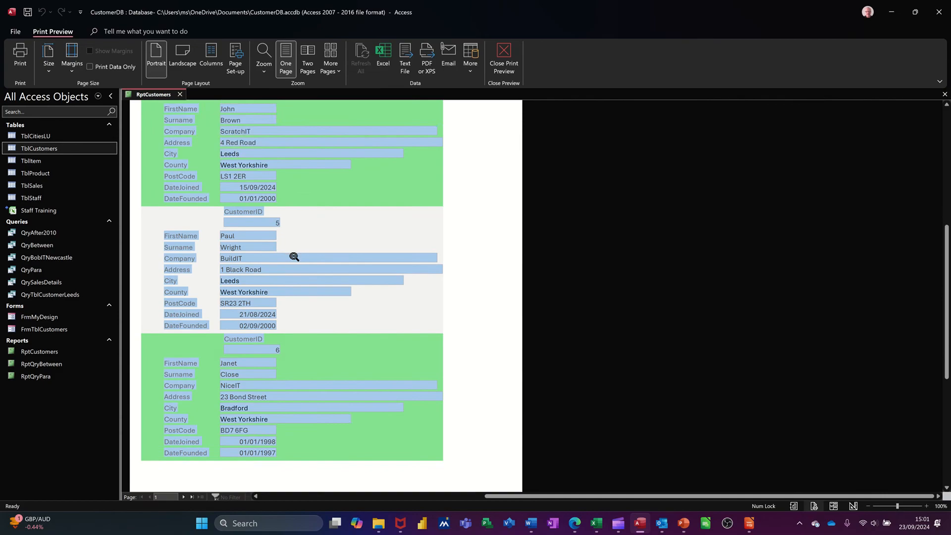
click(183, 497)
scroll(323, 386, up, 5)
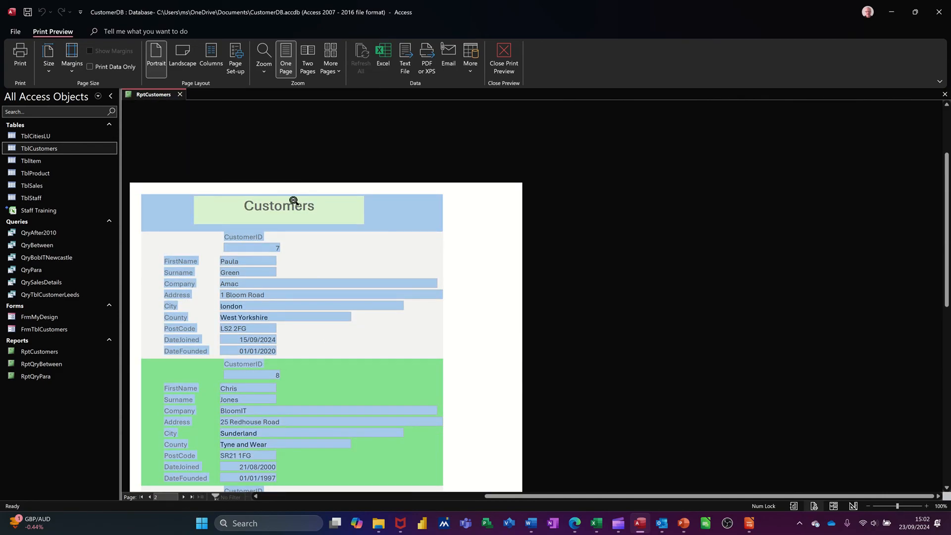
click(143, 497)
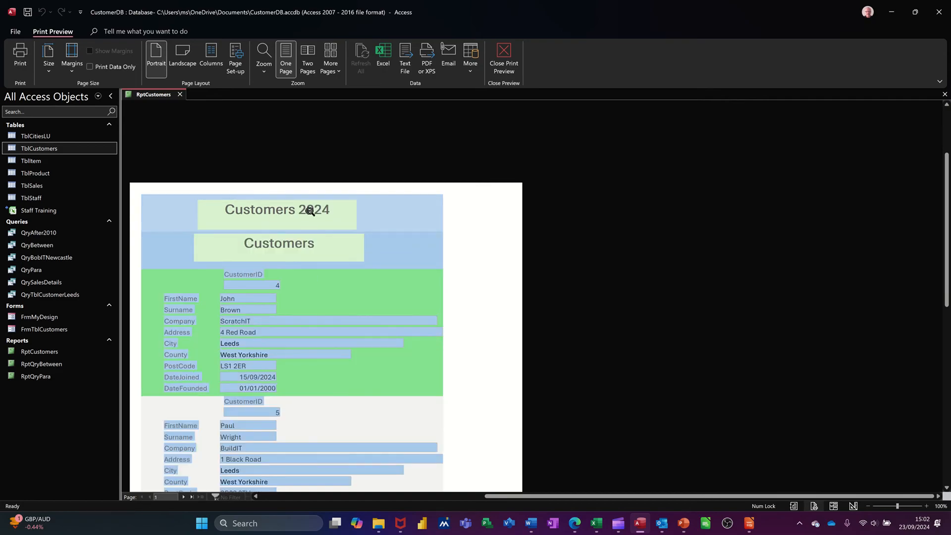
click(183, 496)
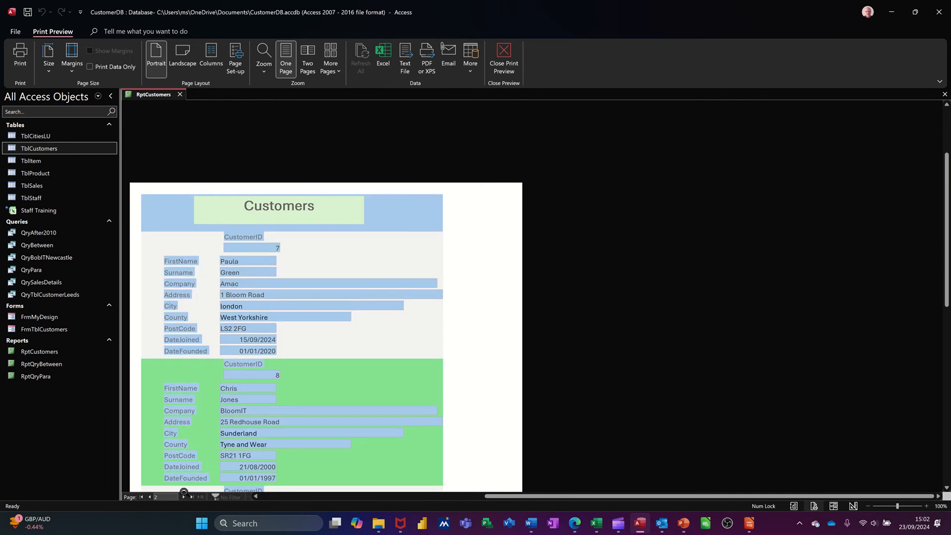
click(161, 491)
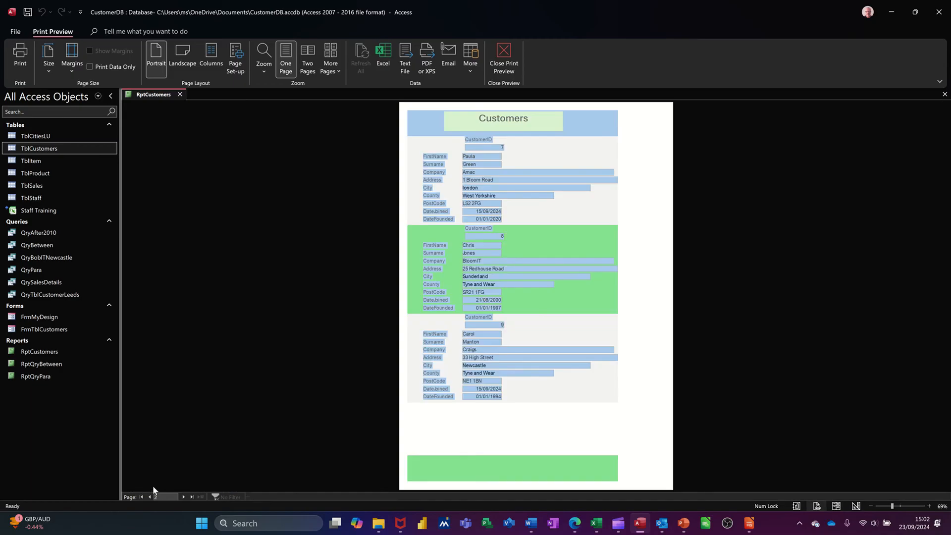
click(503, 56)
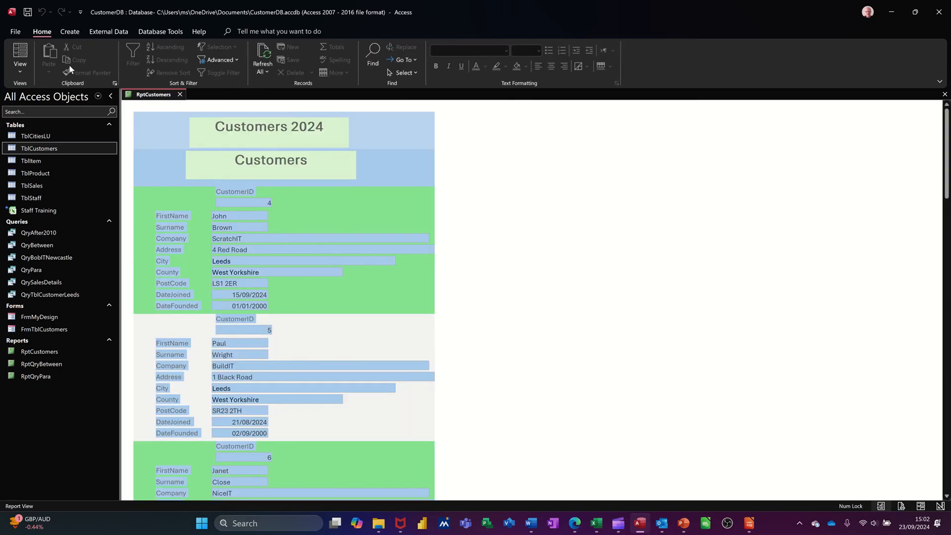
Step: Return to Design View and insert centred page numbers in the Page N format in the Page Footer, shown on the first page
click(17, 74)
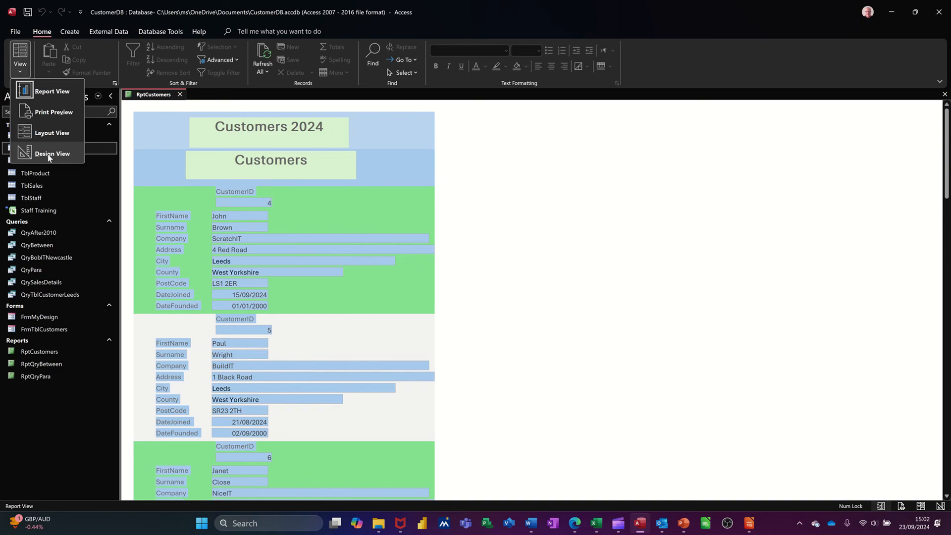
click(49, 154)
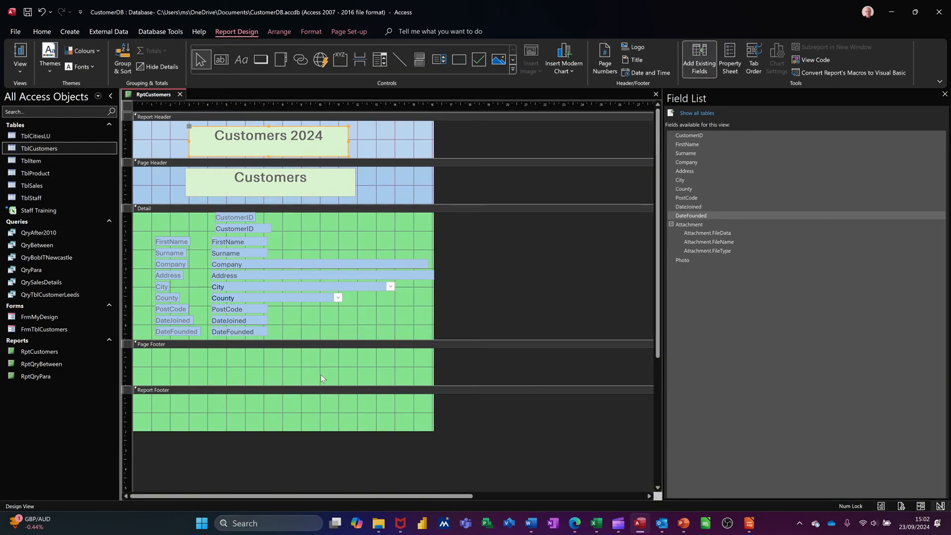
click(369, 375)
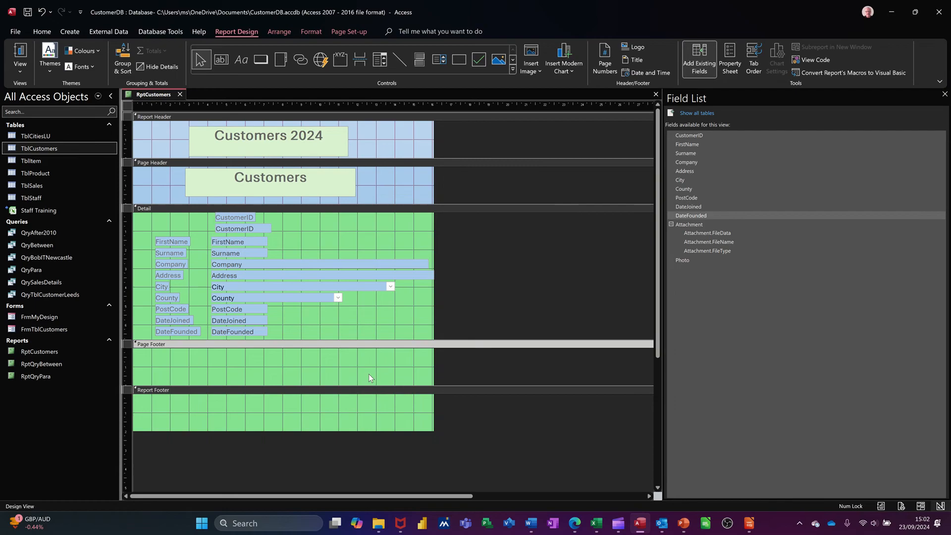
click(604, 51)
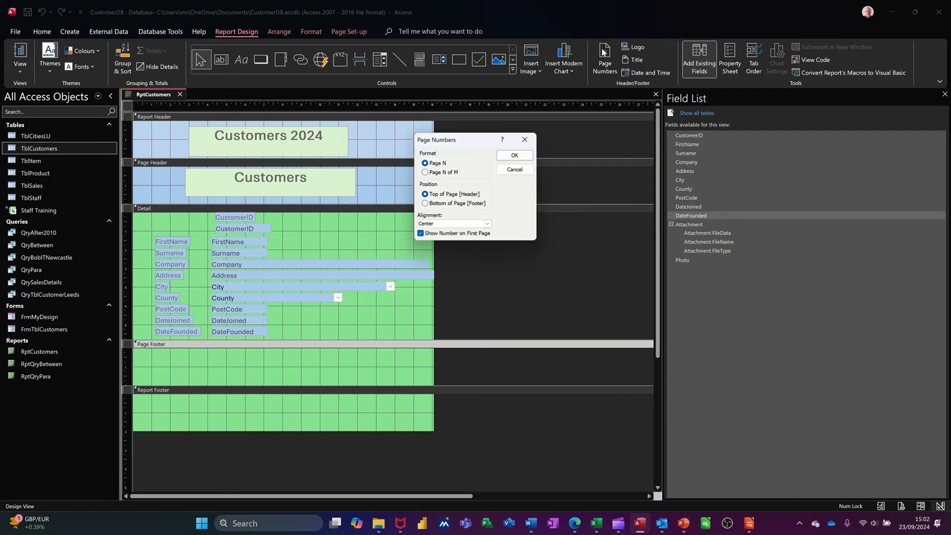
click(436, 204)
click(500, 156)
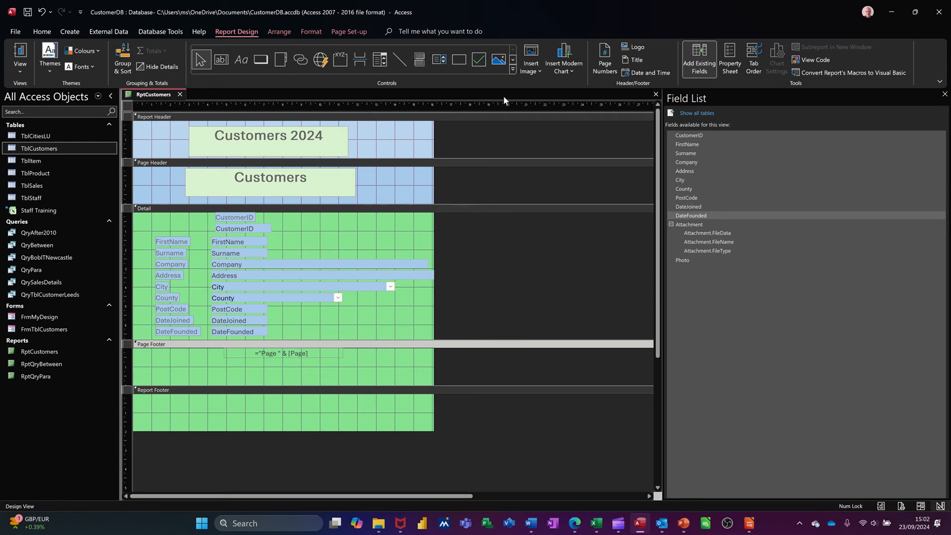
Step: Add the long-format date and the time with seconds to the Report Header and display the report in Report View
click(647, 73)
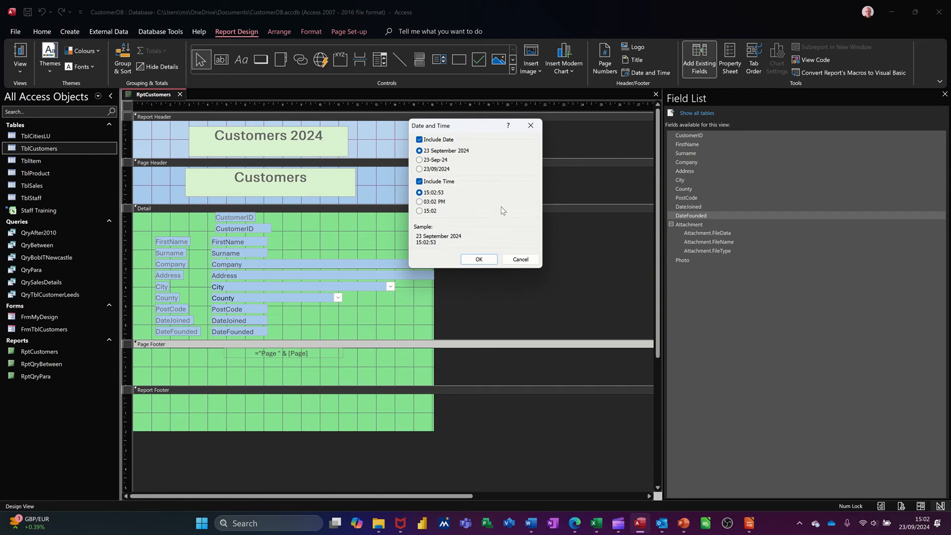
click(478, 259)
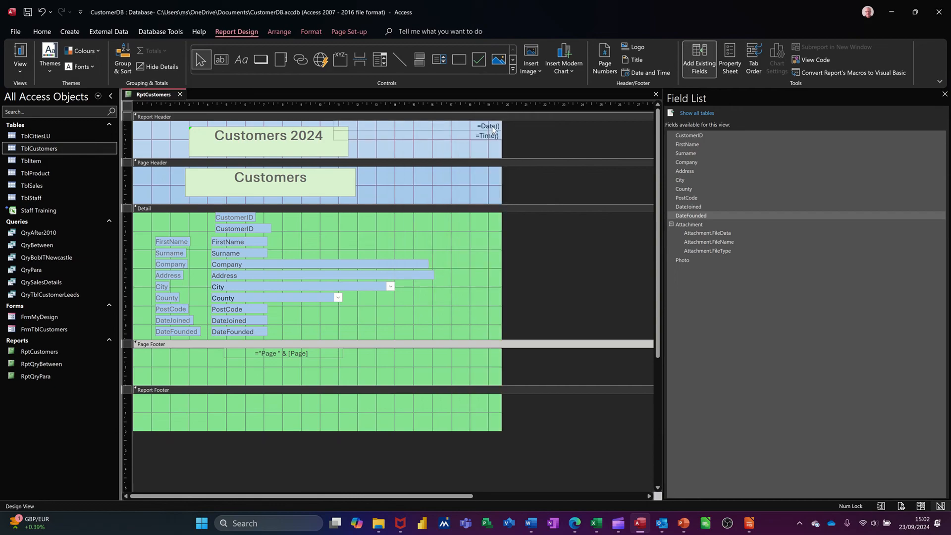
click(19, 53)
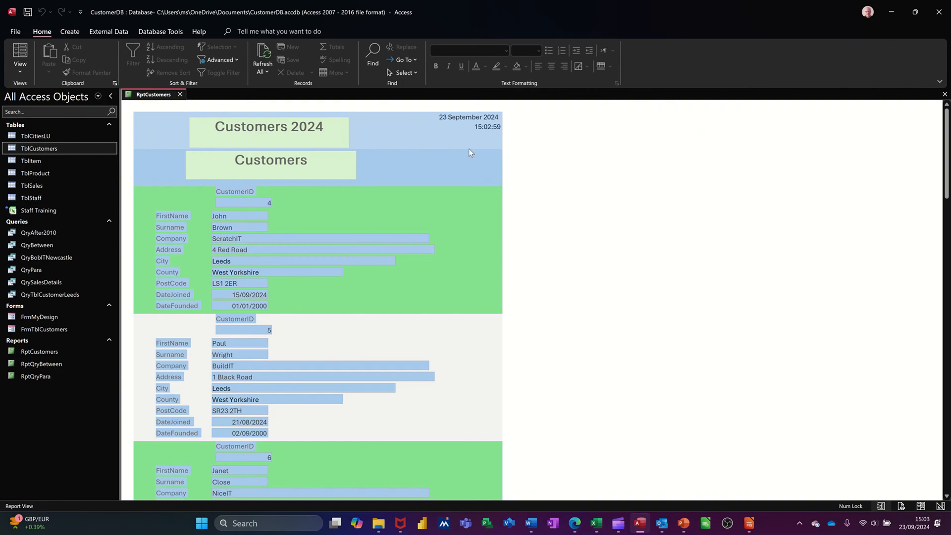
Step: Check the records in Report View and the date, time and page number in Print Preview, and close the preview
scroll(468, 149, down, 6)
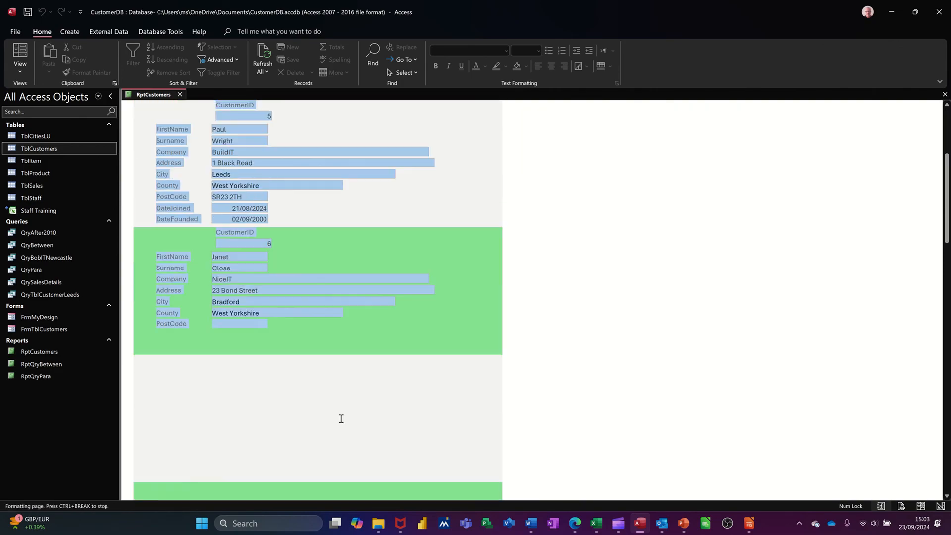
scroll(337, 417, down, 2)
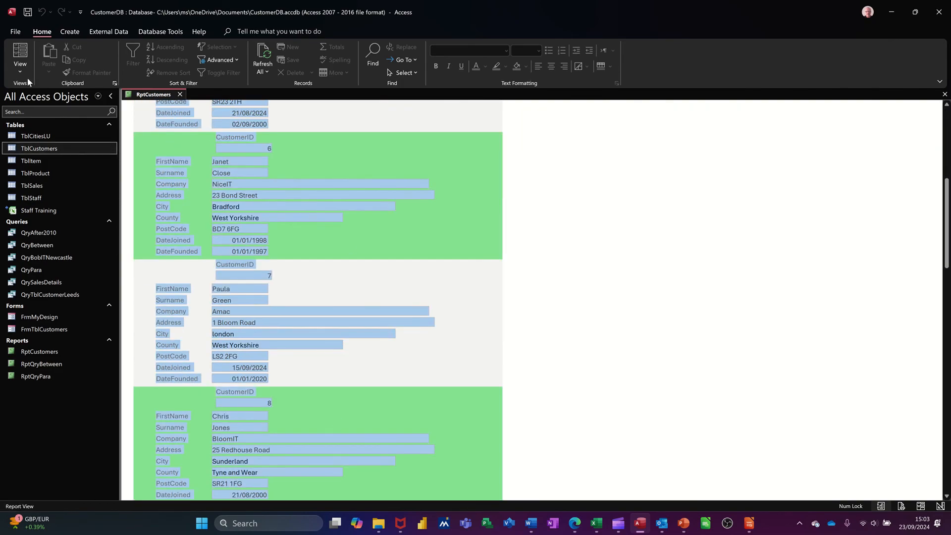
click(21, 73)
click(42, 117)
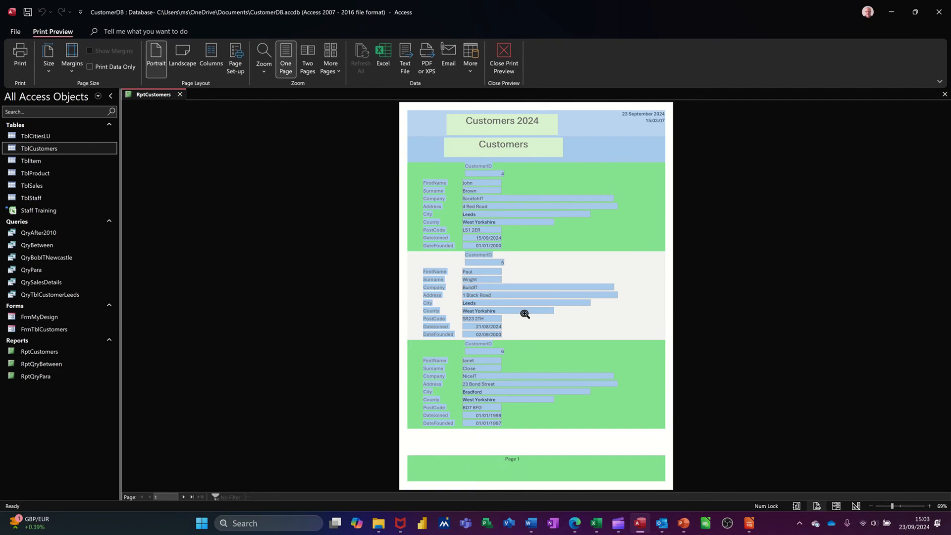
click(503, 62)
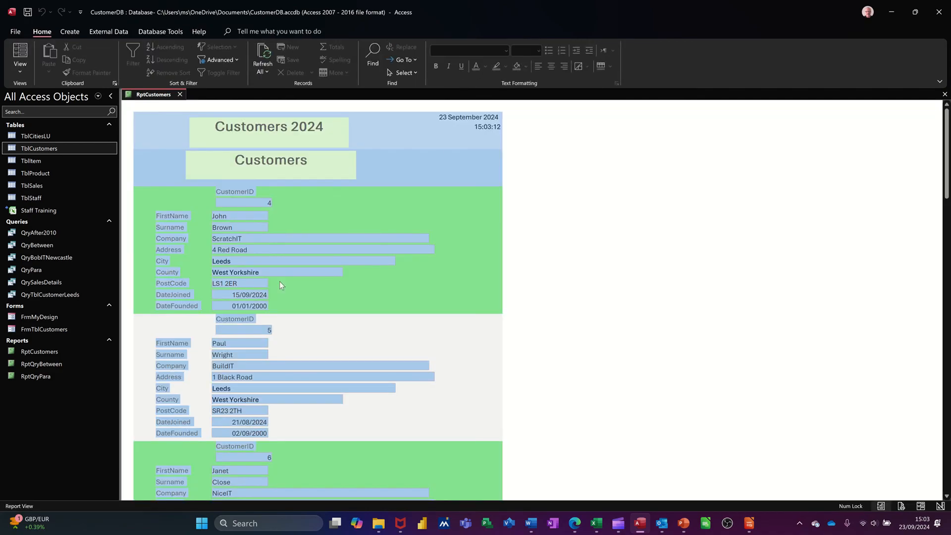
Step: Reopen the report in Design View and insert the Blucher picture as the logo in the Report Header
click(17, 75)
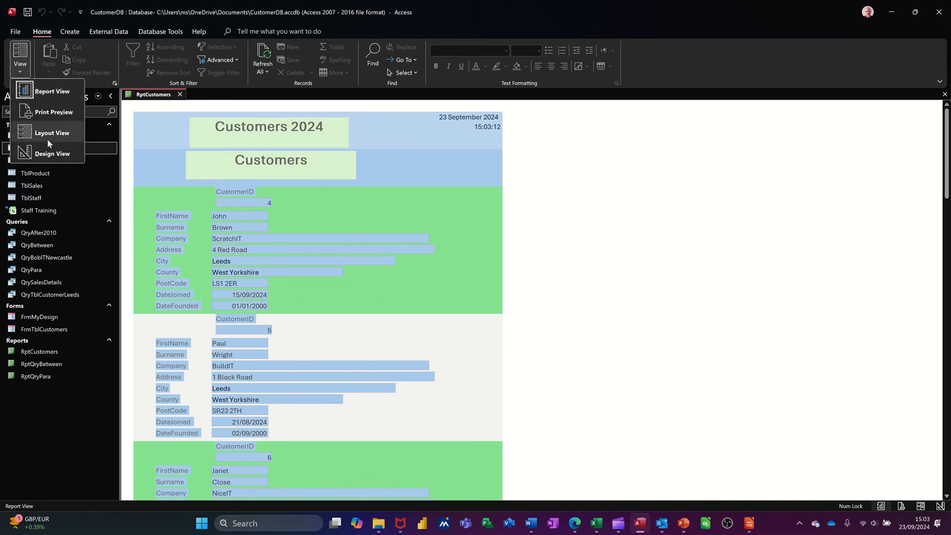
click(39, 153)
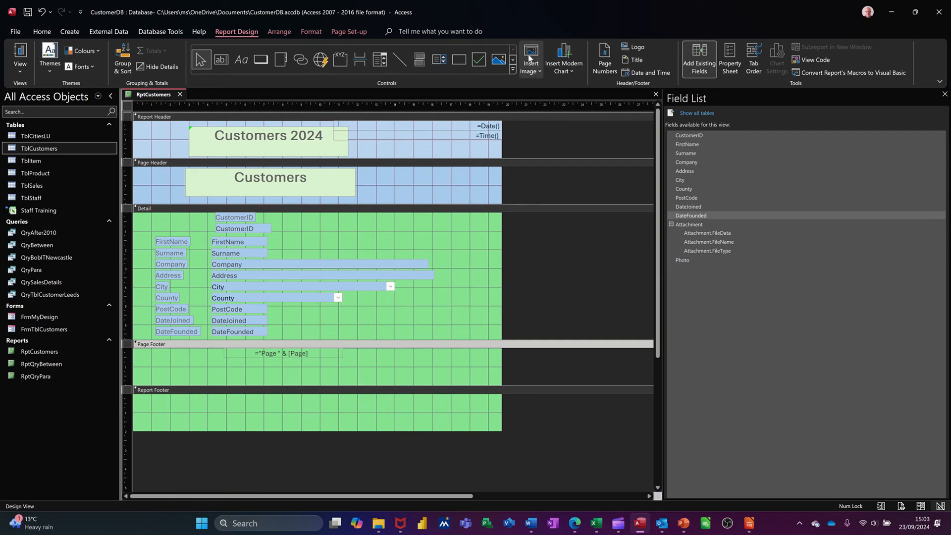
click(642, 49)
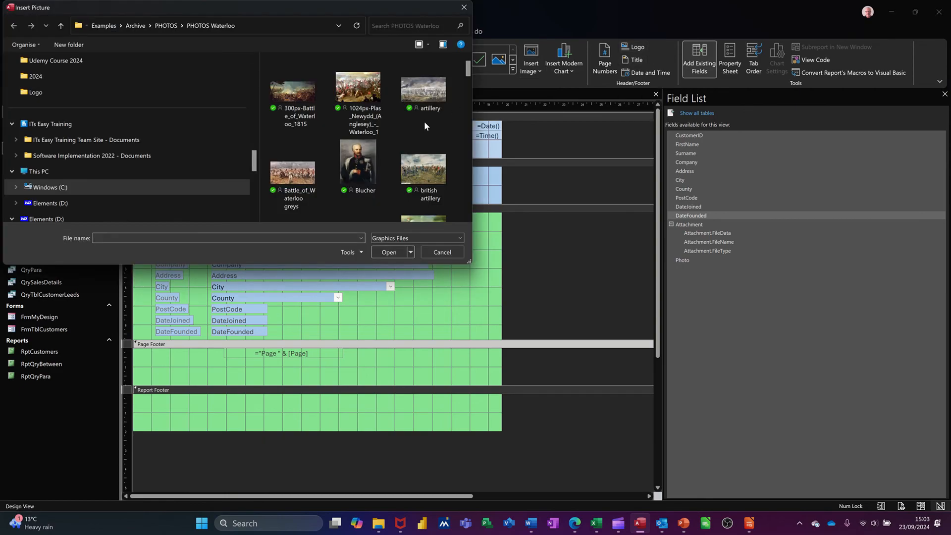
double_click(366, 159)
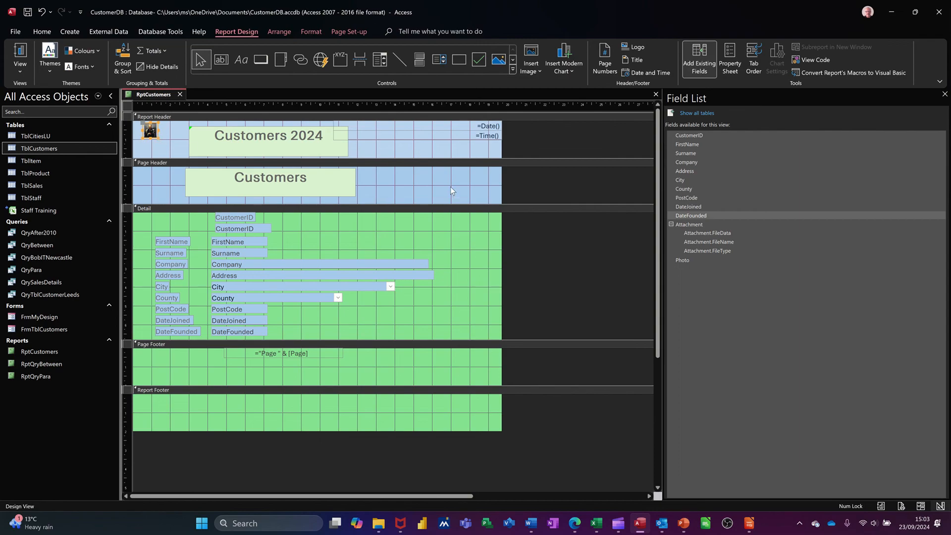
Step: Place the battle scene image, about 4.5 cm wide and 2.2 cm high, beside the County to DateFounded fields in the Detail section
click(457, 223)
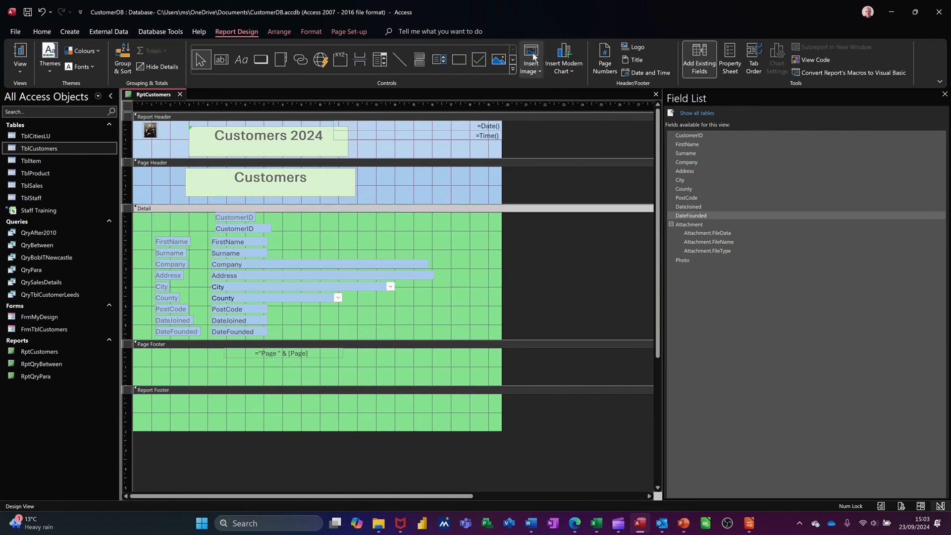
click(532, 57)
click(557, 108)
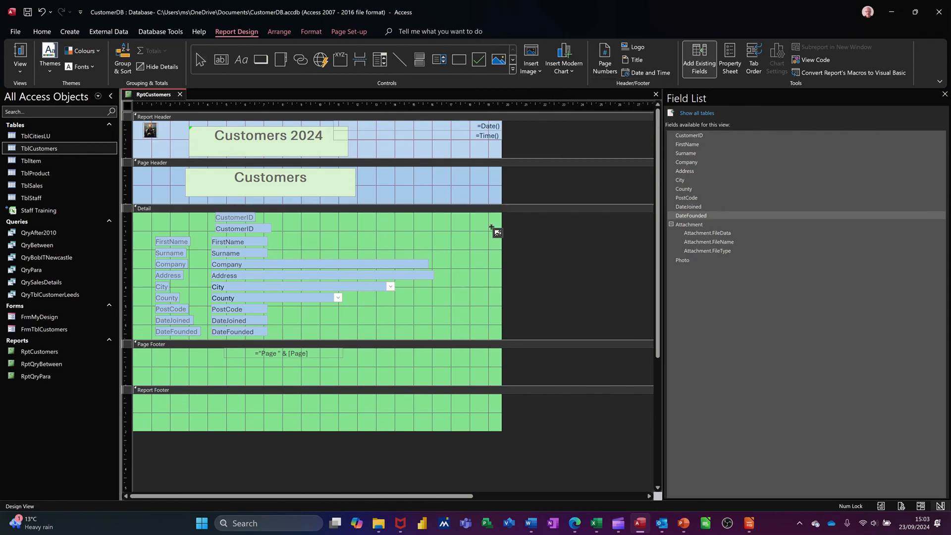
drag(409, 293, 494, 334)
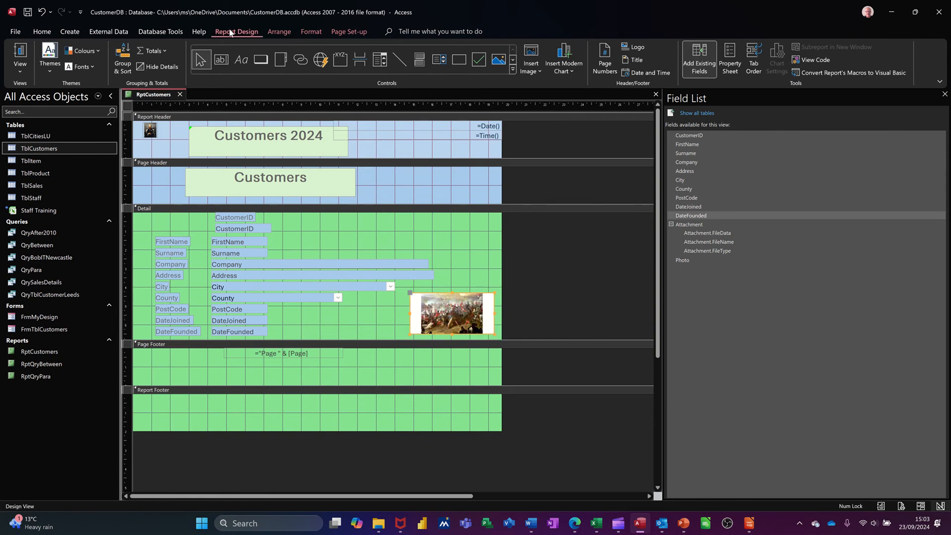
Step: Display the report in Report View and check the header logo and the battle image in the customer records
click(20, 53)
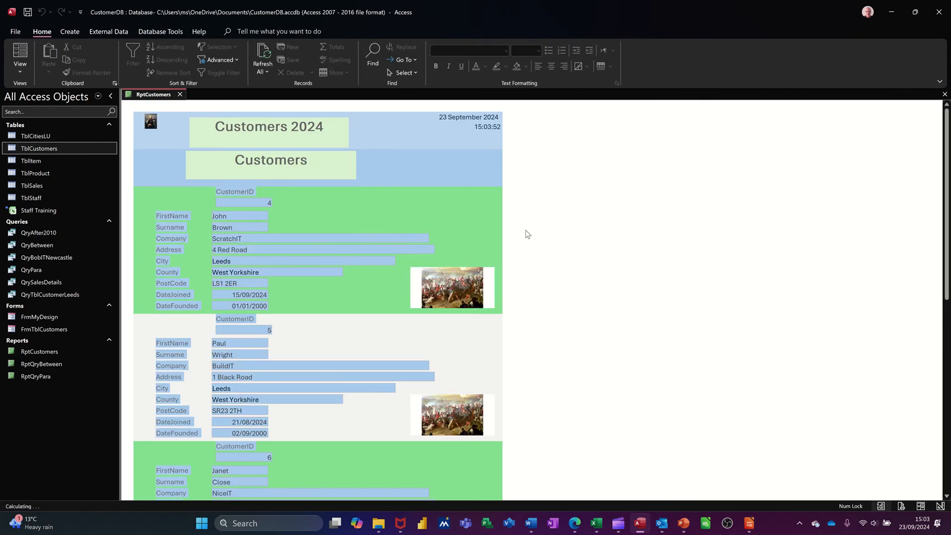
scroll(461, 394, down, 5)
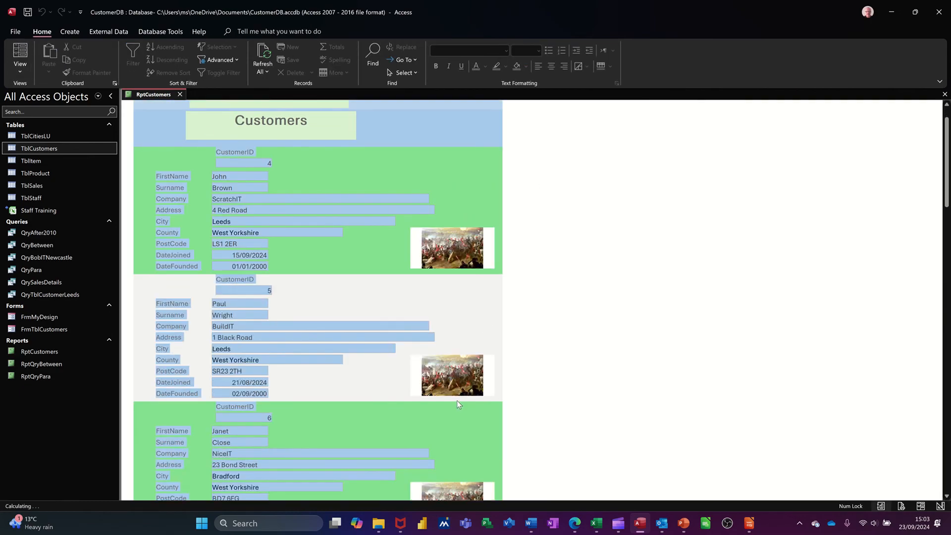
scroll(458, 385, down, 3)
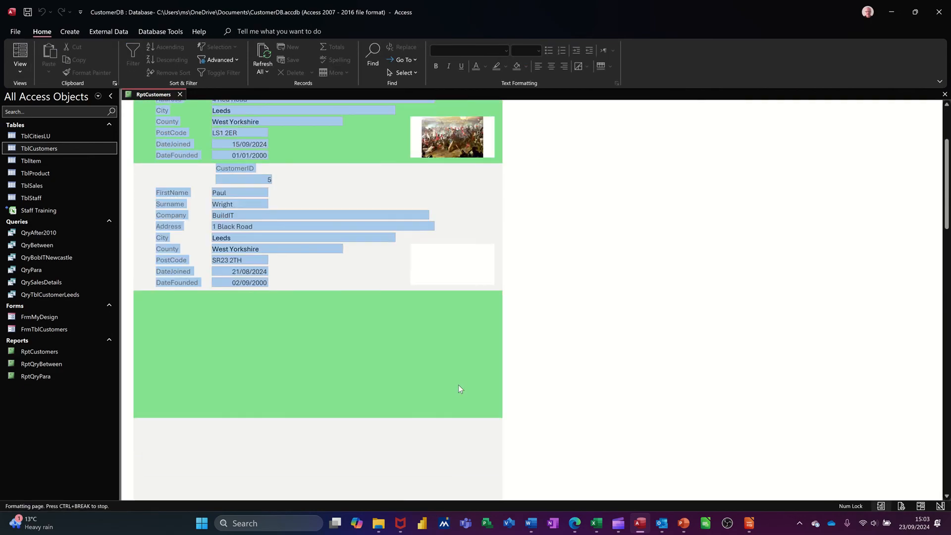
scroll(469, 414, up, 8)
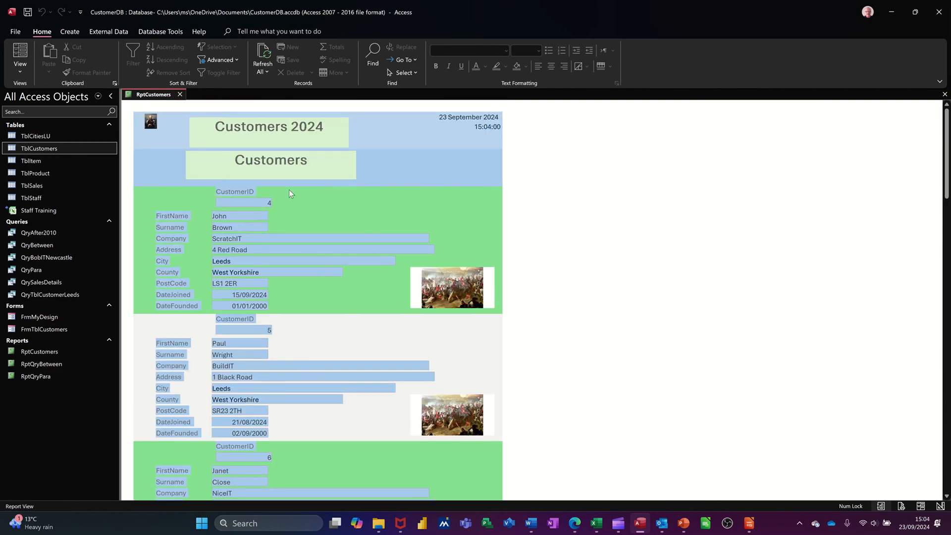
Step: Reopen the report in Design View and delete the battle image and all field controls from the Detail section
click(21, 75)
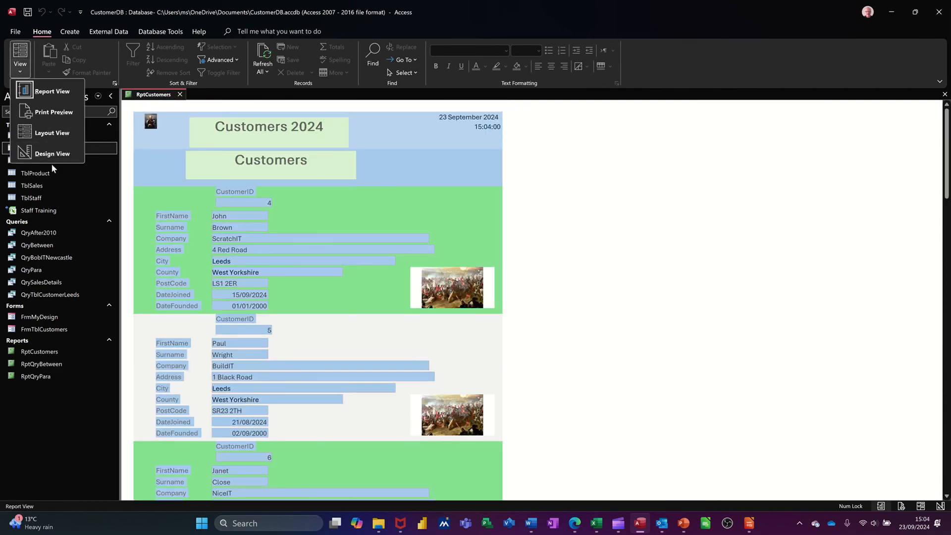
click(46, 153)
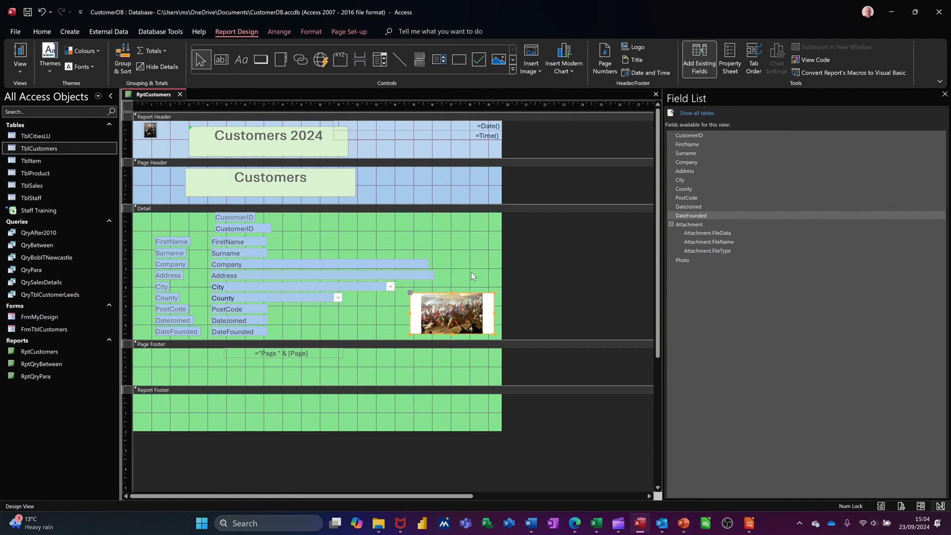
key(Delete)
click(480, 304)
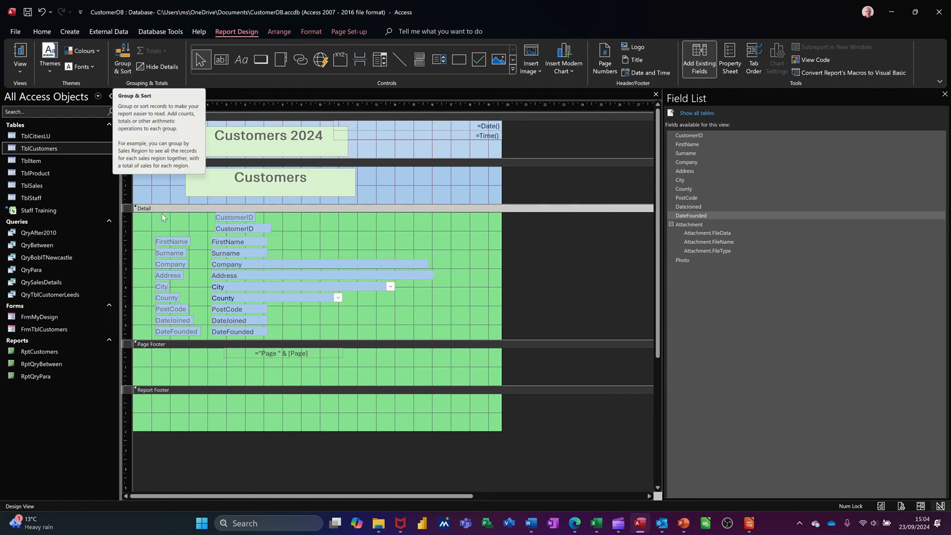
drag(148, 220, 429, 339)
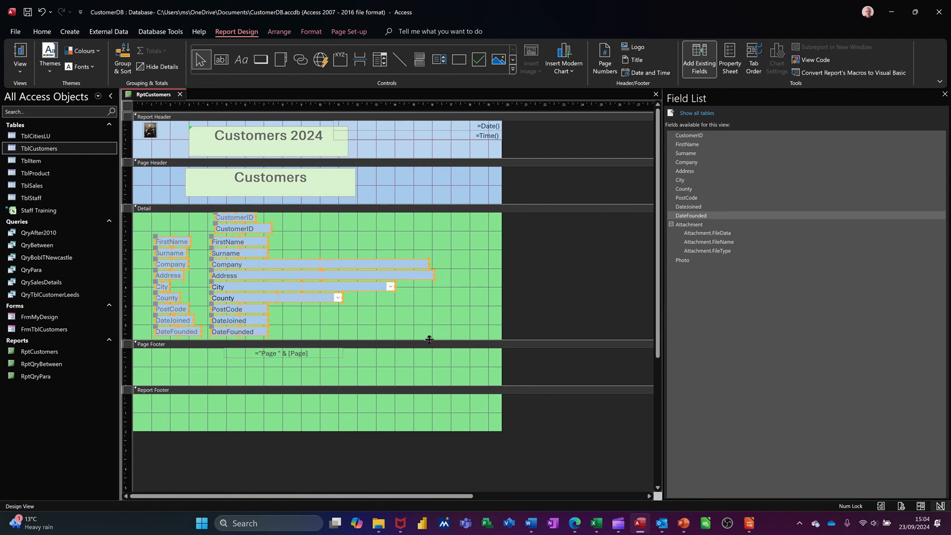
key(Delete)
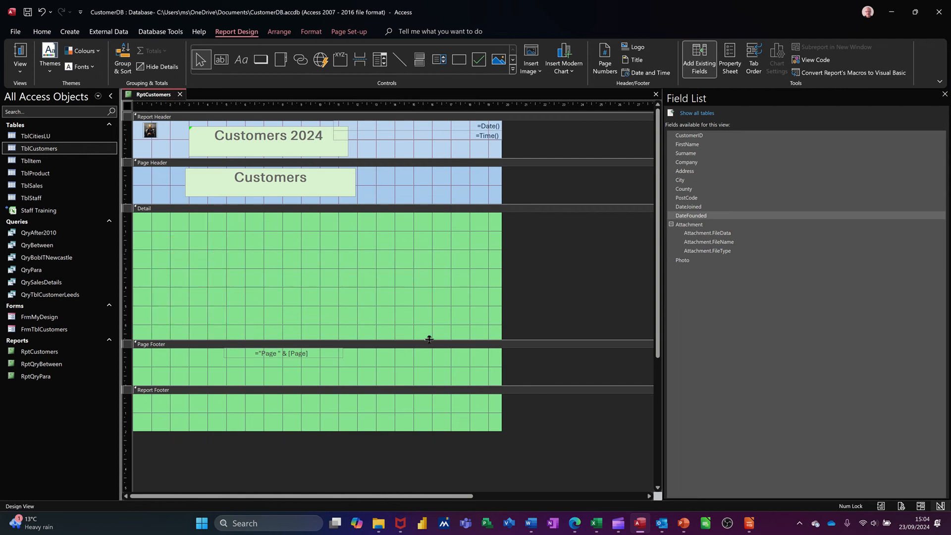
Step: Add a group to the report based on the City field
click(123, 59)
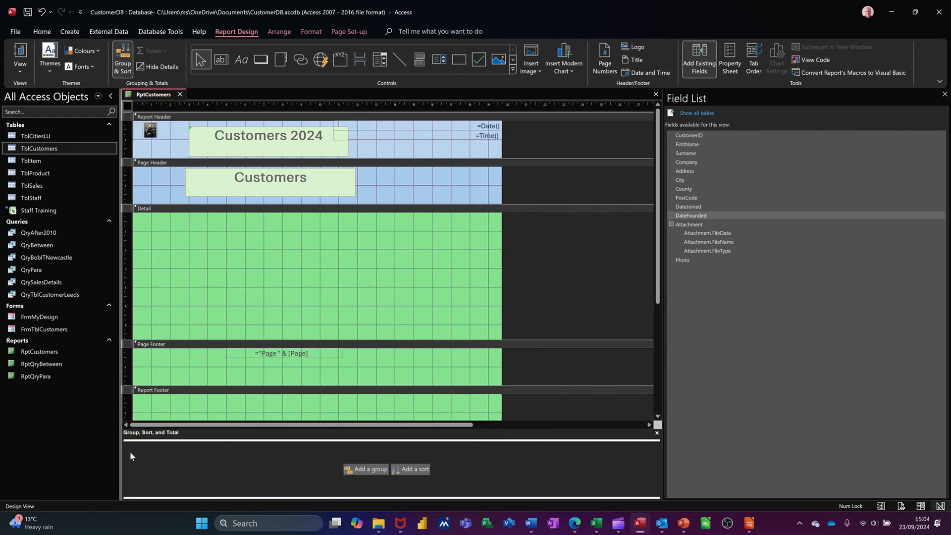
click(358, 471)
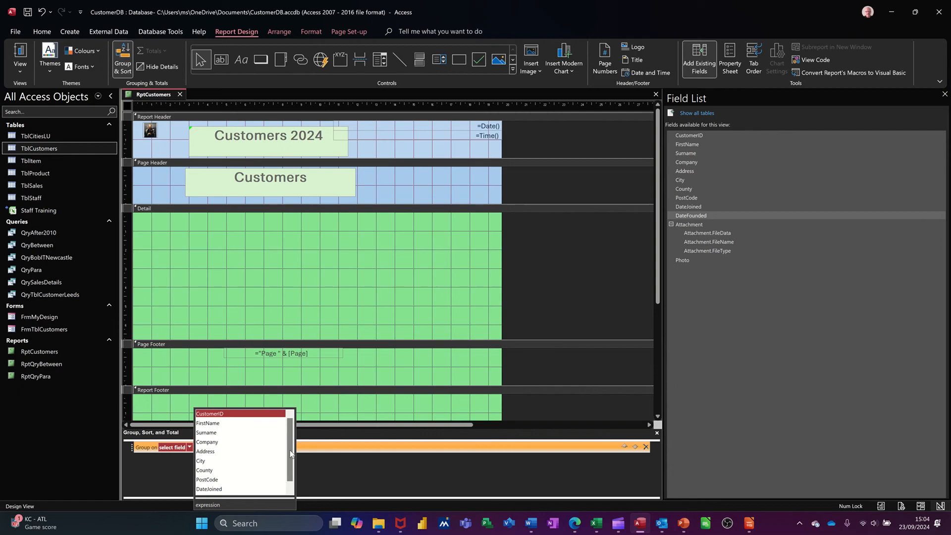
scroll(290, 454, down, 1)
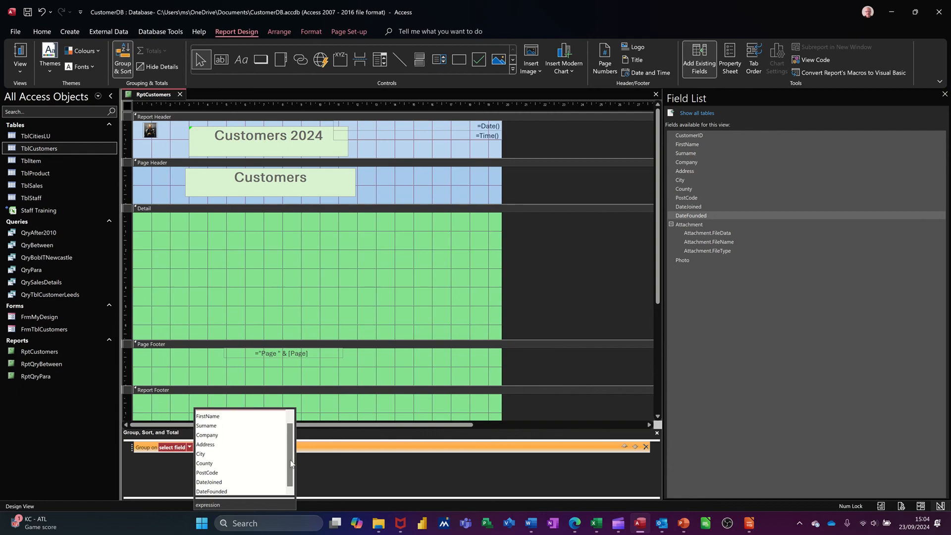
click(221, 455)
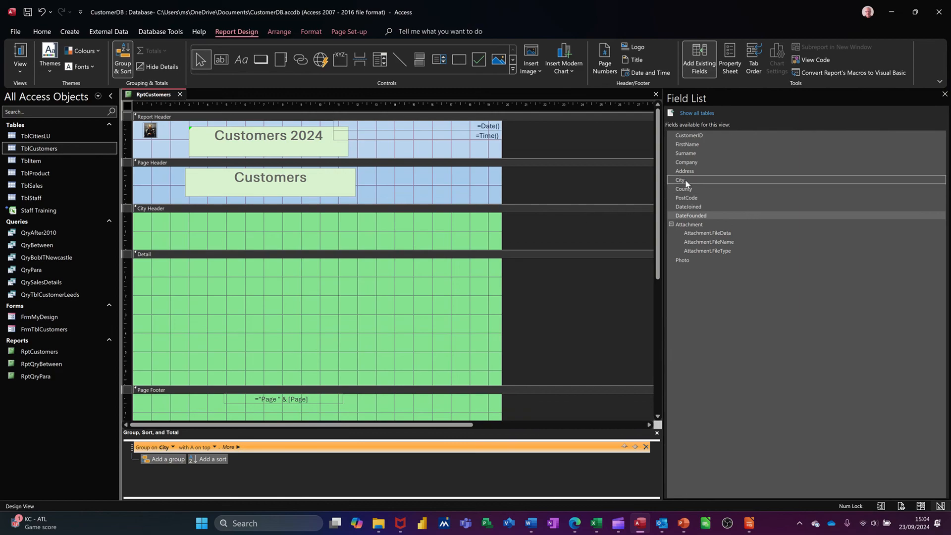
Step: Place the City field without its label at the left edge of the City Header and shrink that section to about 0.9 cm high
drag(679, 181, 405, 216)
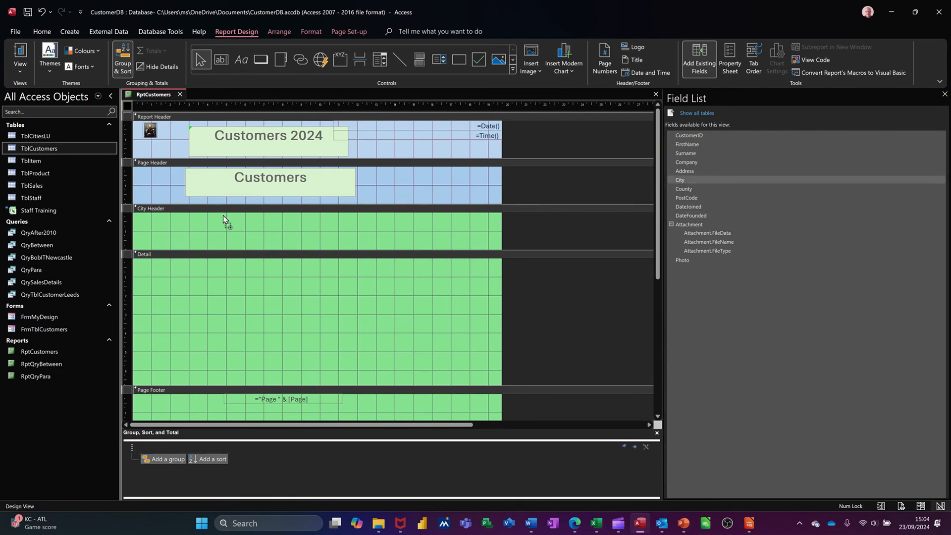
drag(223, 217, 222, 217)
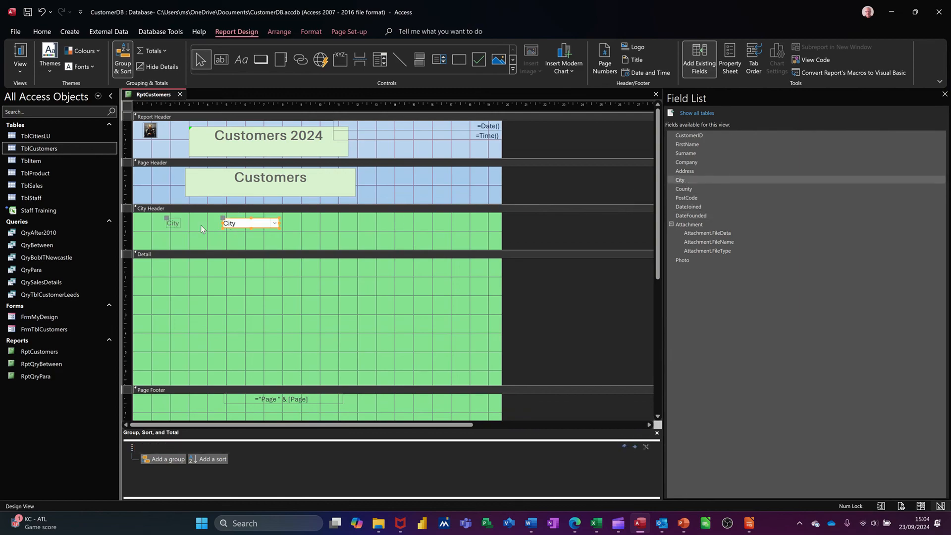
click(248, 231)
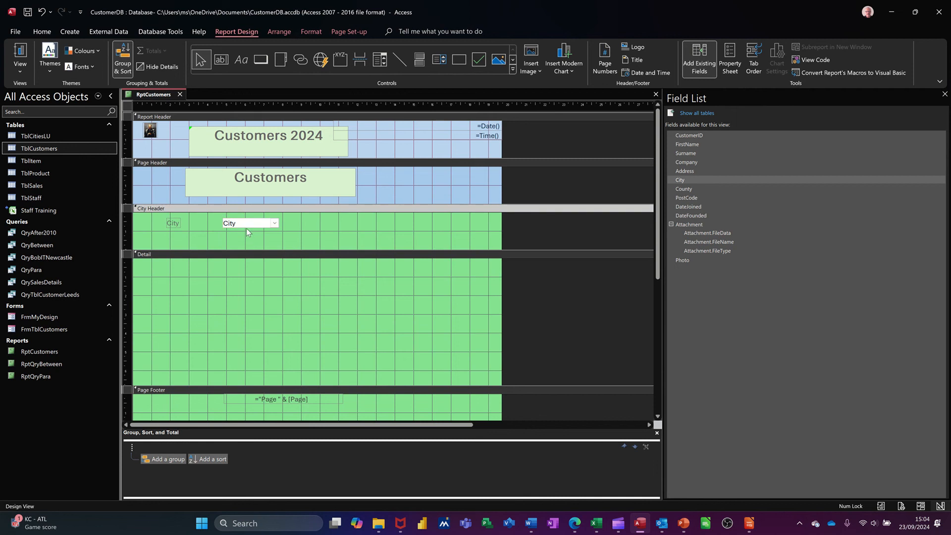
drag(243, 225, 209, 224)
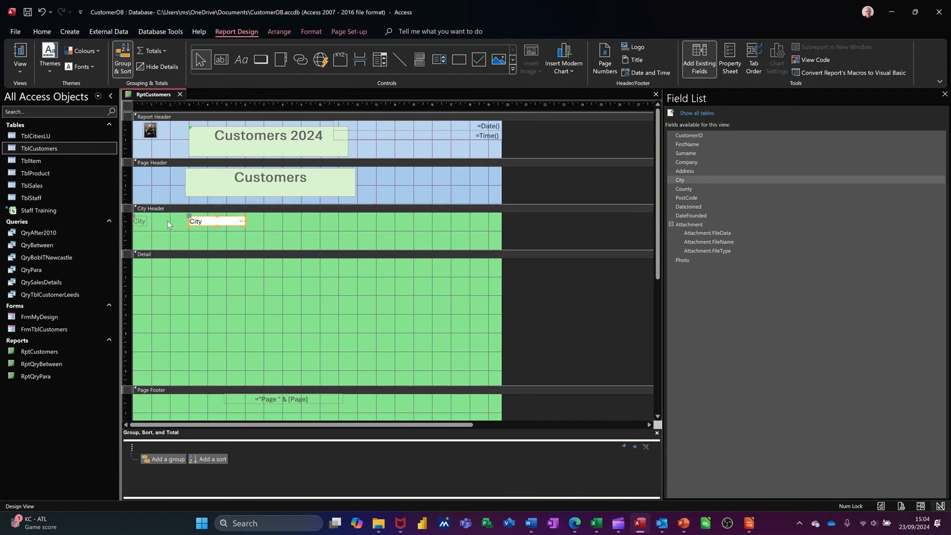
click(139, 220)
key(Delete)
drag(206, 219, 150, 219)
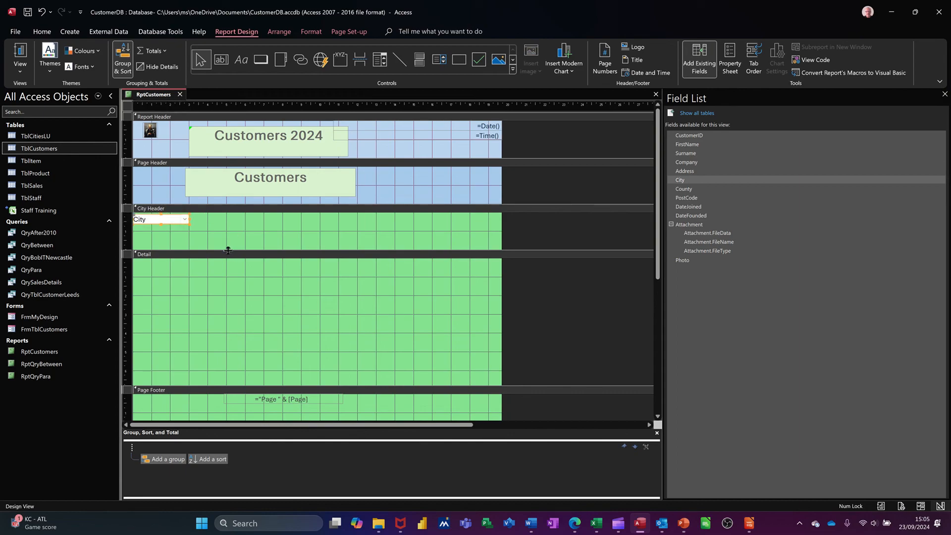
drag(229, 249, 229, 229)
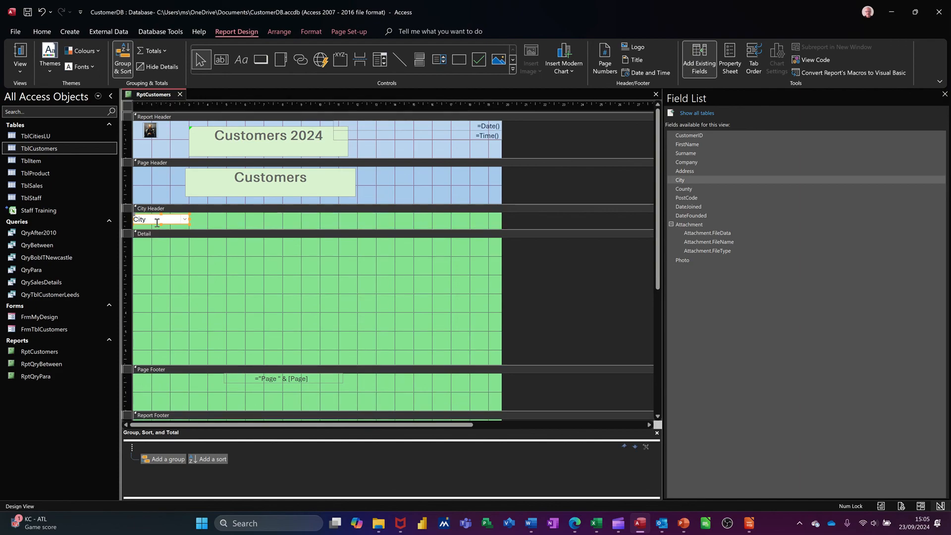
Step: Fill the City box in the City Header with orange
click(310, 32)
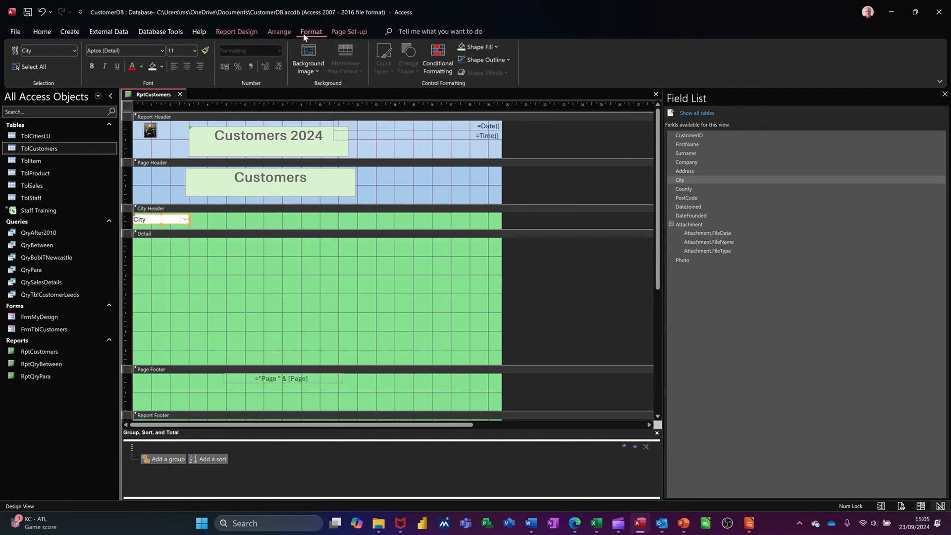
click(162, 67)
click(185, 138)
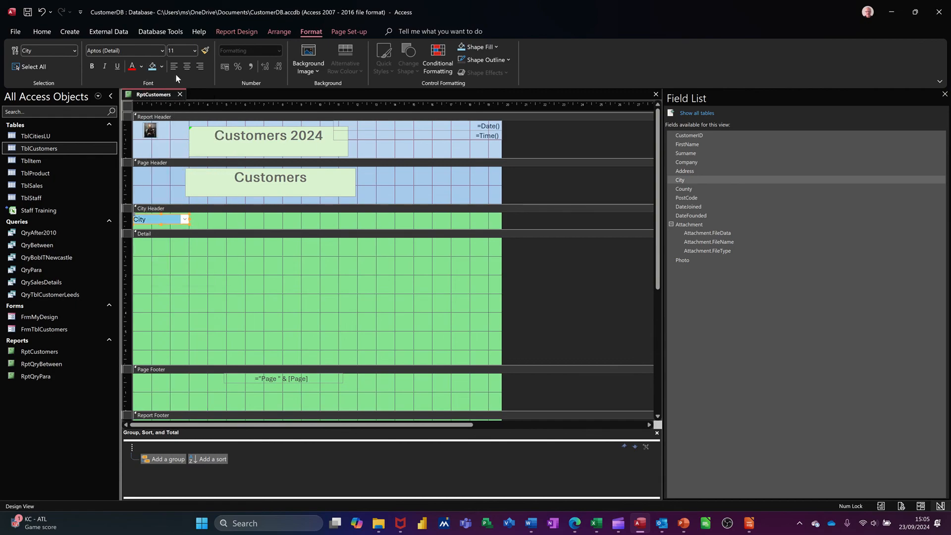
click(162, 67)
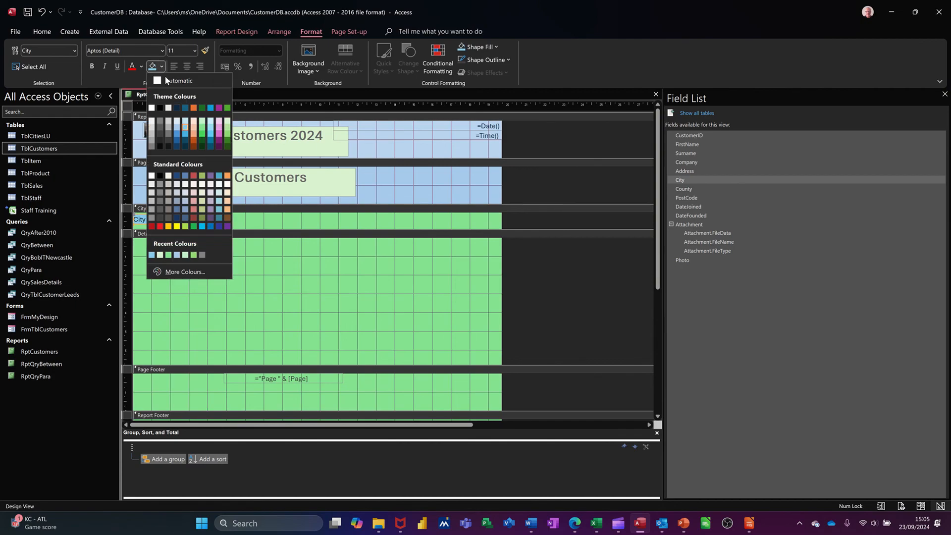
click(227, 176)
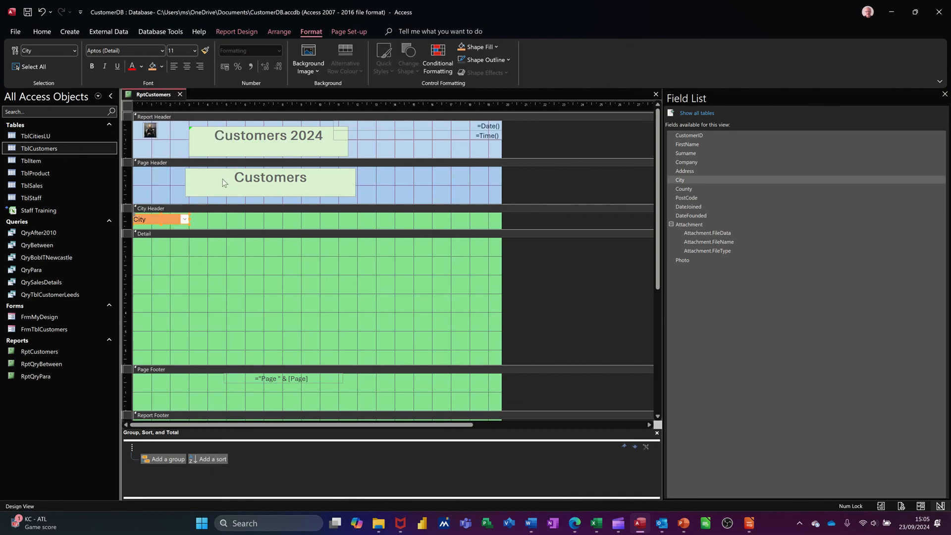
click(225, 225)
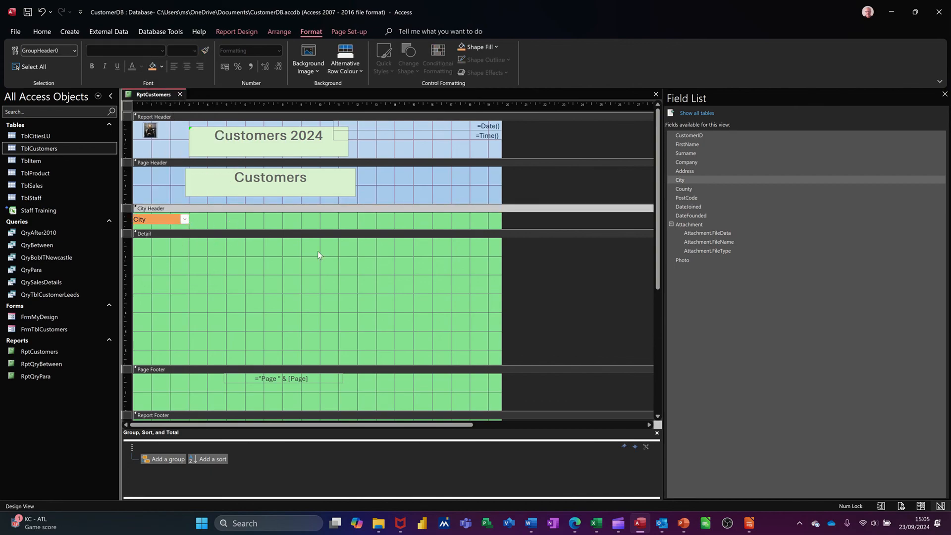
Step: Add the FirstName, Surname and Company fields together to the upper-left corner of the Detail section
click(685, 144)
click(685, 137)
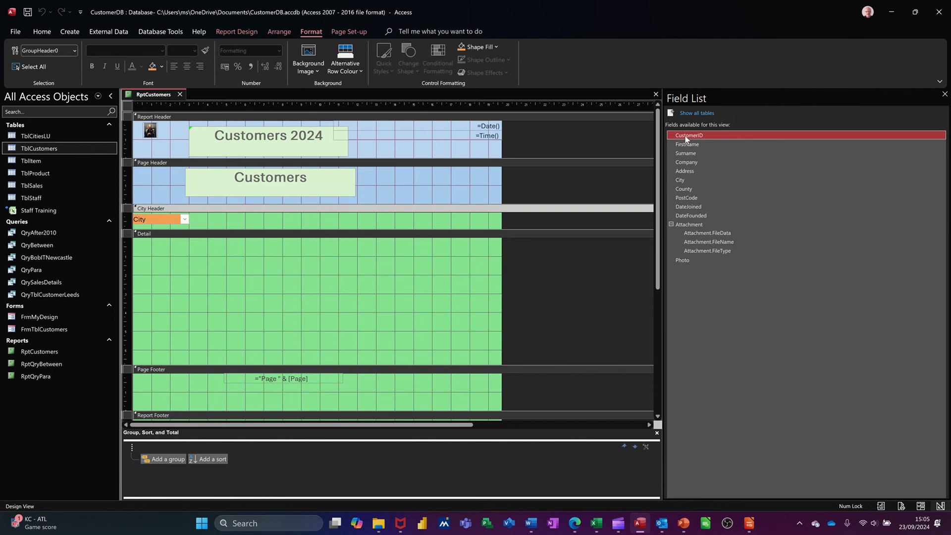
shift+click(688, 145)
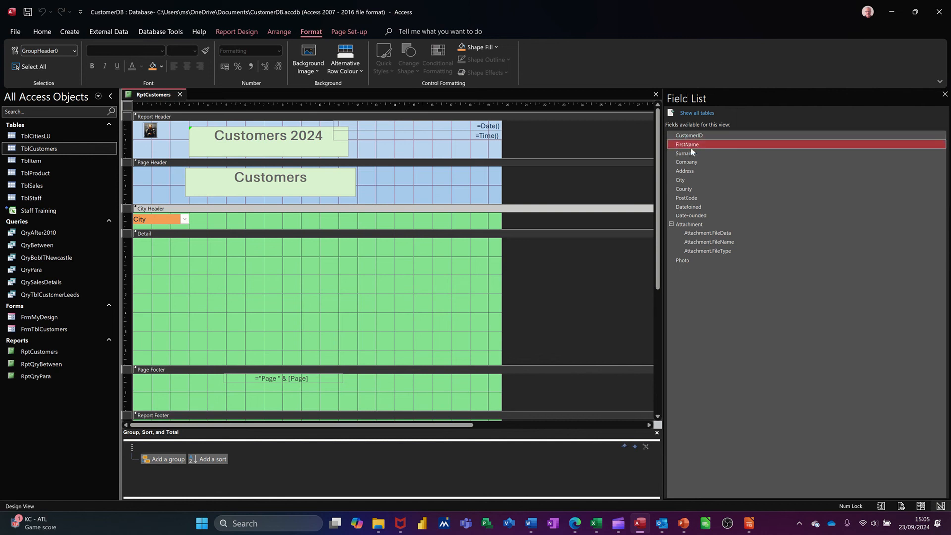
ctrl+click(694, 153)
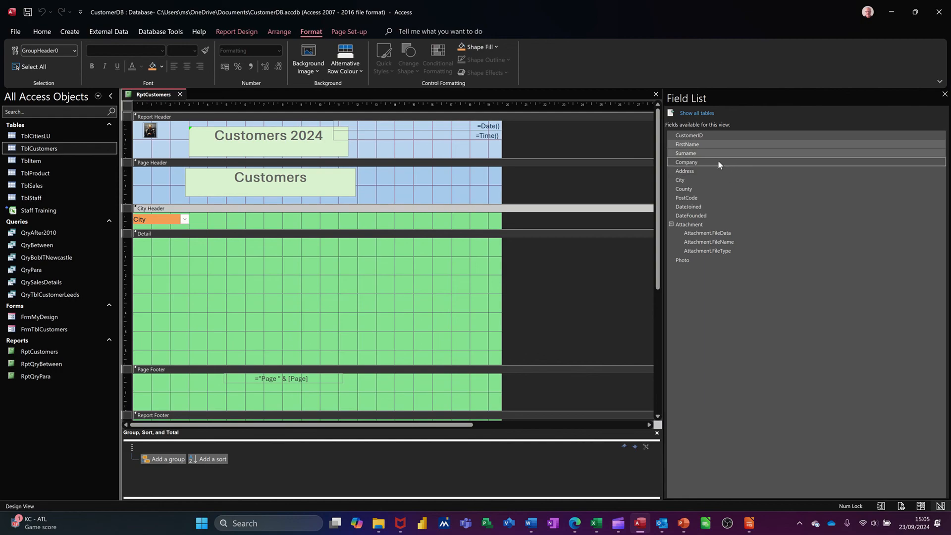
ctrl+click(717, 161)
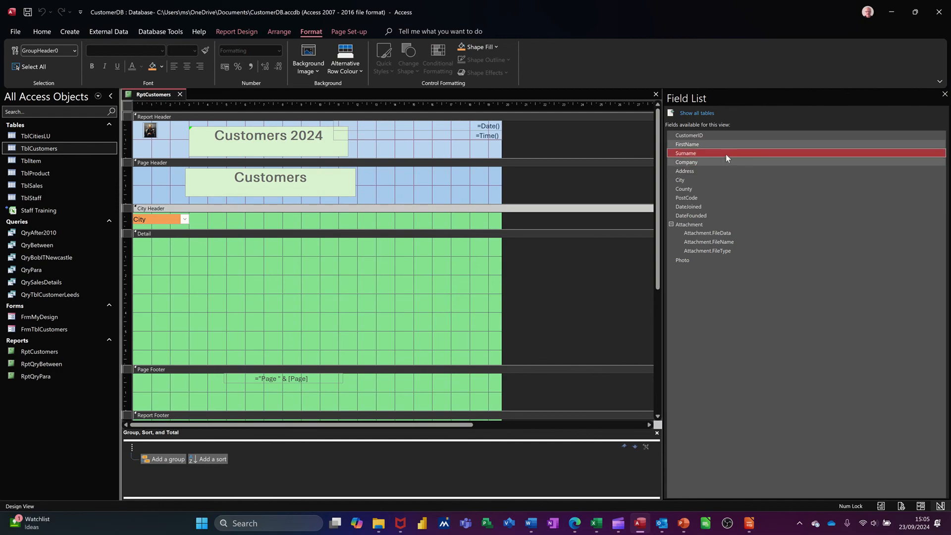
drag(726, 153, 242, 247)
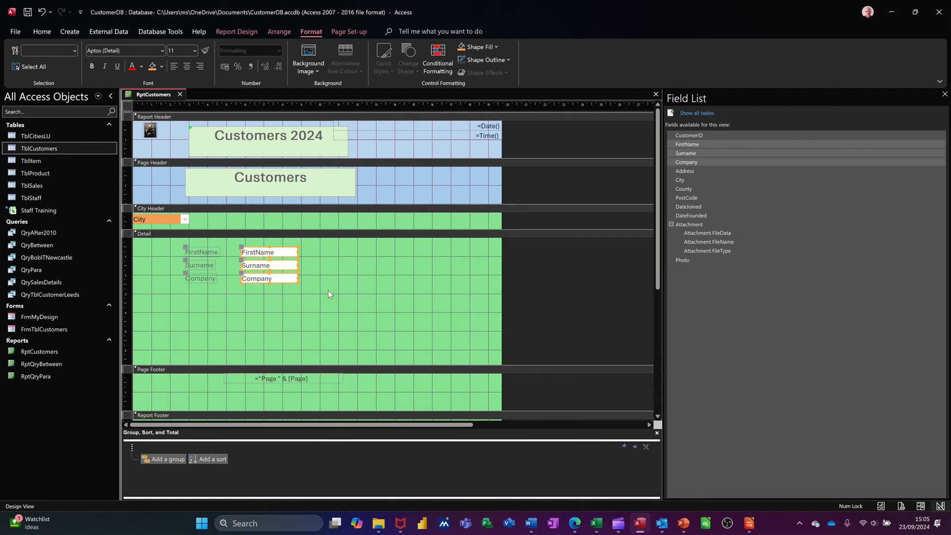
drag(267, 277, 218, 277)
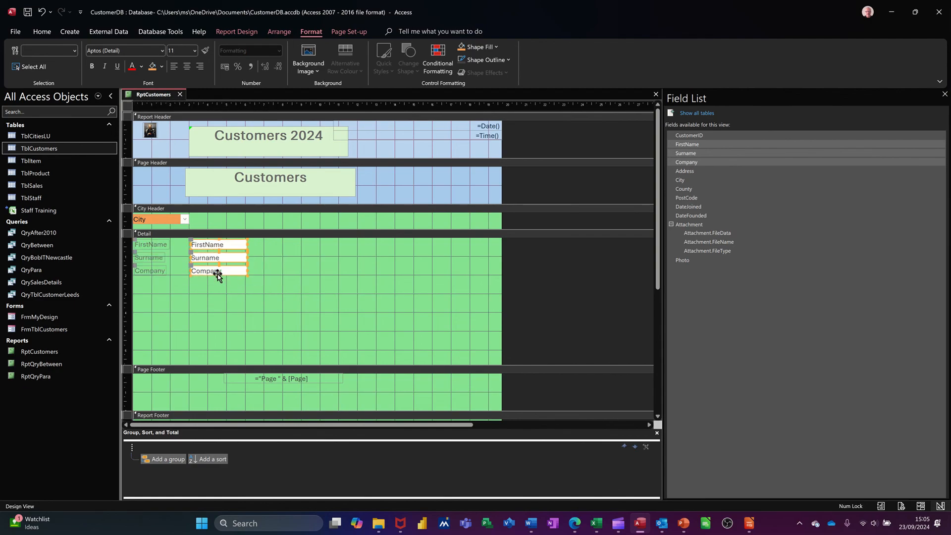
Step: Widen the Company, Surname and FirstName boxes to about 9 cm and shrink the Detail section to end just below Company
click(246, 295)
click(243, 271)
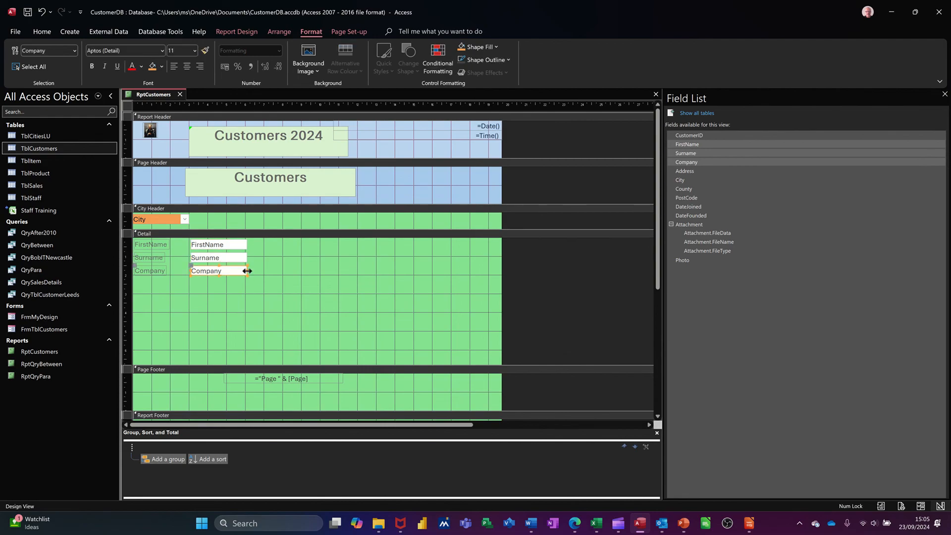
drag(248, 270, 357, 270)
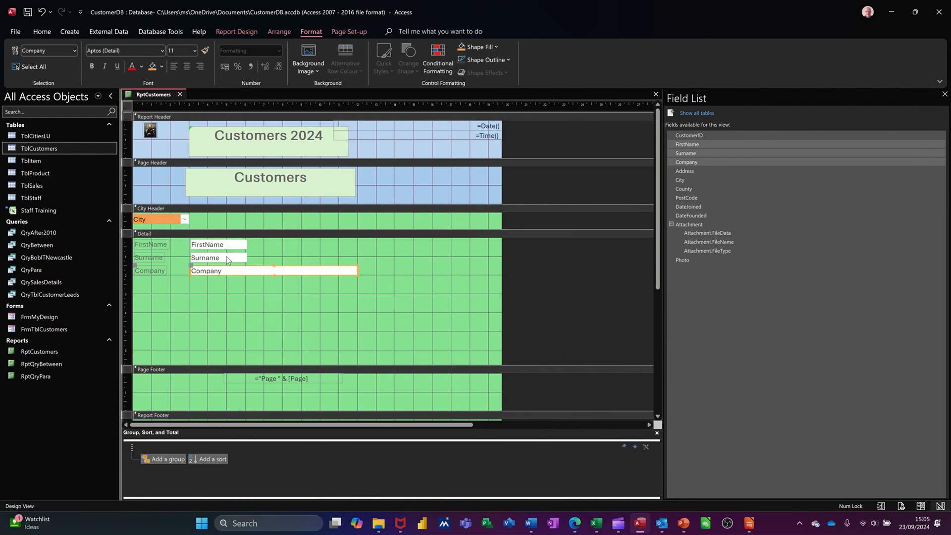
click(246, 258)
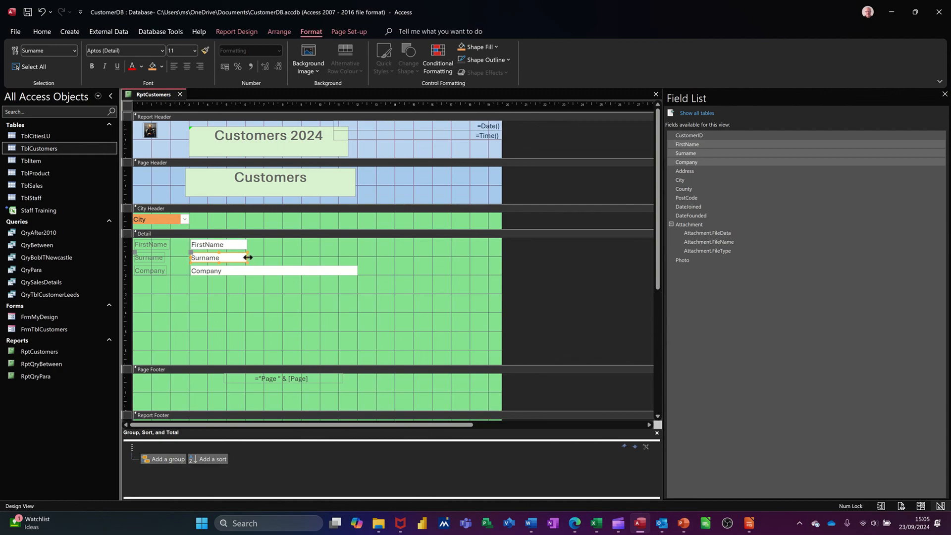
drag(248, 256, 360, 255)
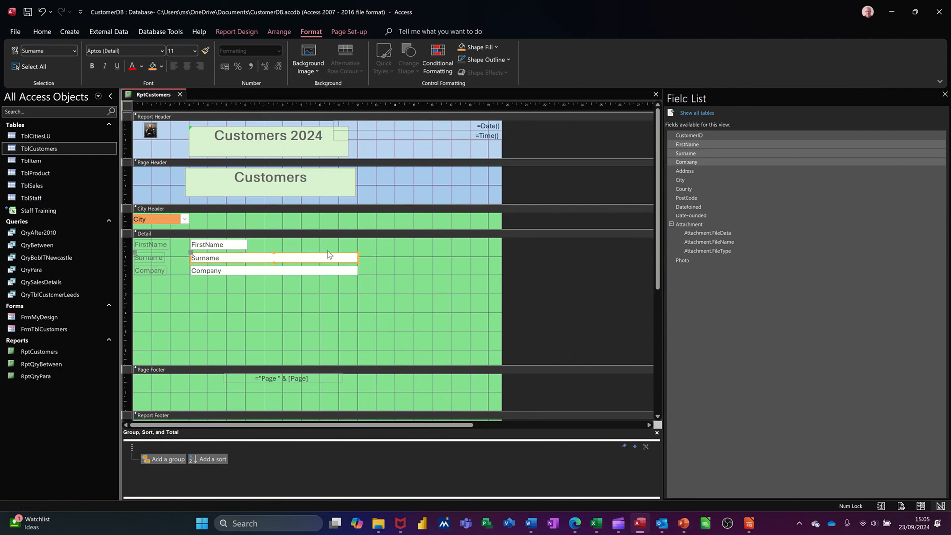
click(238, 246)
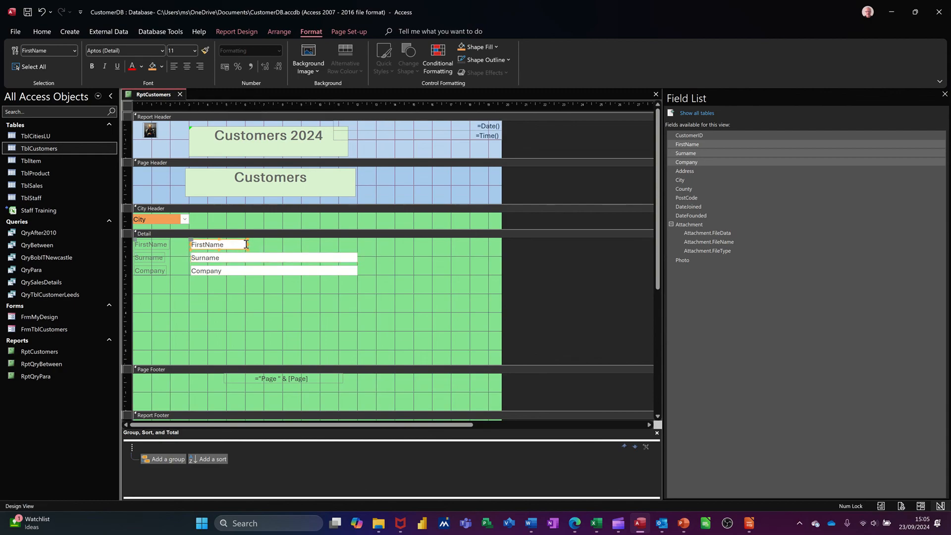
drag(246, 243, 360, 244)
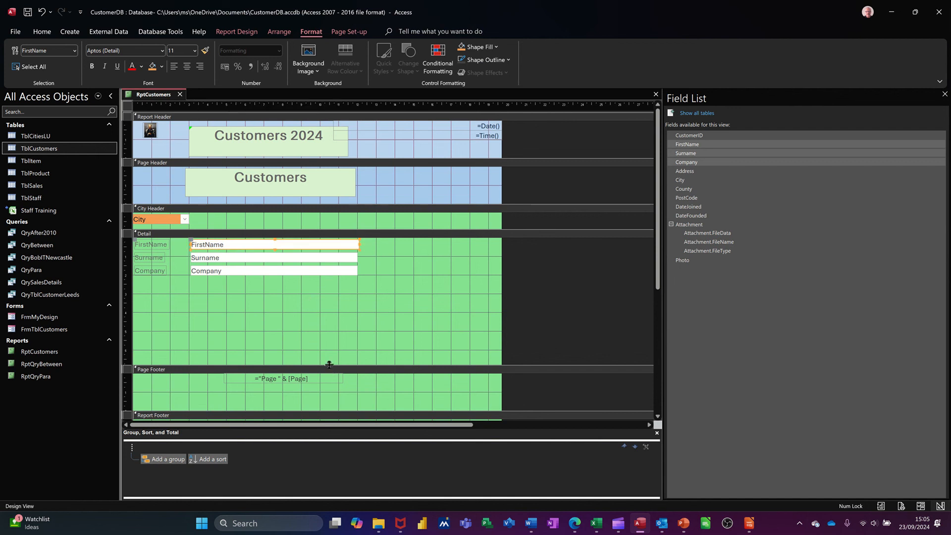
drag(329, 369, 334, 284)
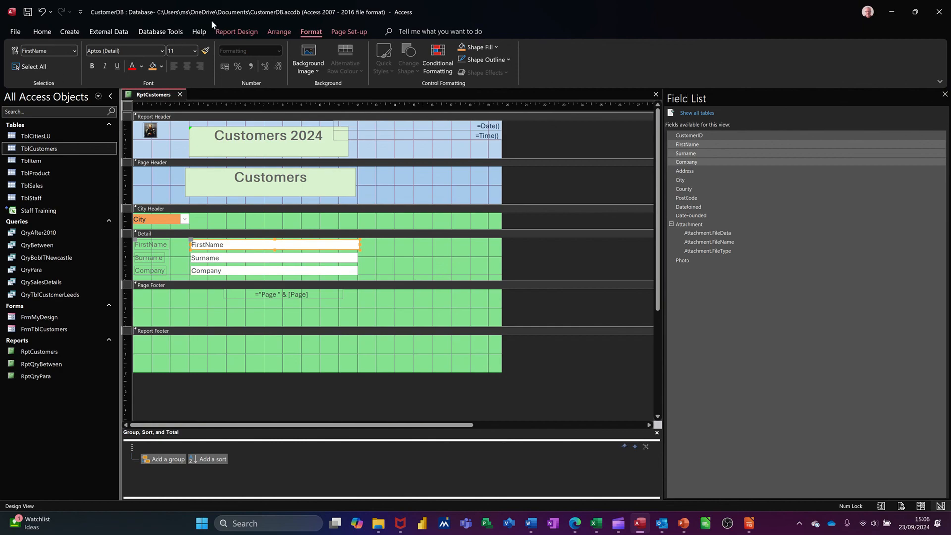
Step: Check the city-grouped customer layout in Report View and return to Design View
click(233, 32)
click(20, 52)
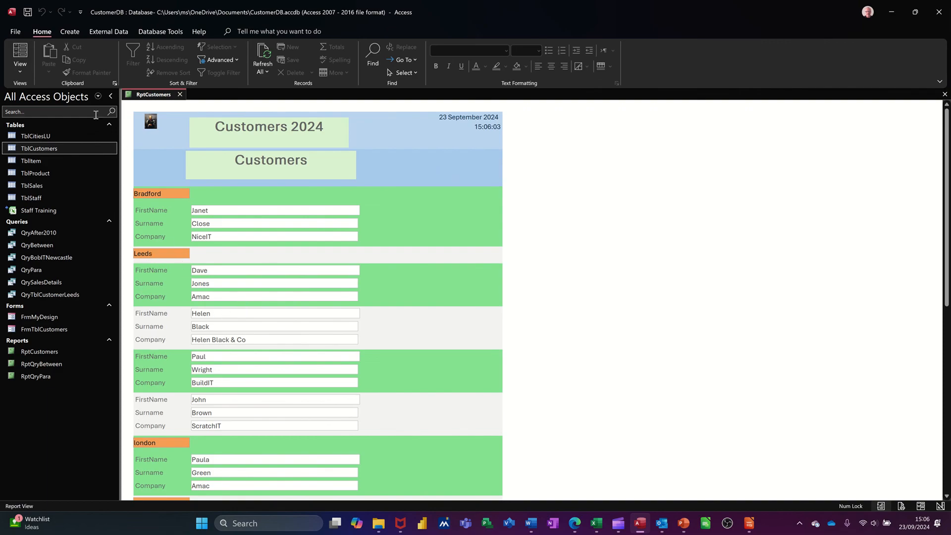
click(19, 72)
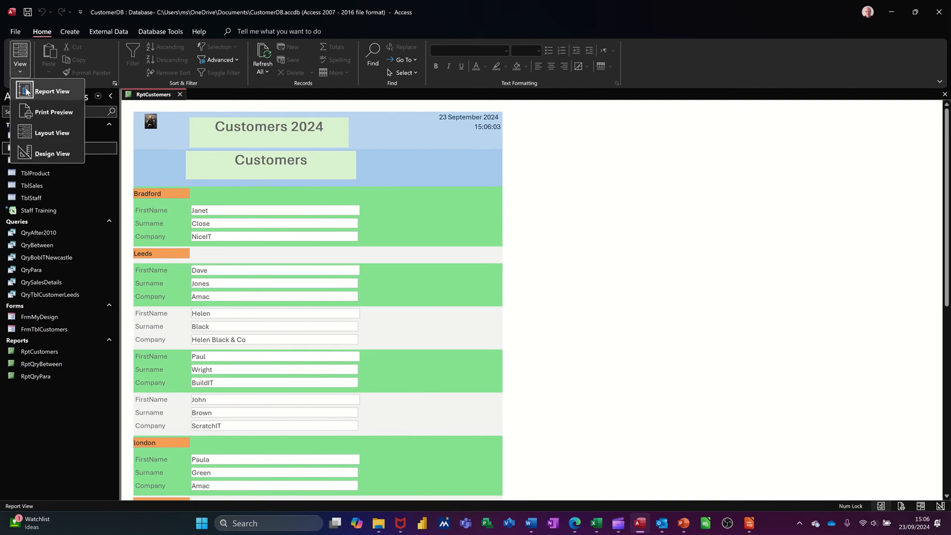
click(44, 152)
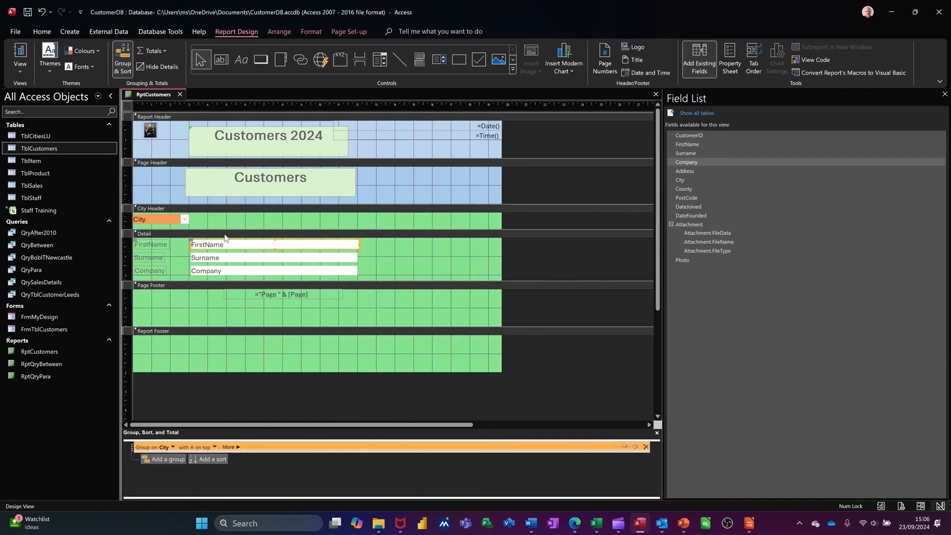
Step: Increase the City Header section's height to about 1.4 cm and display the result in Report View
drag(226, 227, 225, 237)
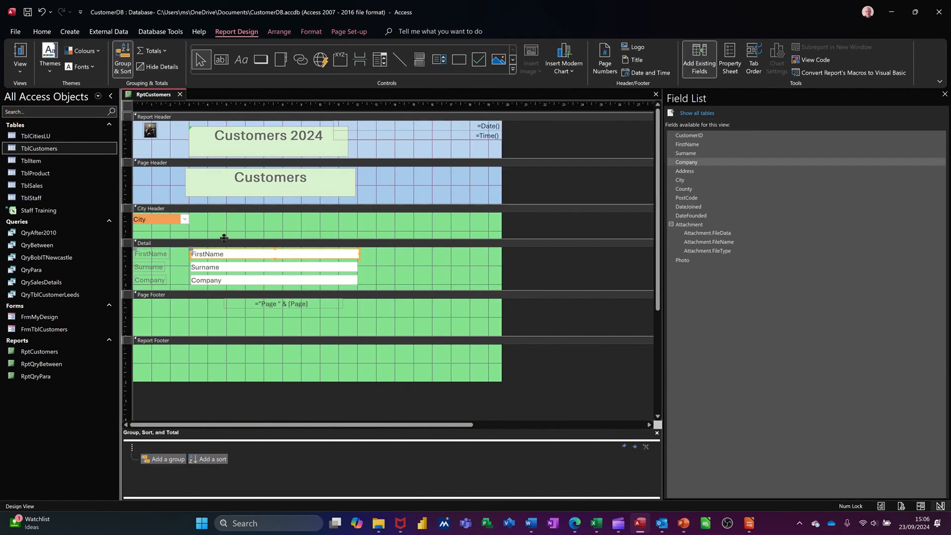
click(20, 75)
click(34, 90)
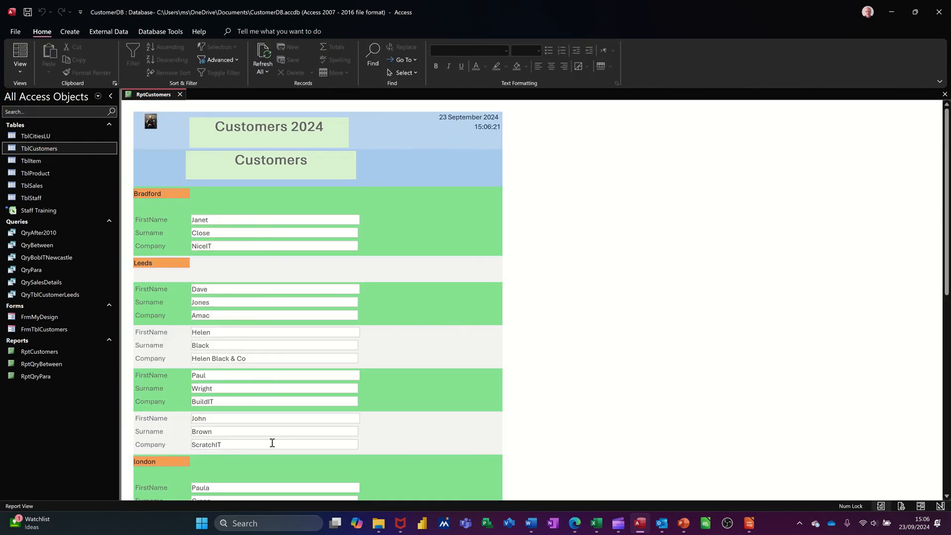
Step: Examine the spacing of the city groups throughout the report and return to Design View
scroll(286, 339, down, 5)
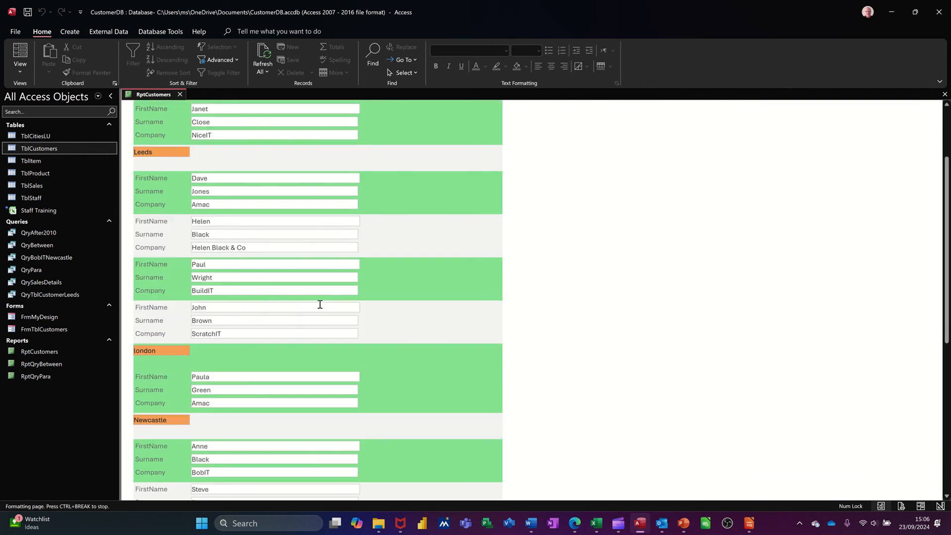
scroll(292, 297, down, 5)
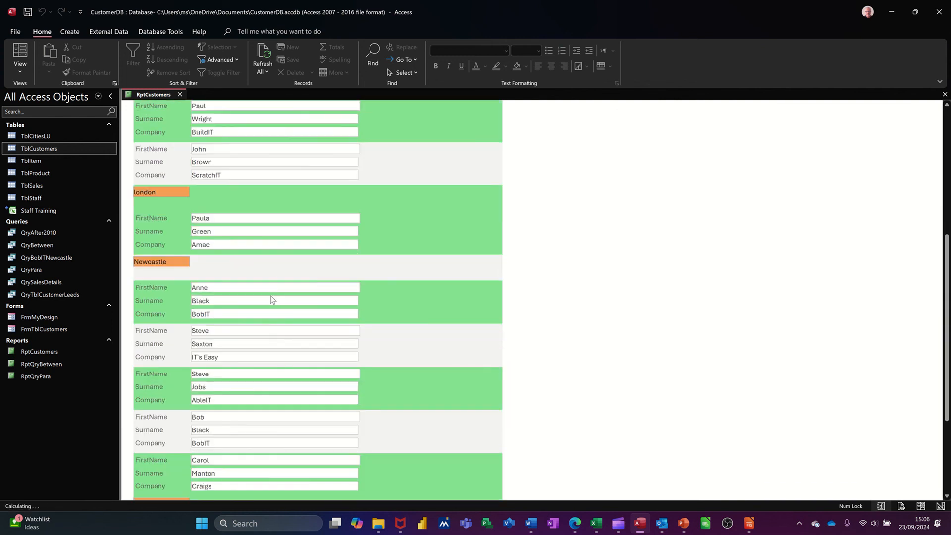
scroll(271, 297, up, 7)
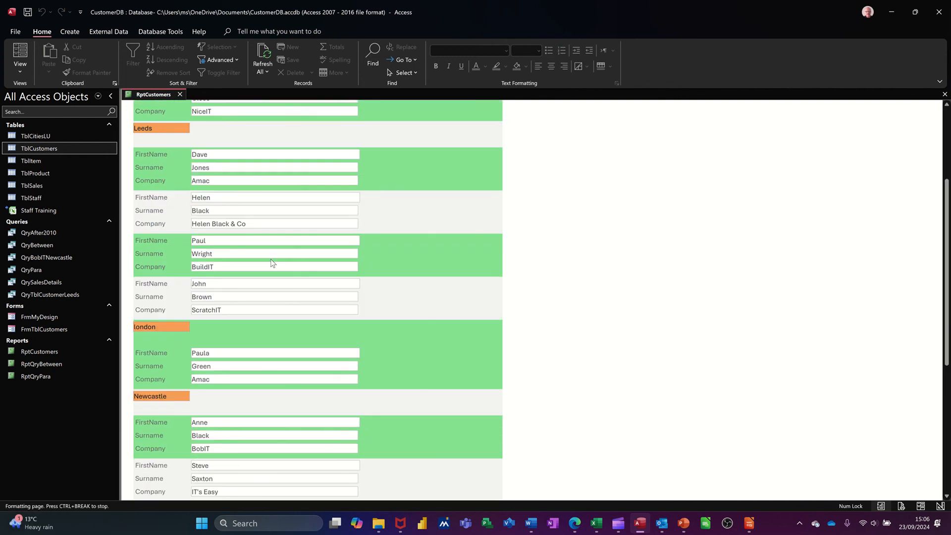
scroll(271, 257, up, 3)
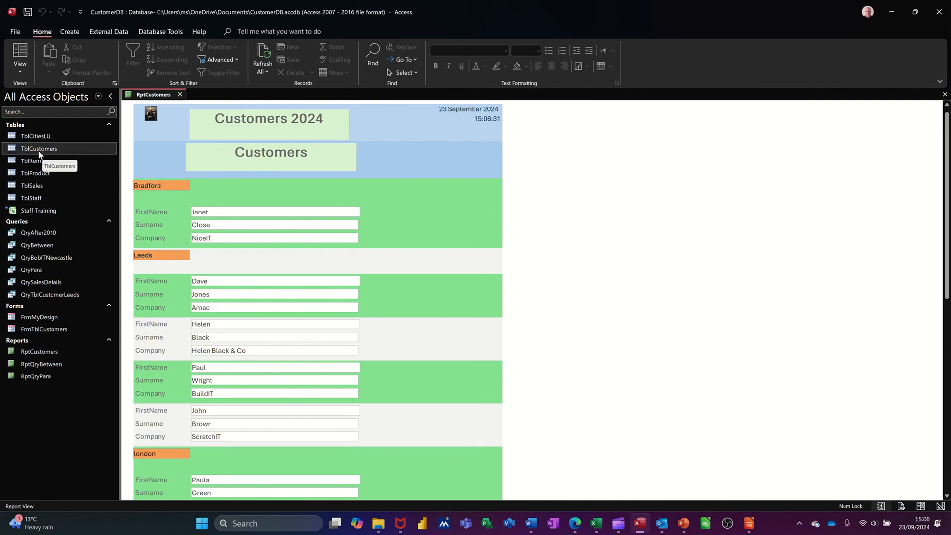
click(21, 72)
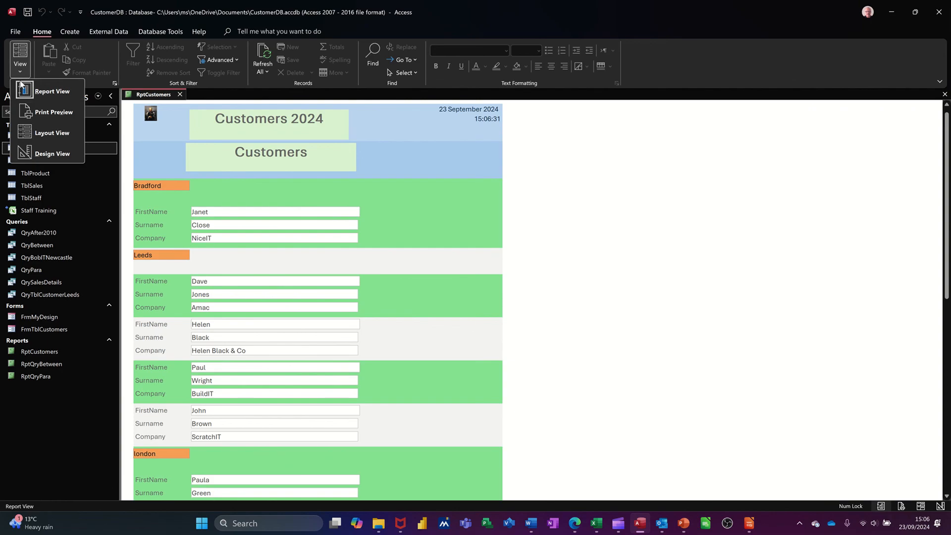
click(37, 153)
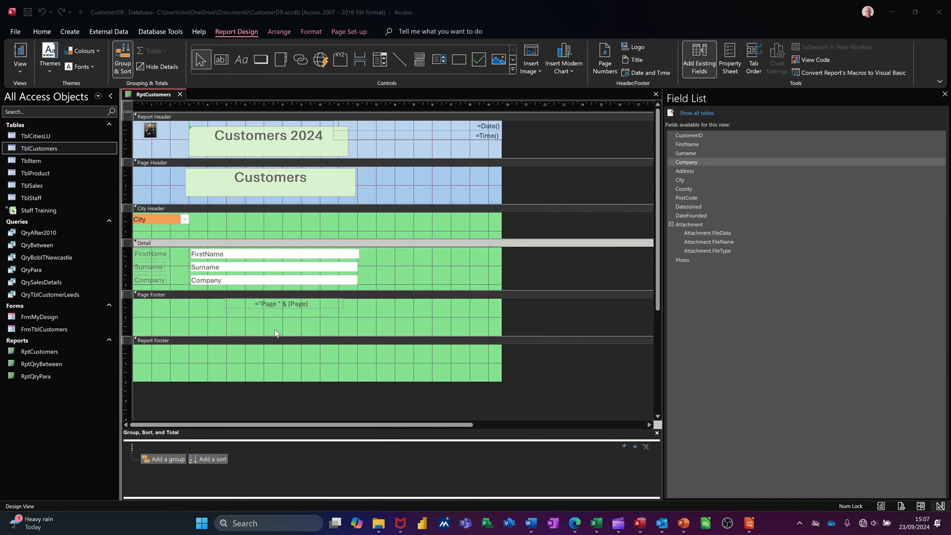
Step: Review how customers of different cities follow each other in Report View, and reopen the report in Design View
click(22, 52)
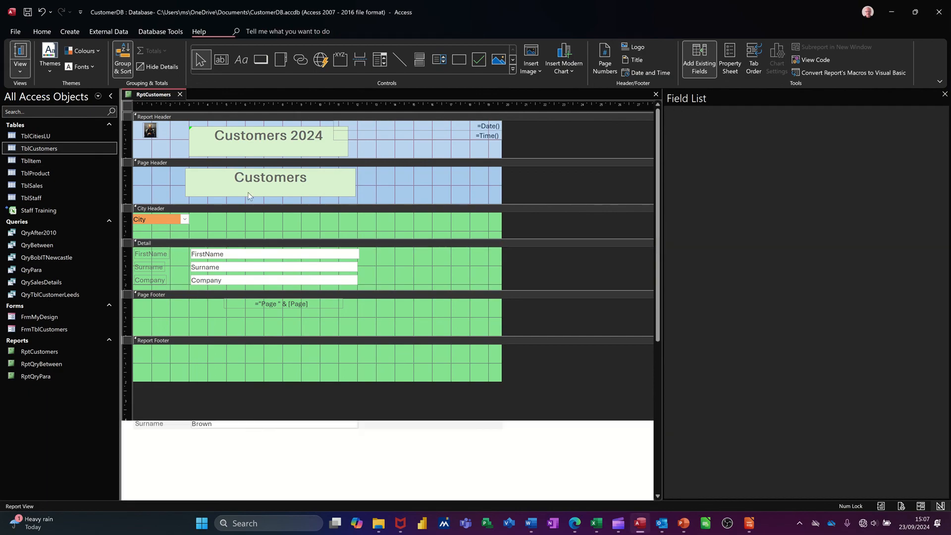
scroll(239, 292, down, 1)
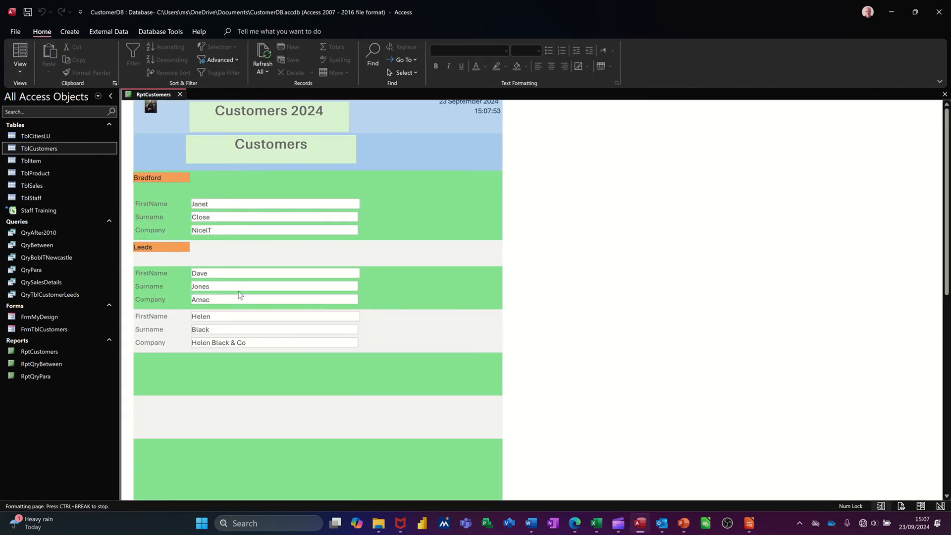
scroll(242, 295, down, 5)
scroll(244, 302, up, 2)
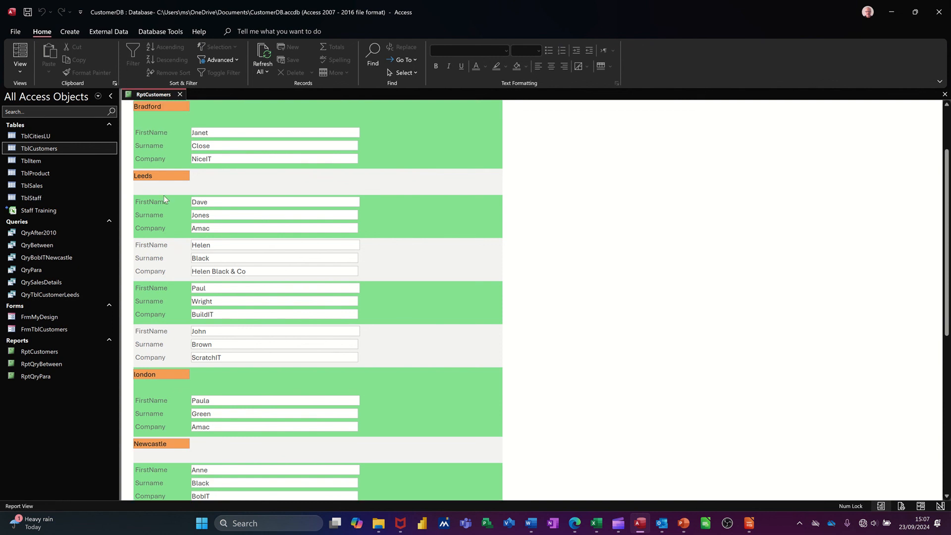
click(20, 72)
click(37, 155)
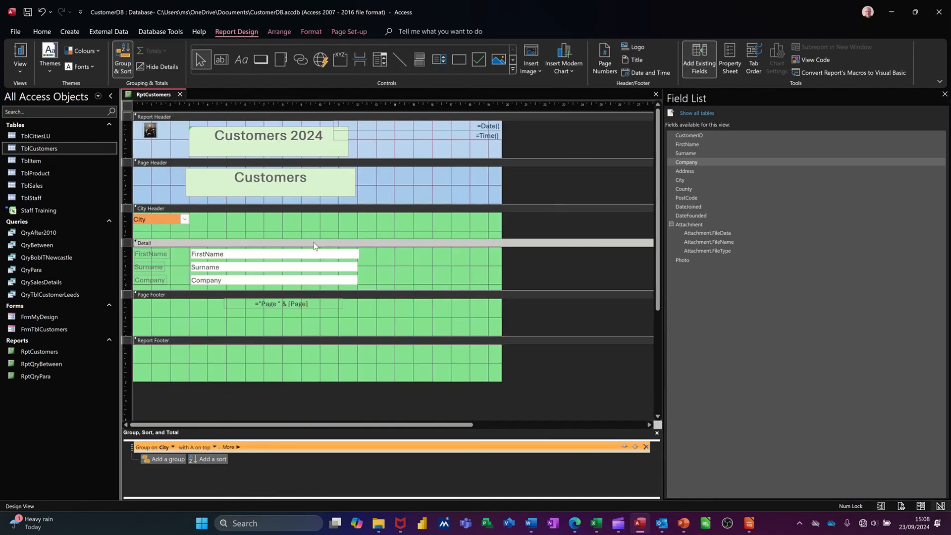
Step: Open the Detail section's properties and set Force New Page to After Section
click(202, 244)
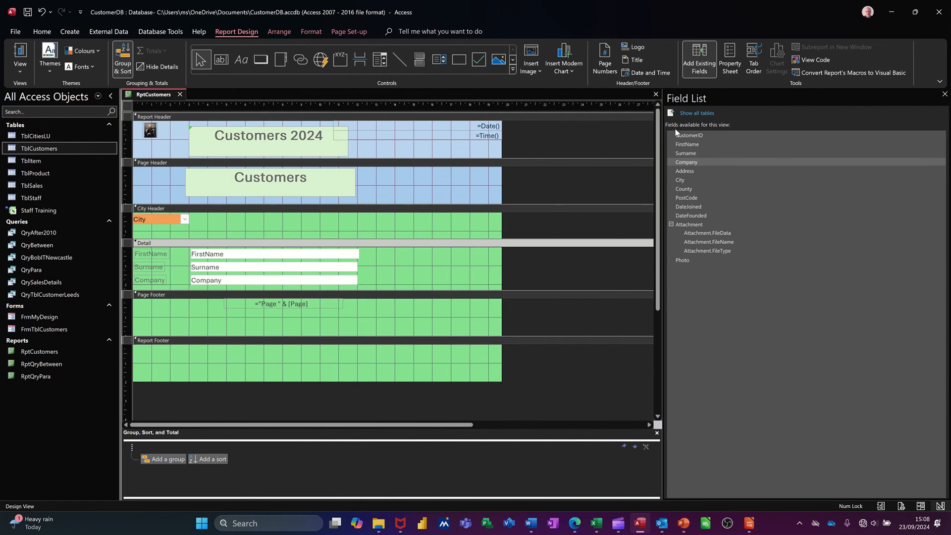
click(728, 60)
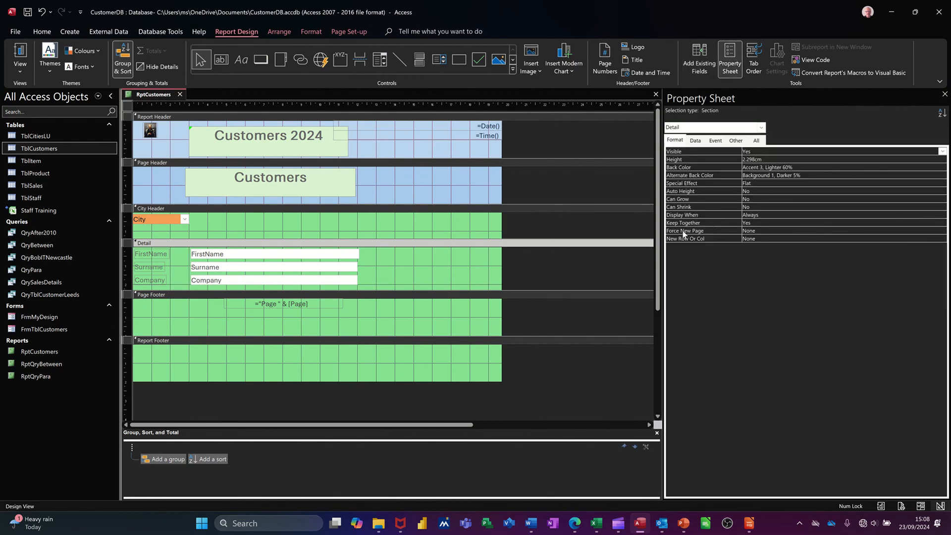
click(776, 232)
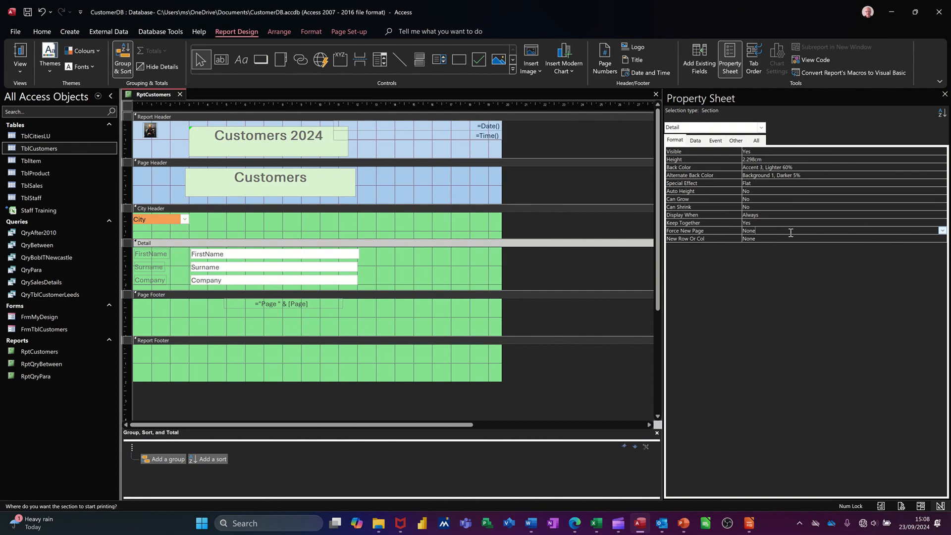
click(941, 230)
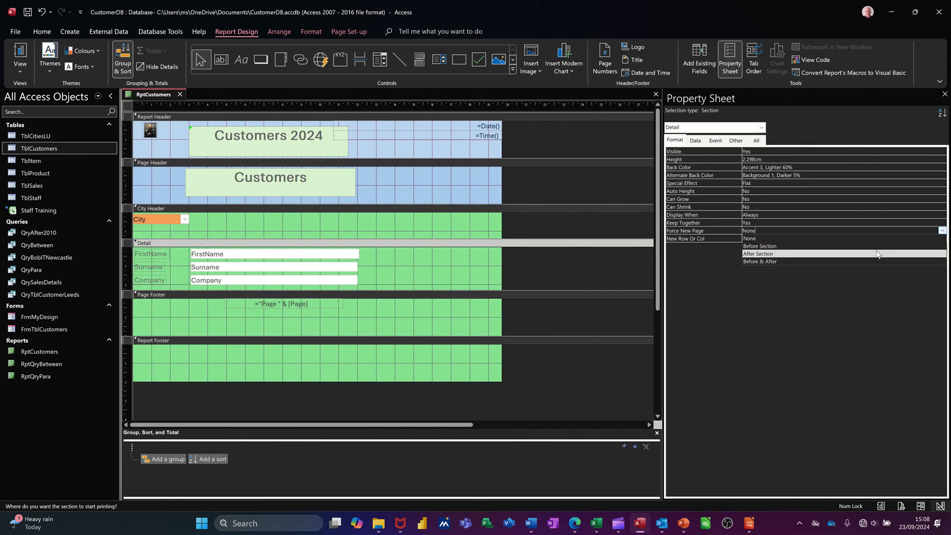
click(862, 256)
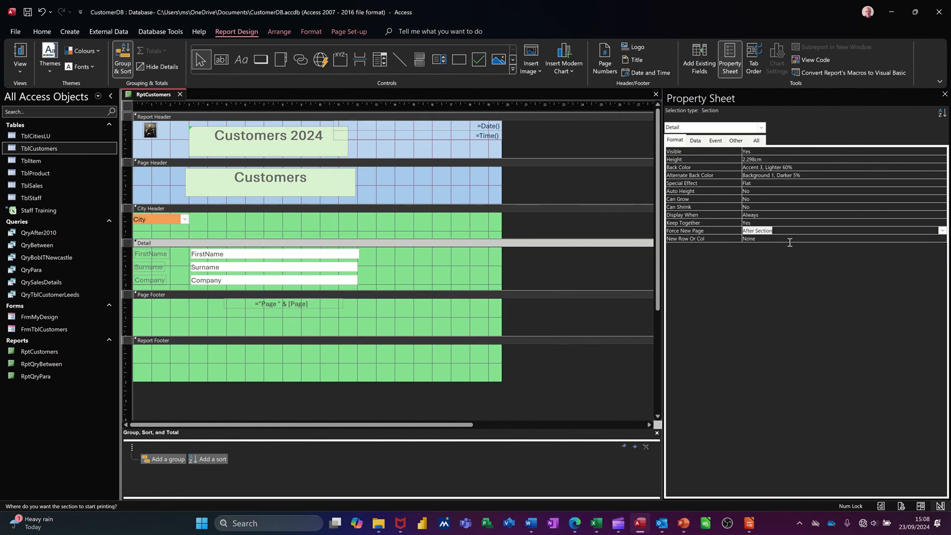
Step: Look through the report for page breaks in Report View and open it in Print Preview
click(22, 55)
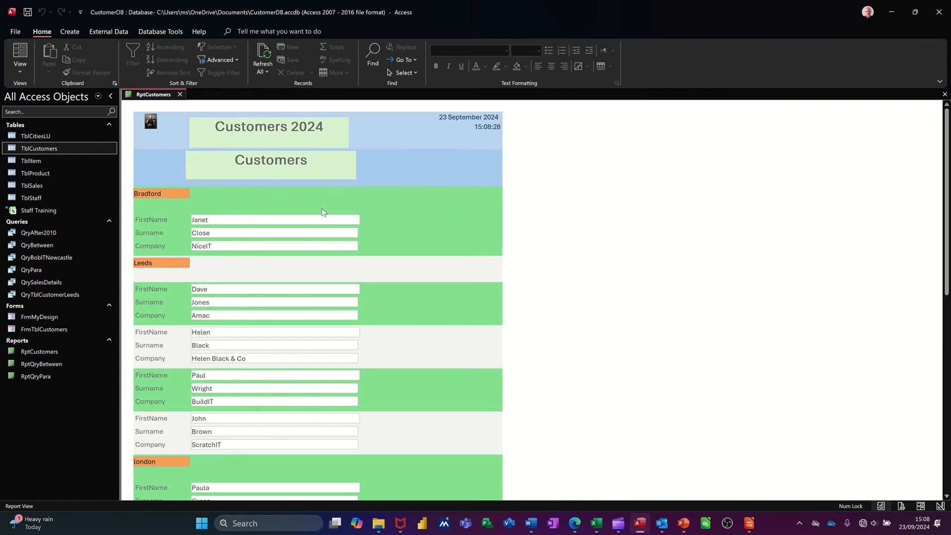
scroll(359, 216, down, 3)
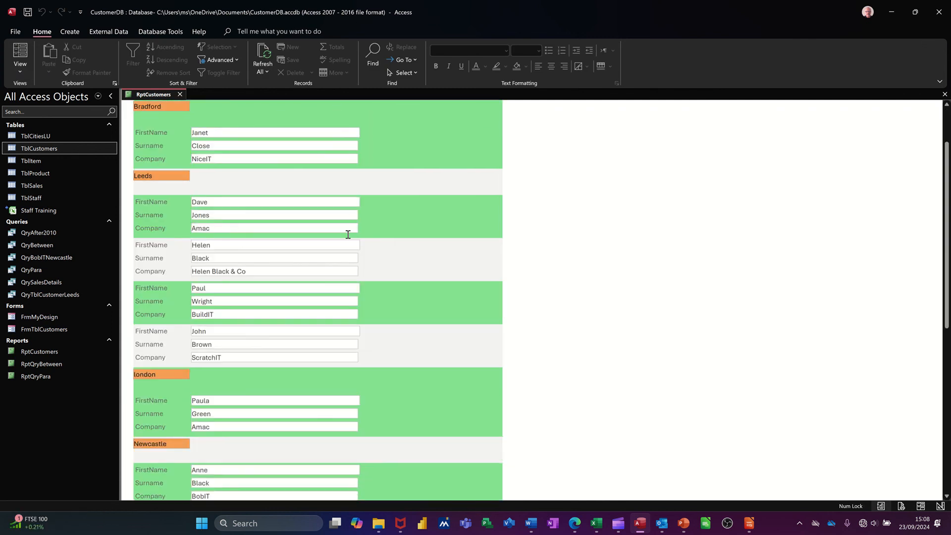
scroll(346, 238, down, 2)
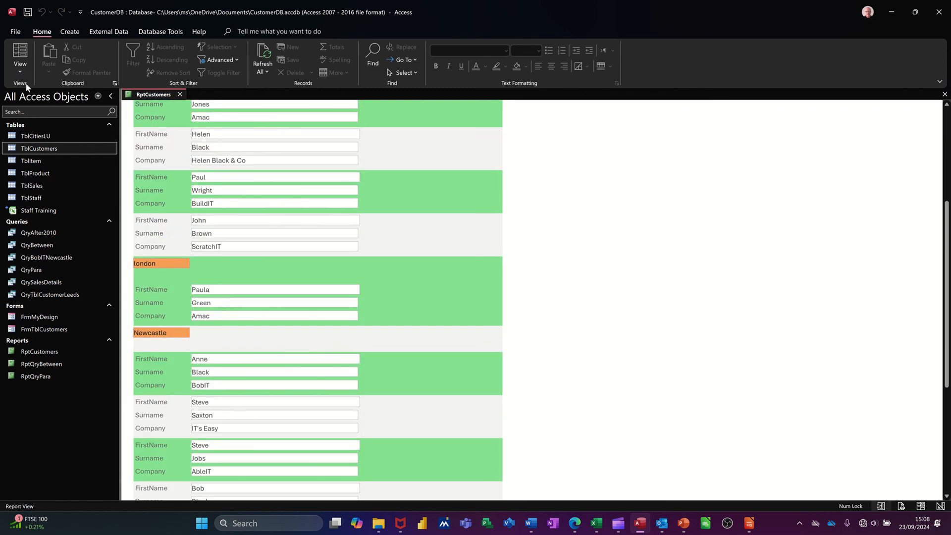
click(19, 74)
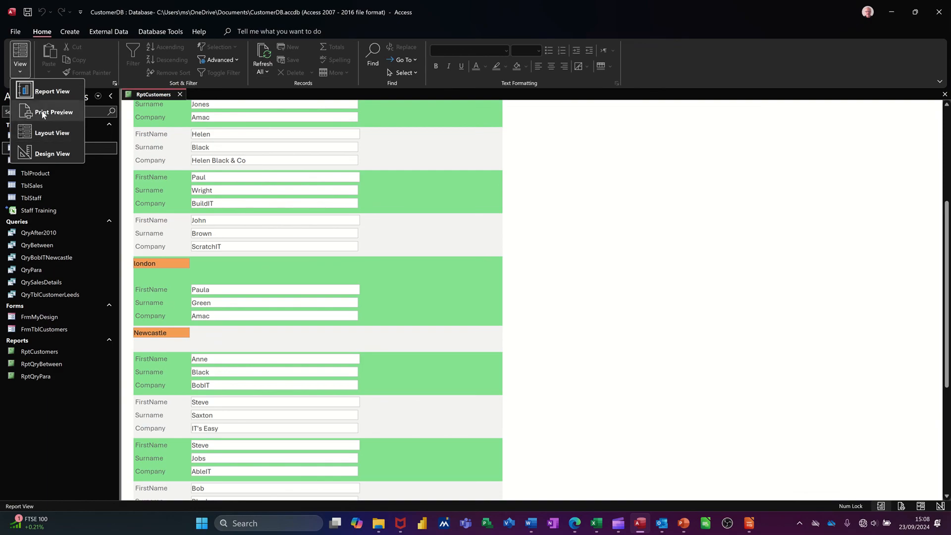
click(44, 111)
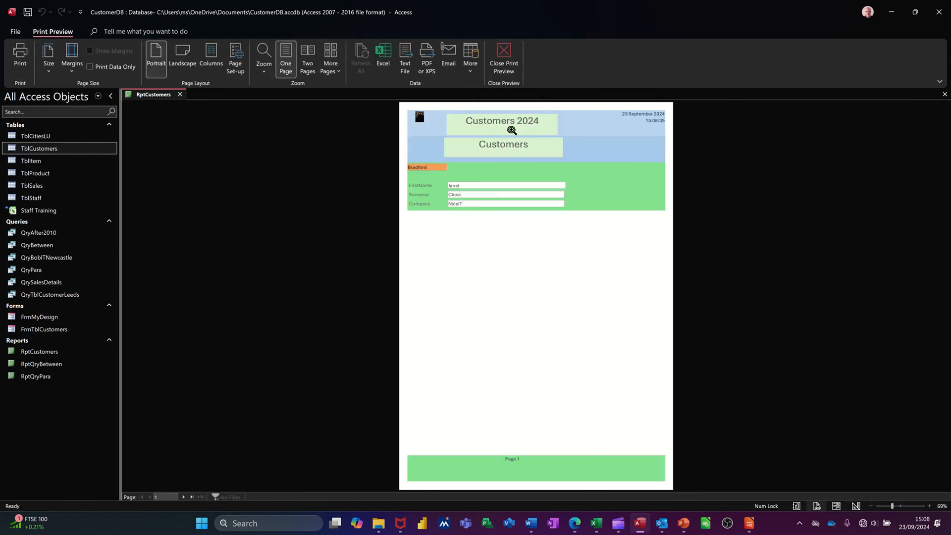
Step: Page through the print preview up to page 6 to examine the page breaks, and return to Design View
click(183, 497)
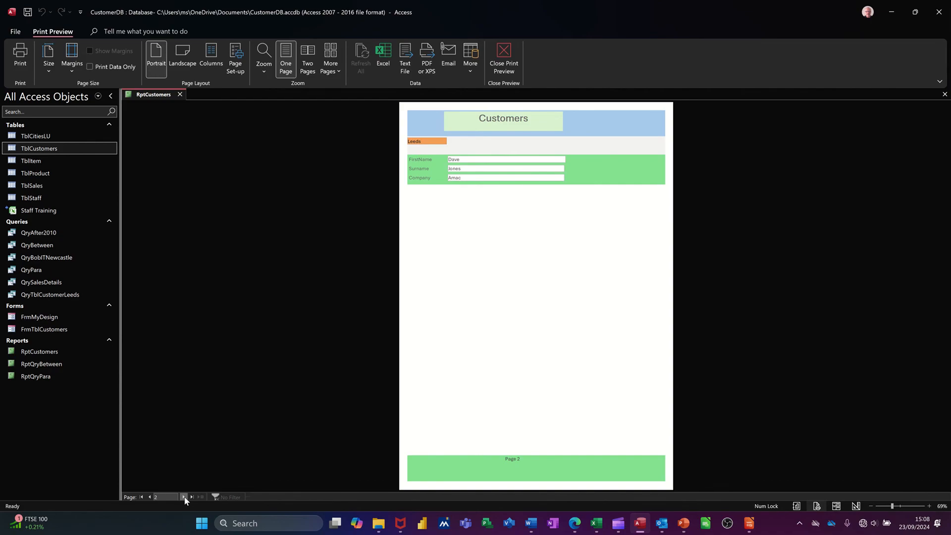
click(184, 497)
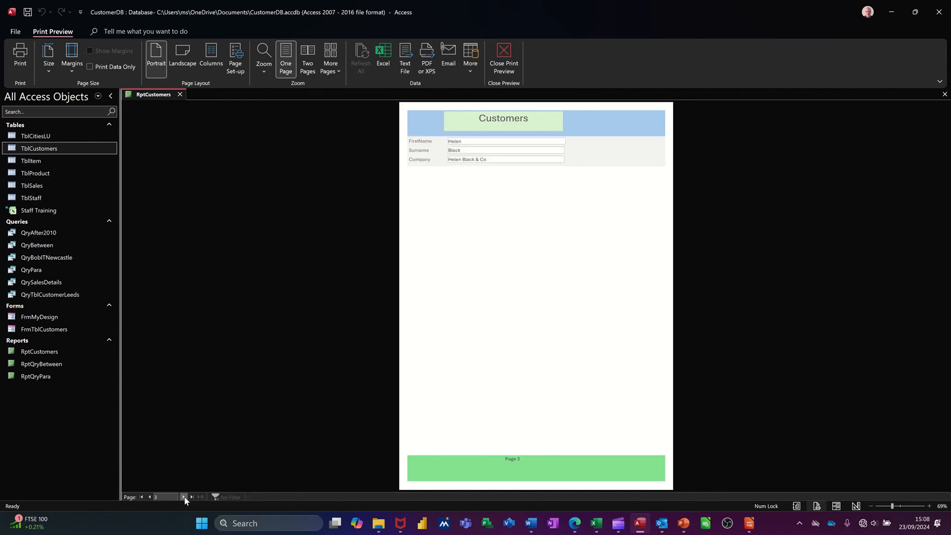
click(184, 497)
click(183, 497)
click(184, 497)
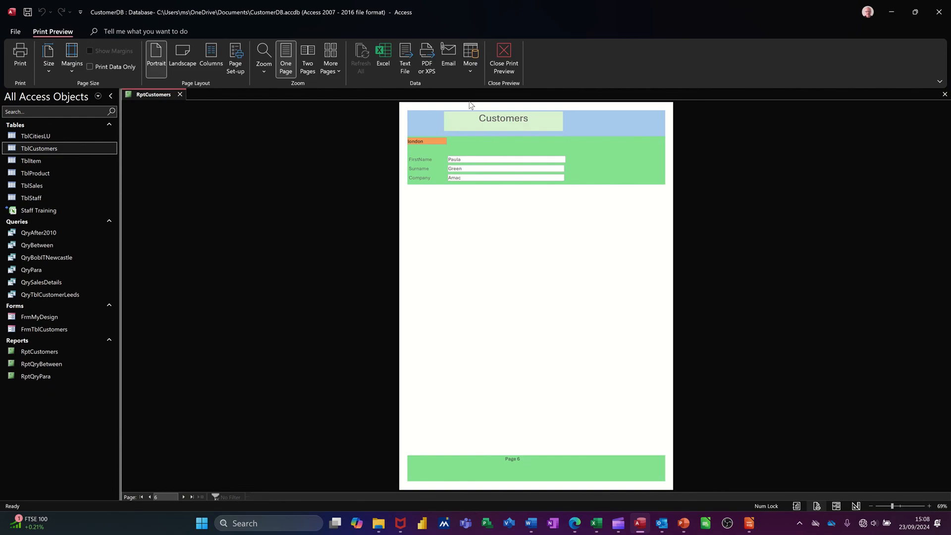
click(503, 57)
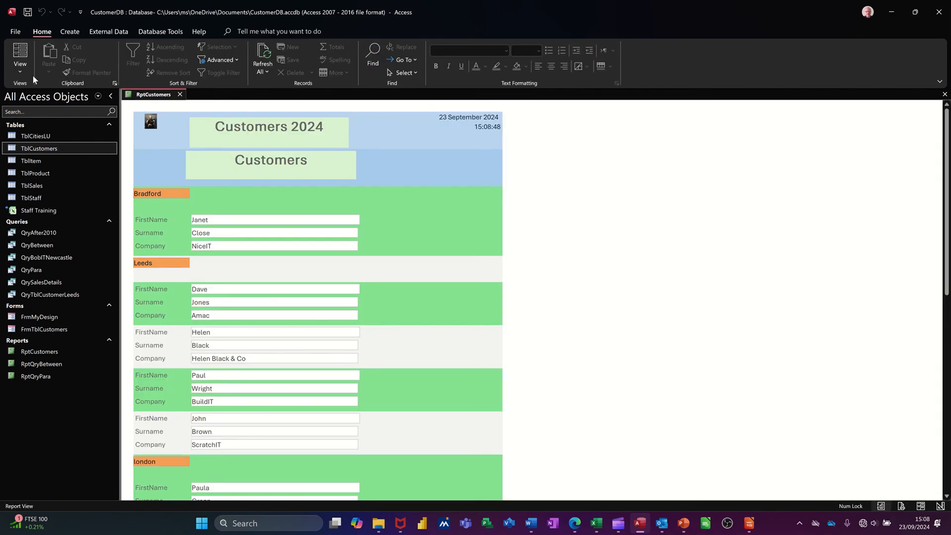
click(20, 69)
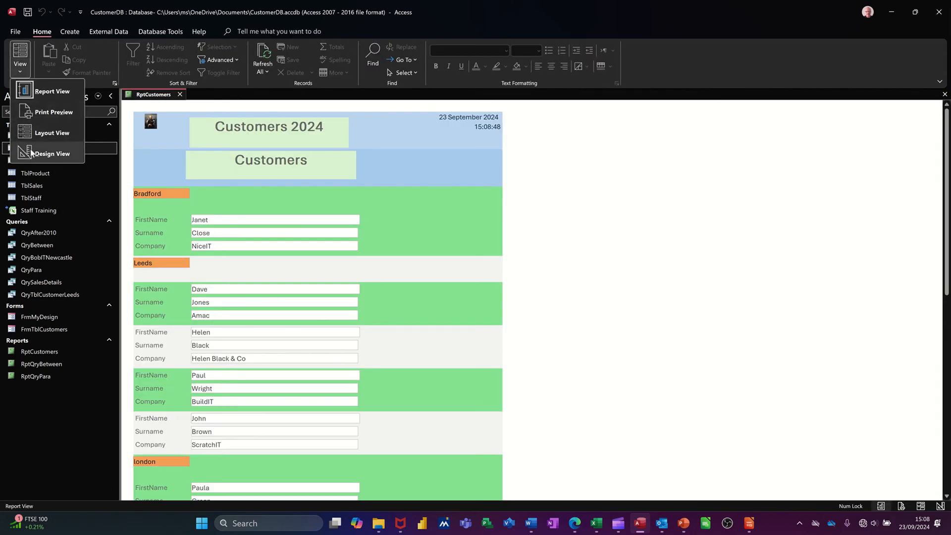
click(50, 153)
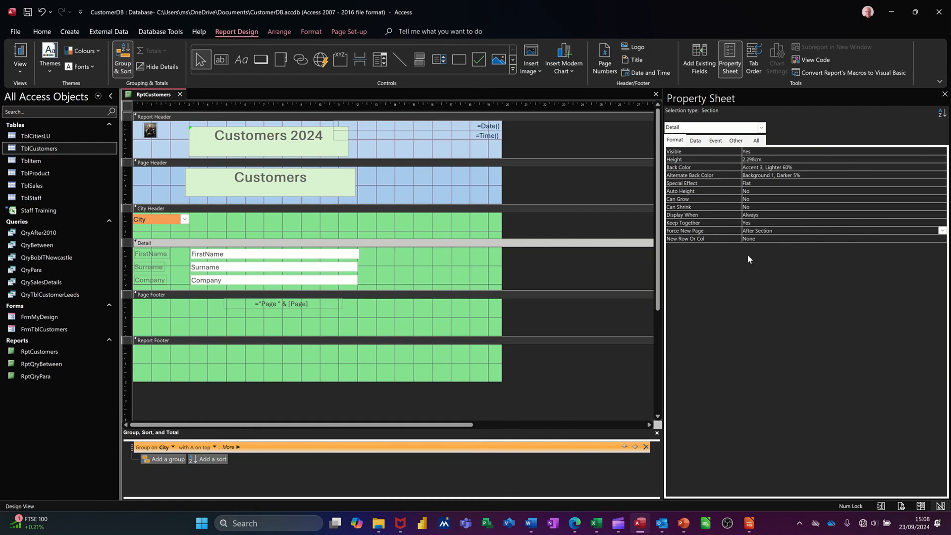
Step: Set the Detail section's Force New Page property back to None
click(803, 231)
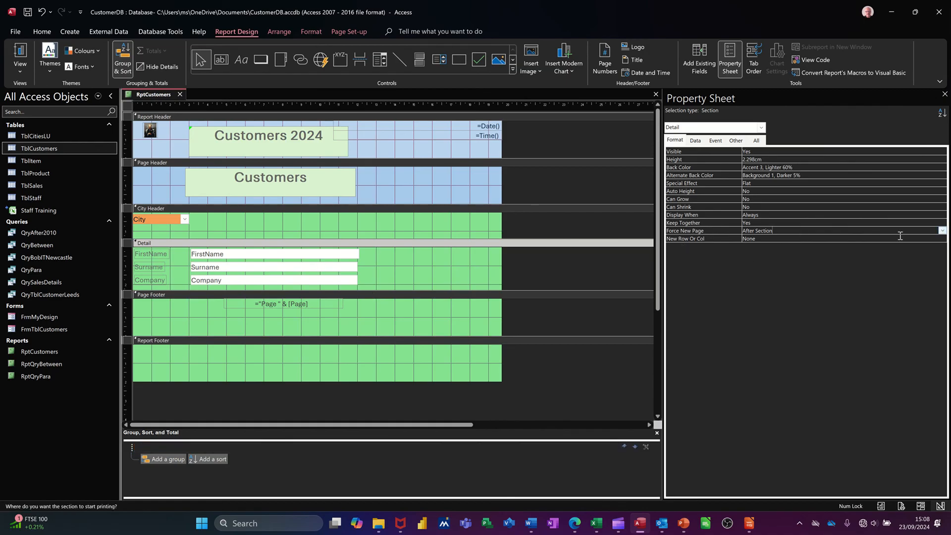
click(941, 231)
click(849, 238)
Step: Set the City Header section's Force New Page property to After Section
click(186, 209)
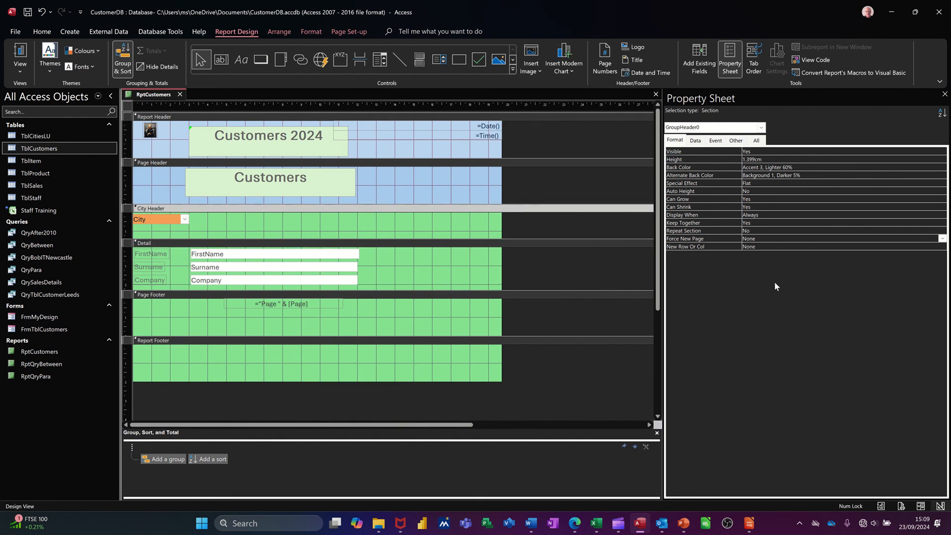
click(786, 240)
click(942, 240)
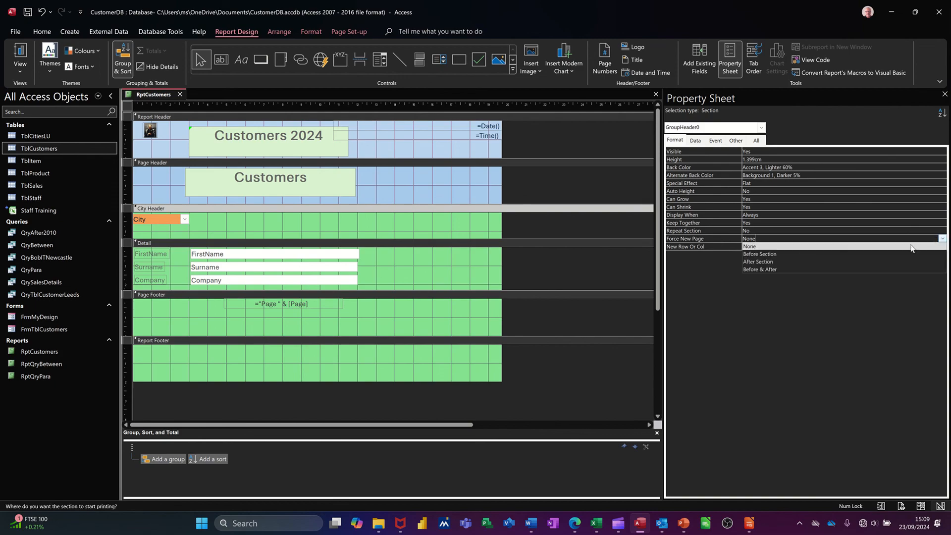
click(884, 263)
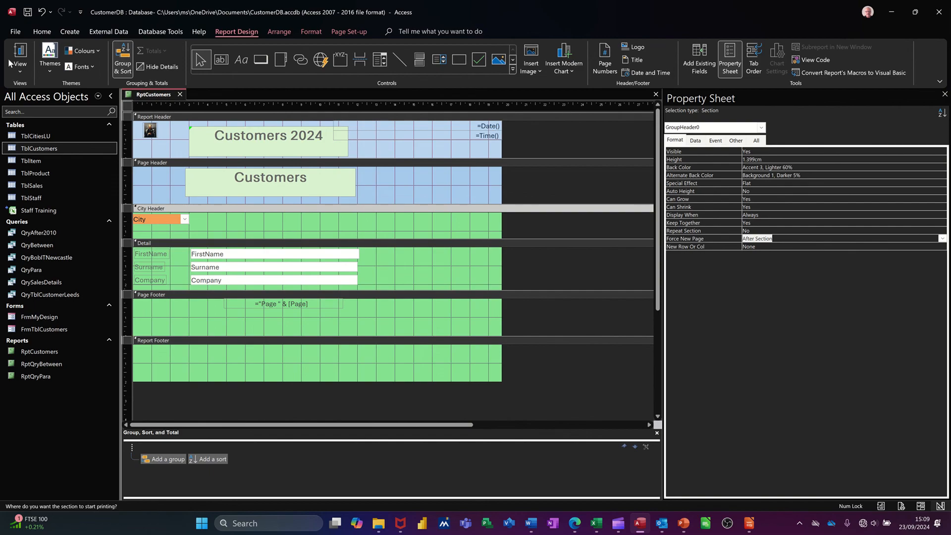
Step: Preview the report for printing, page forward to page 3 to examine the page breaks, and return to Design View
click(20, 71)
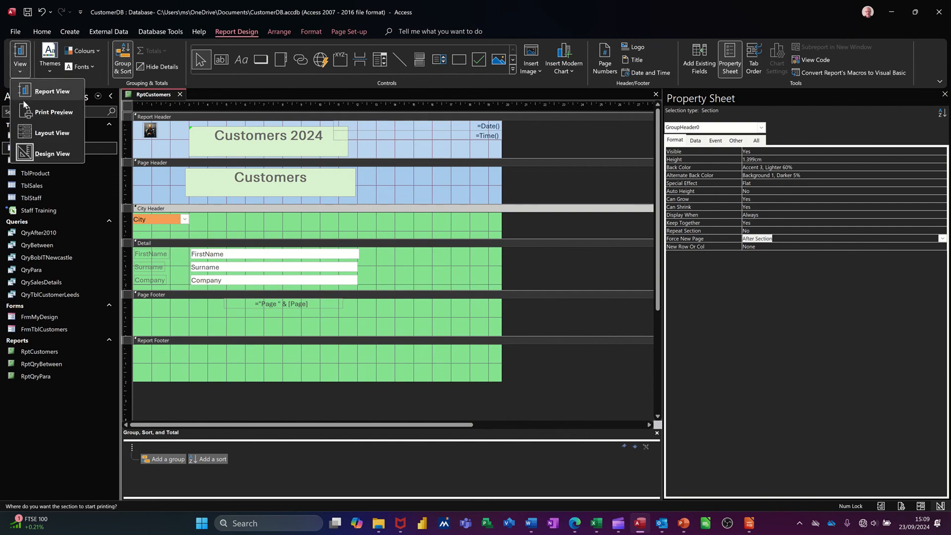
click(34, 112)
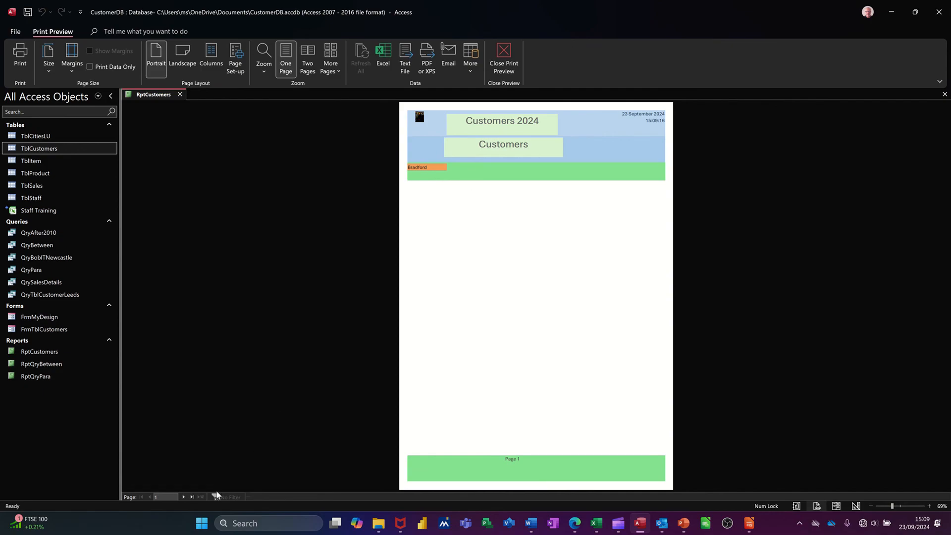
click(185, 496)
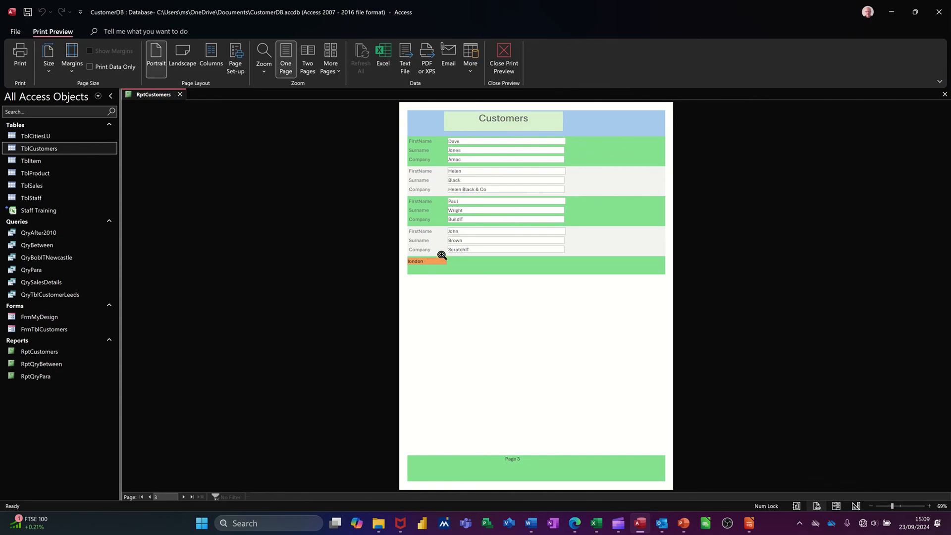
click(503, 56)
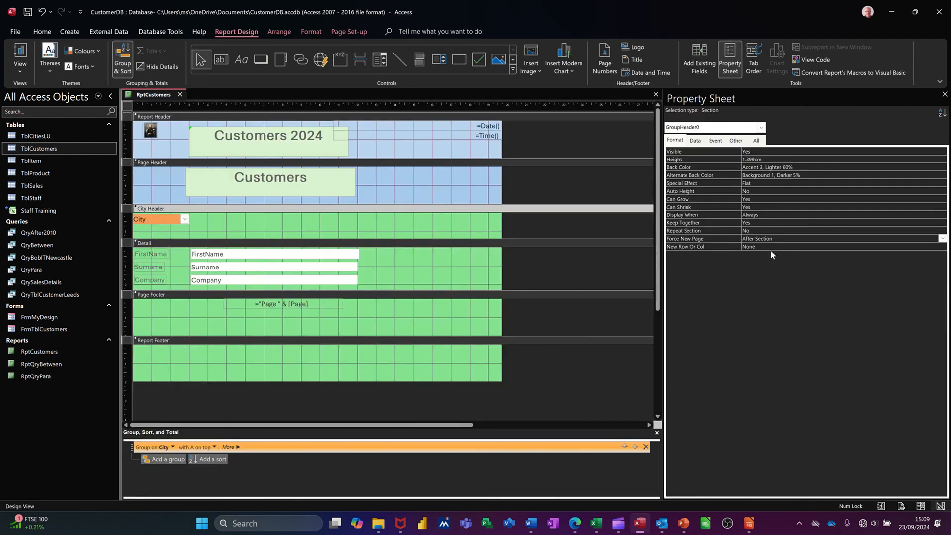
Step: Set the City Header section's Force New Page property to Before Section
click(792, 239)
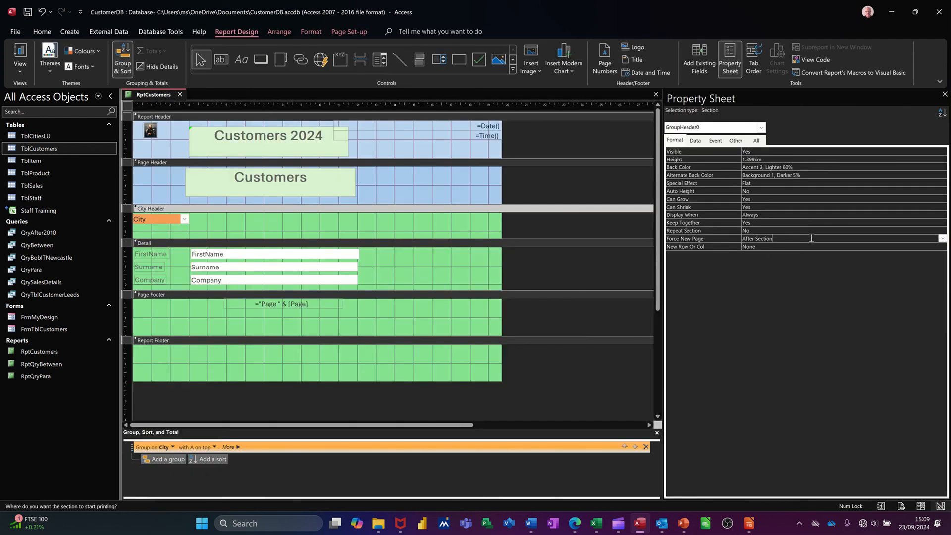
click(941, 238)
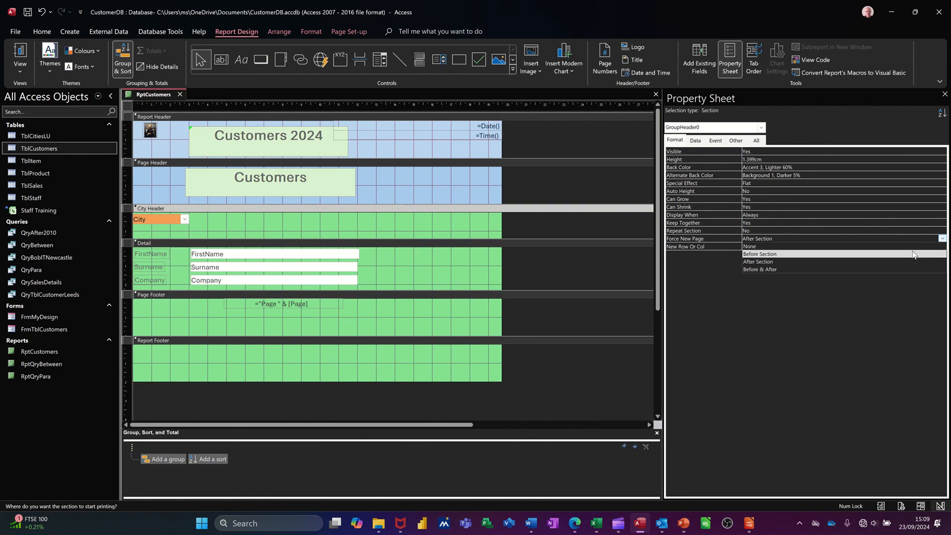
click(913, 255)
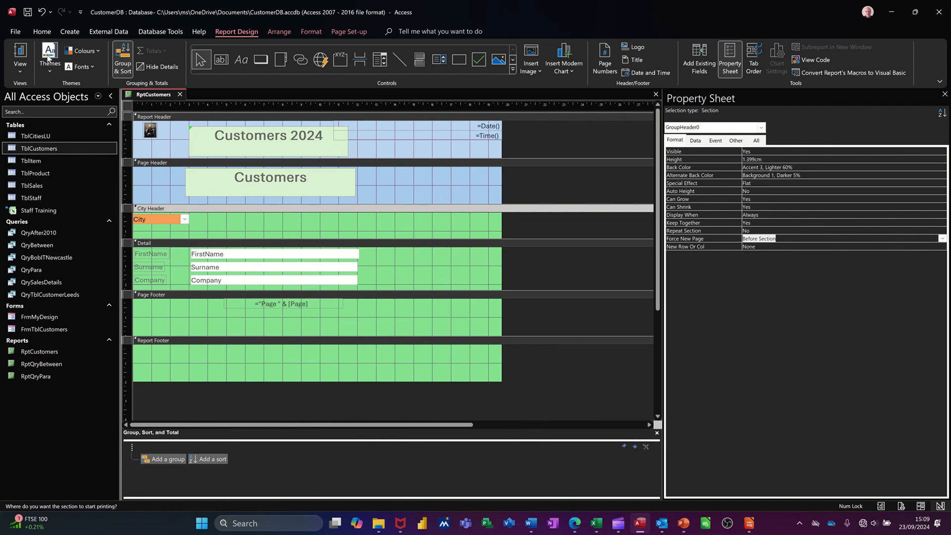
Step: Page through the print preview up to page 5 to check how the city groups break, and return to Design View
click(20, 52)
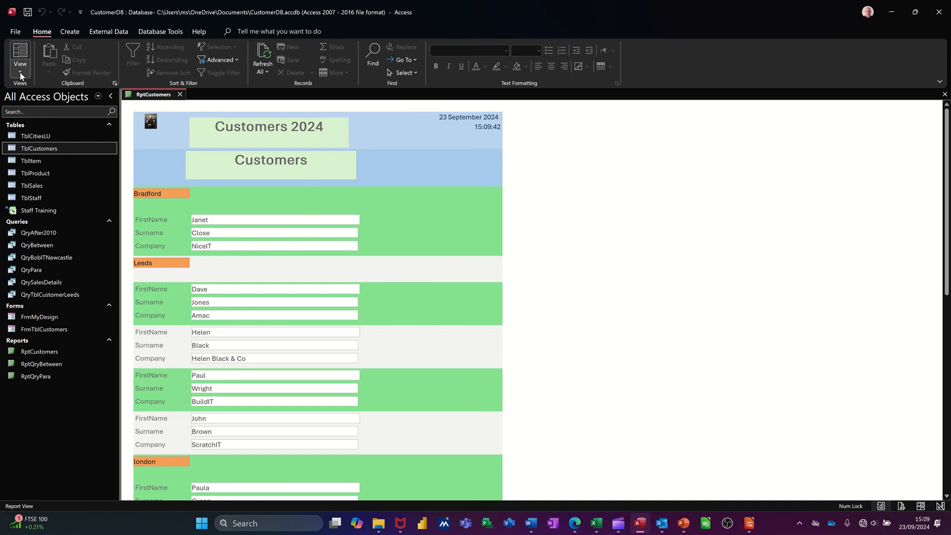
click(19, 72)
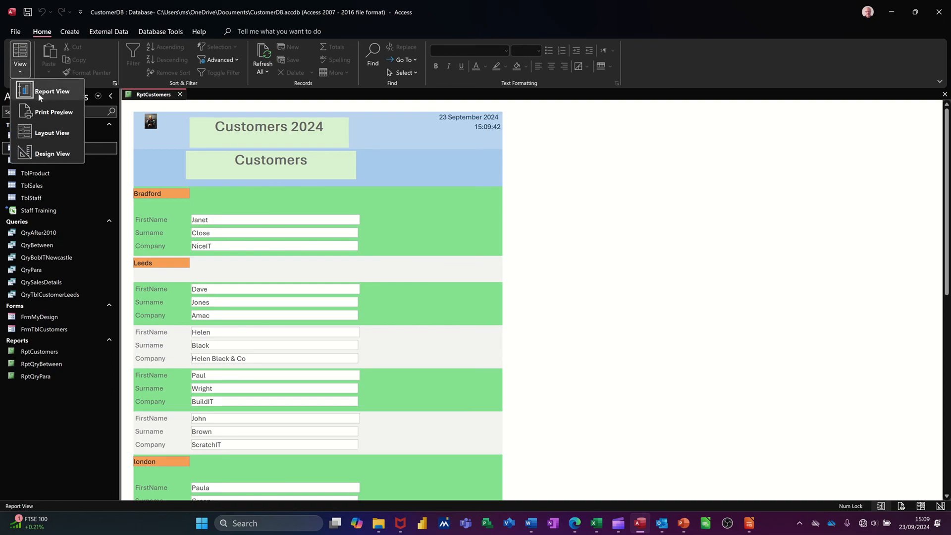
click(43, 112)
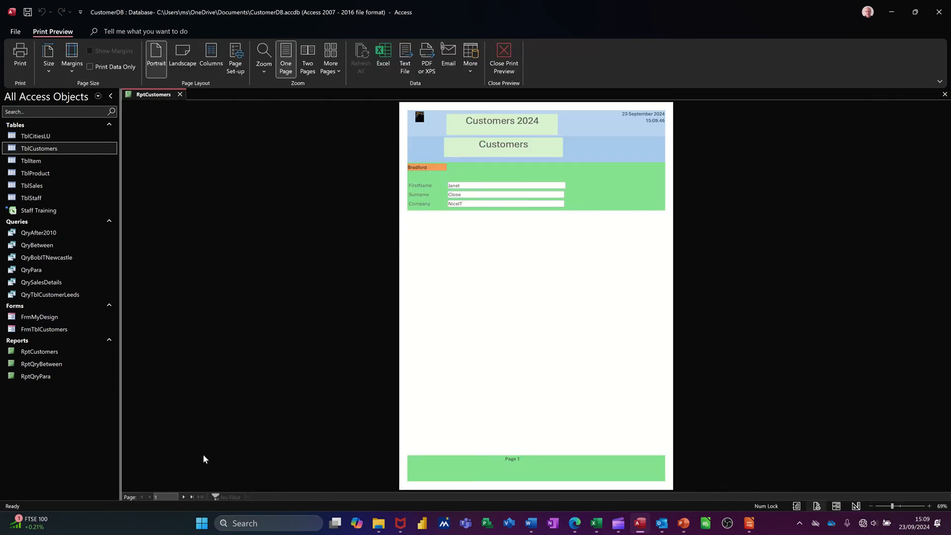
click(185, 497)
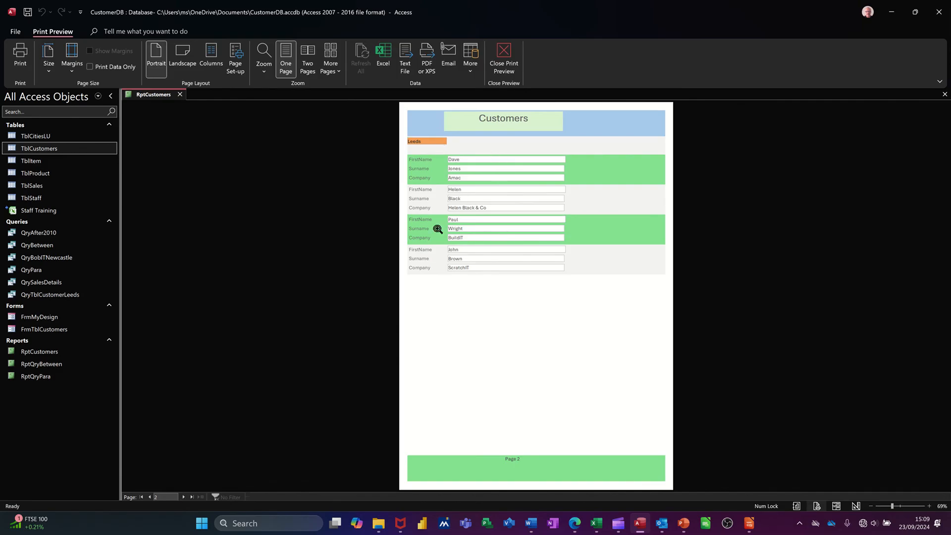
click(183, 498)
click(184, 497)
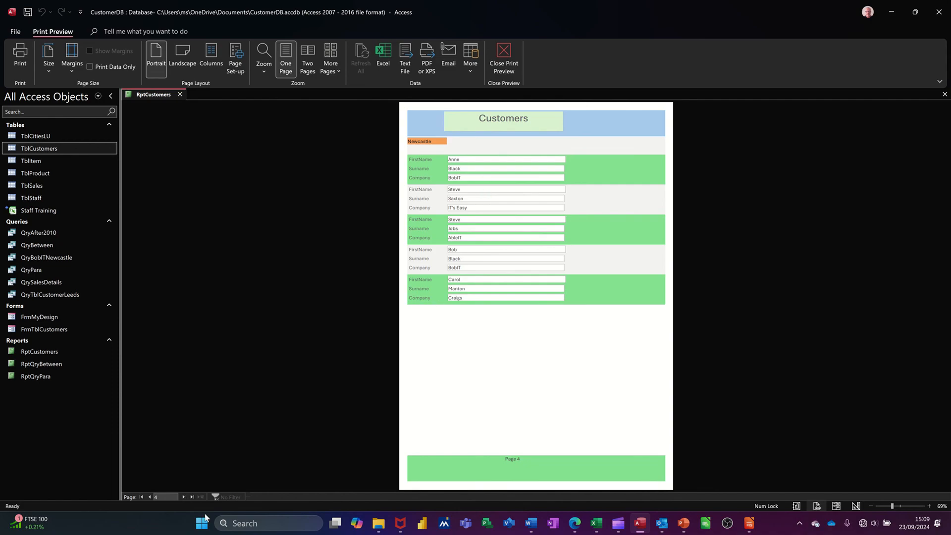
click(183, 496)
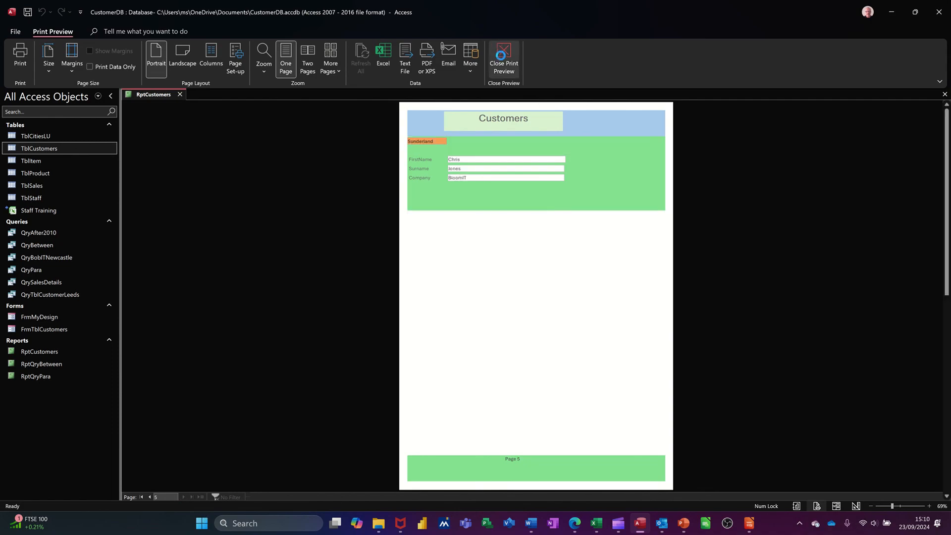
click(503, 58)
click(19, 69)
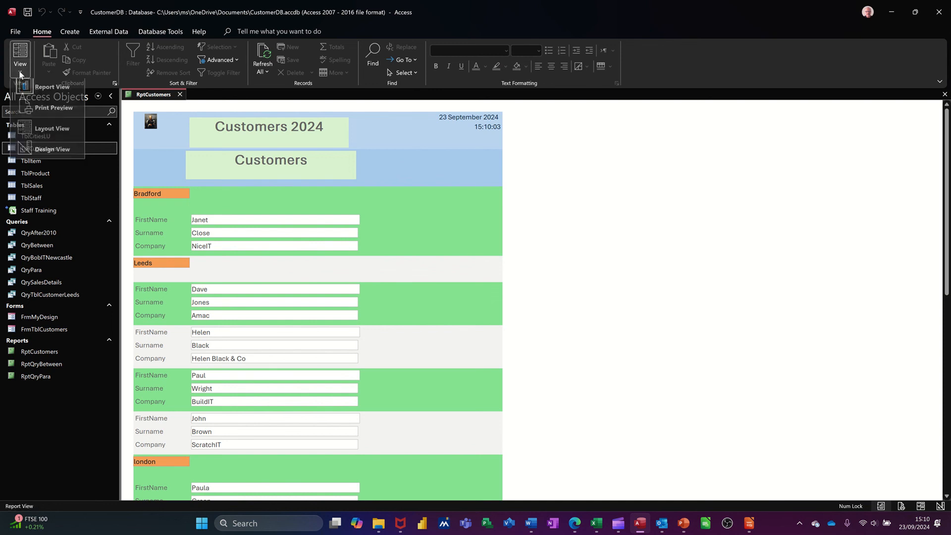
click(50, 153)
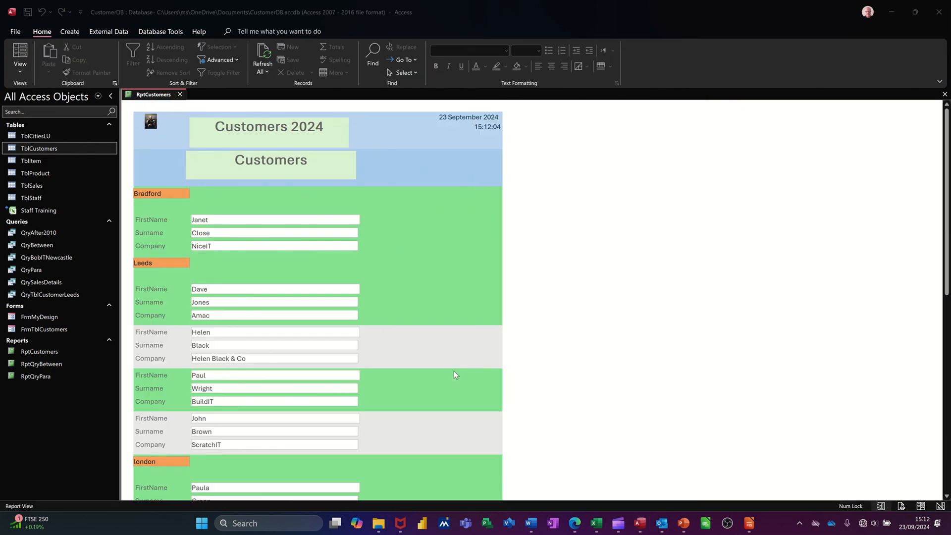
Step: Look through the city groups in Report View to examine the alternating row colours, and return to Design View
scroll(267, 352, down, 2)
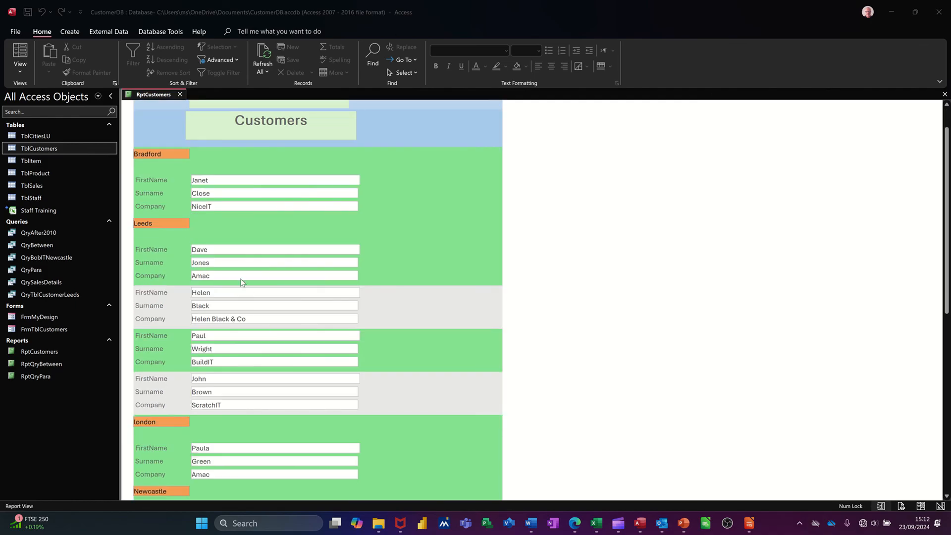
scroll(270, 366, down, 2)
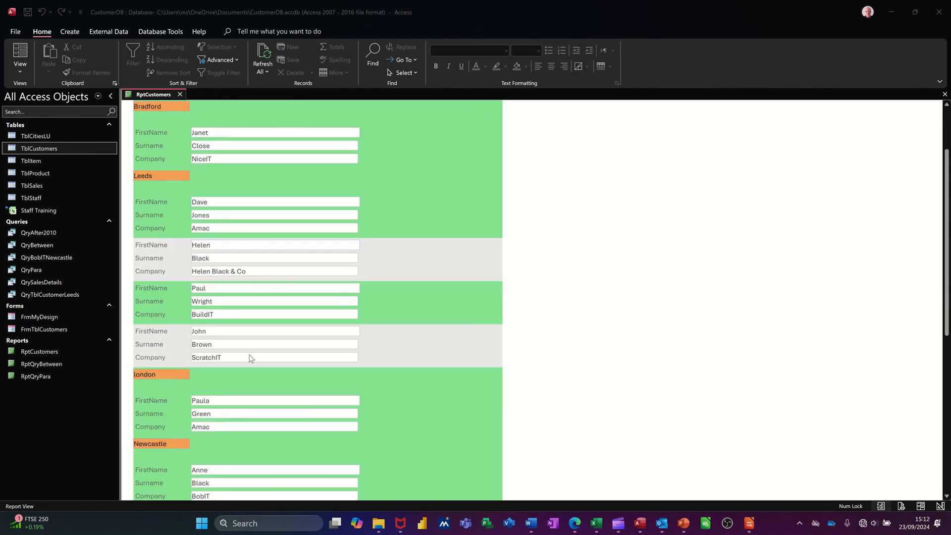
scroll(258, 361, down, 2)
scroll(287, 429, down, 2)
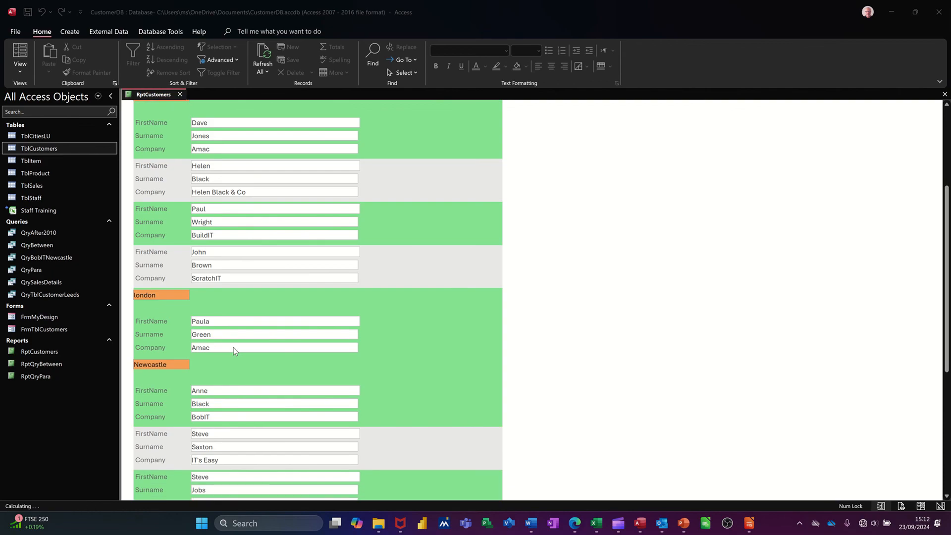
scroll(262, 380, down, 2)
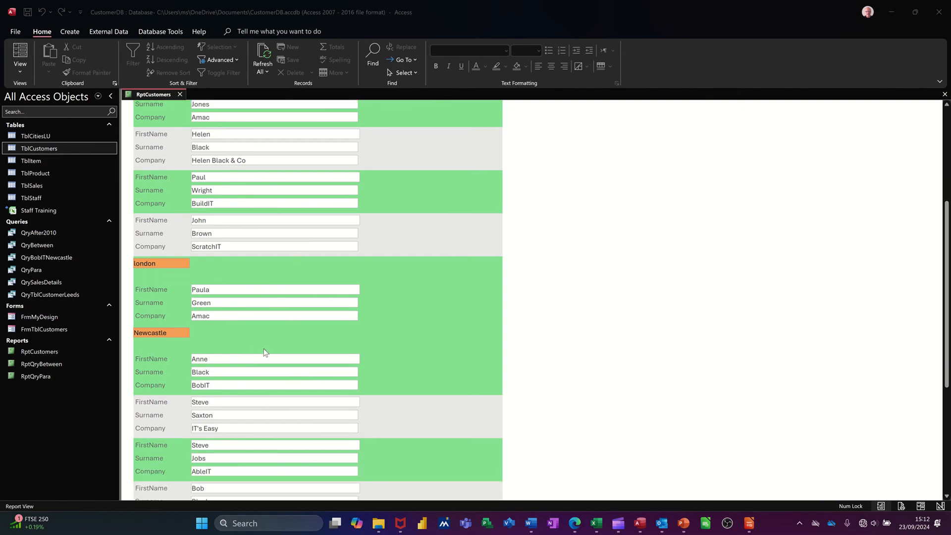
click(21, 74)
click(17, 74)
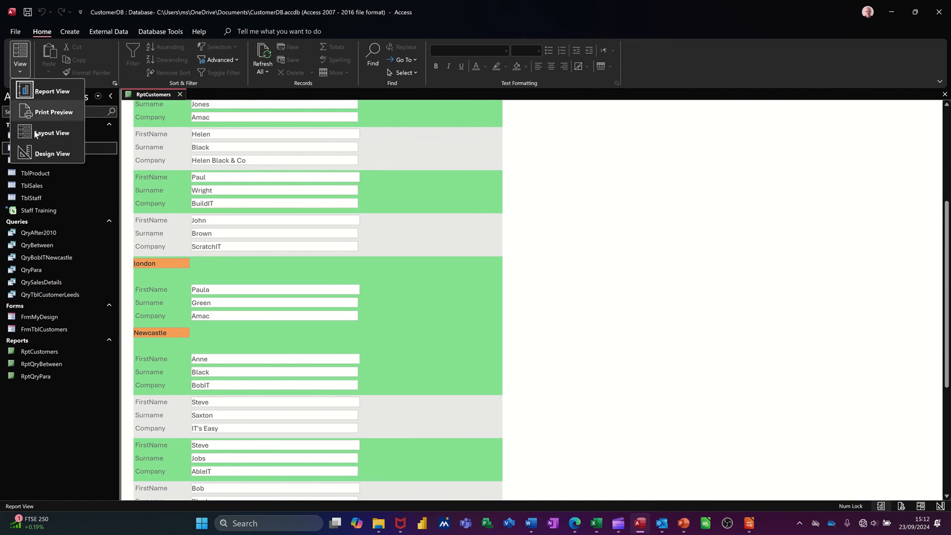
click(48, 153)
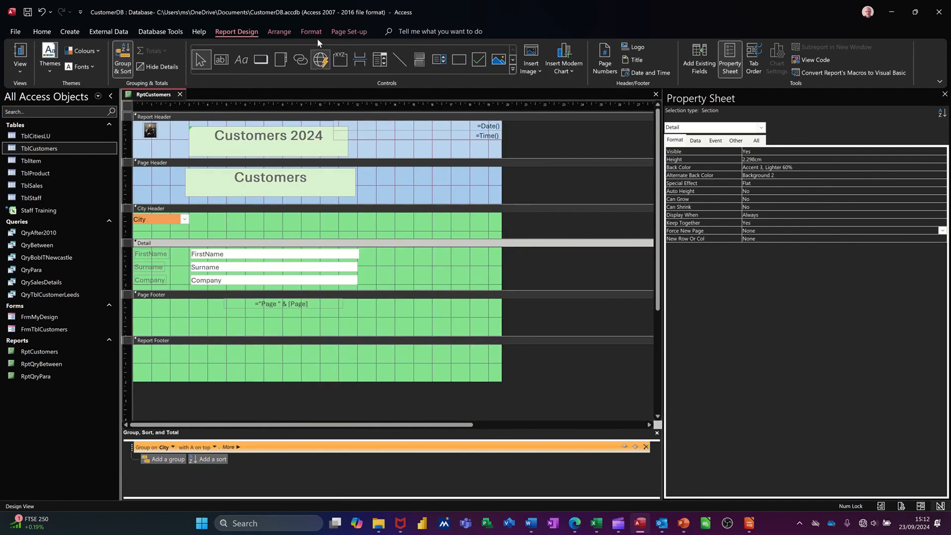
Step: Set the Detail section's alternate row colour to No Color
click(312, 32)
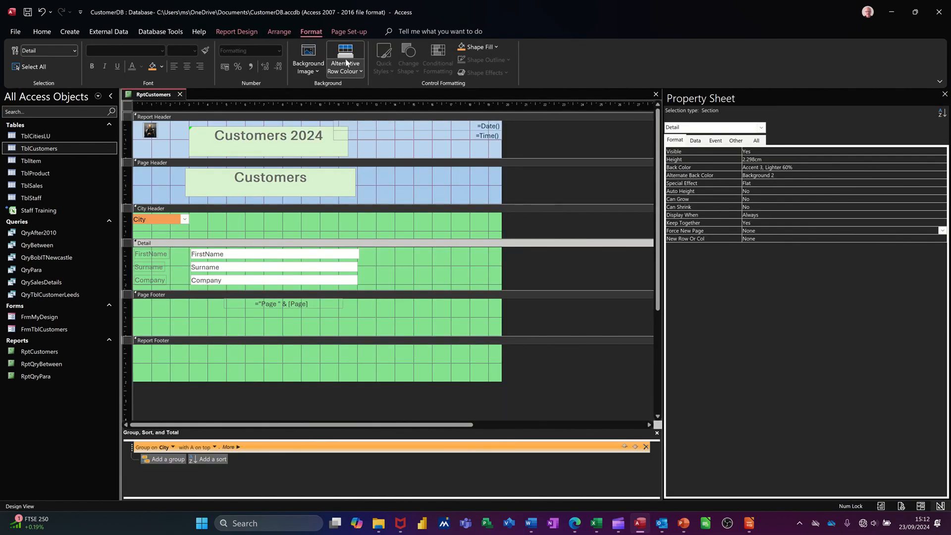
click(360, 72)
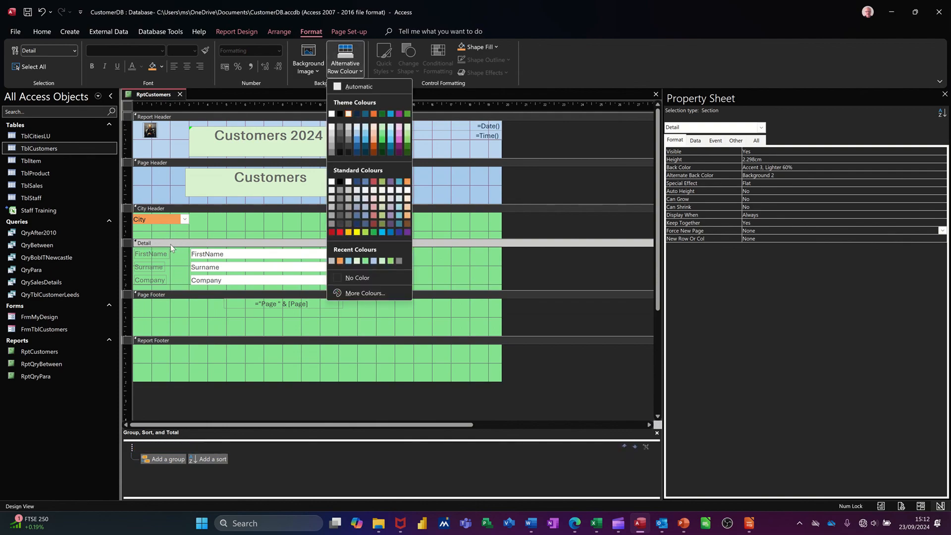
click(339, 275)
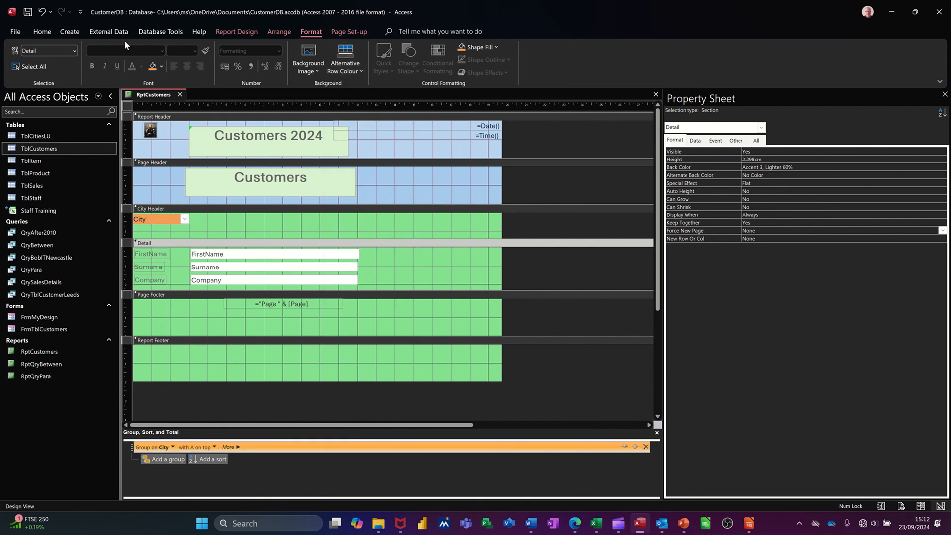
Step: Open the report in Report View and look through the customer records to check their row background
click(224, 31)
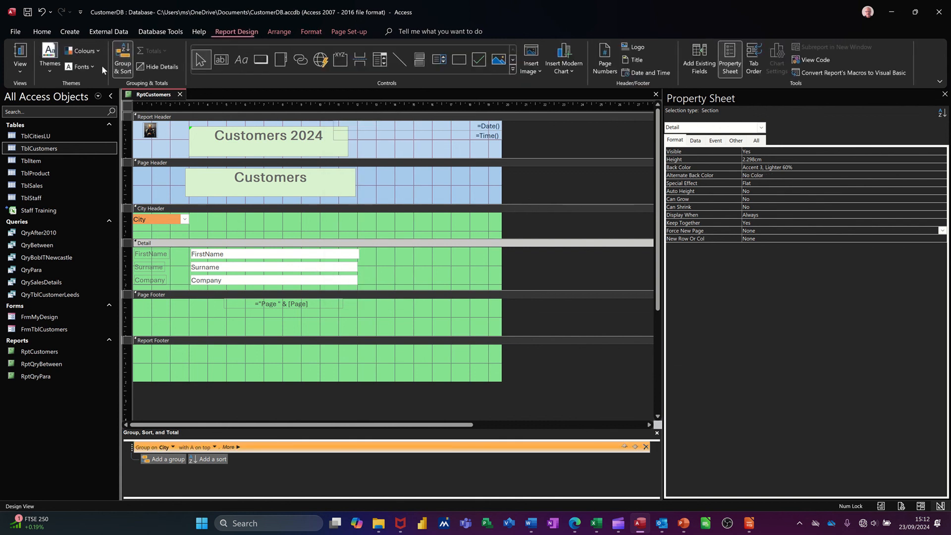
click(20, 51)
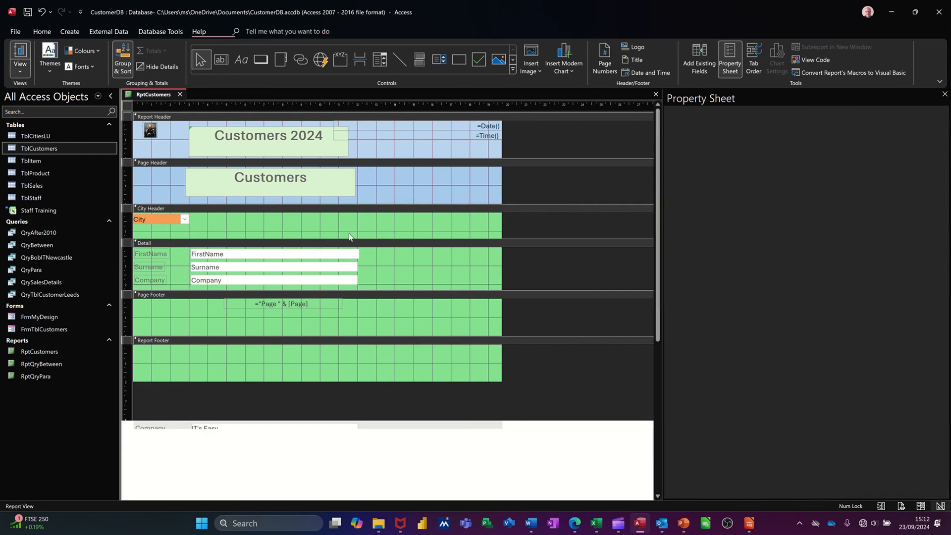
scroll(283, 255, down, 3)
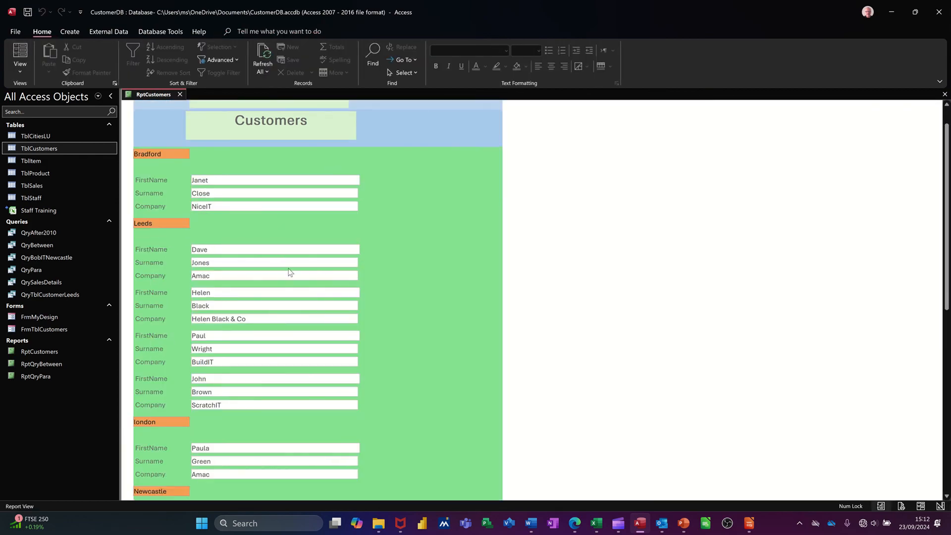
scroll(288, 278, down, 7)
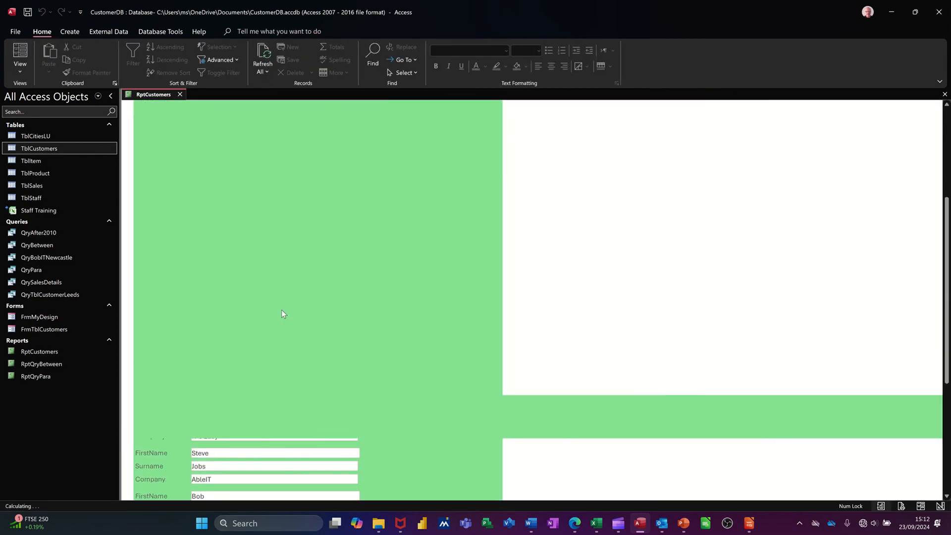
scroll(278, 303, down, 3)
scroll(272, 278, up, 6)
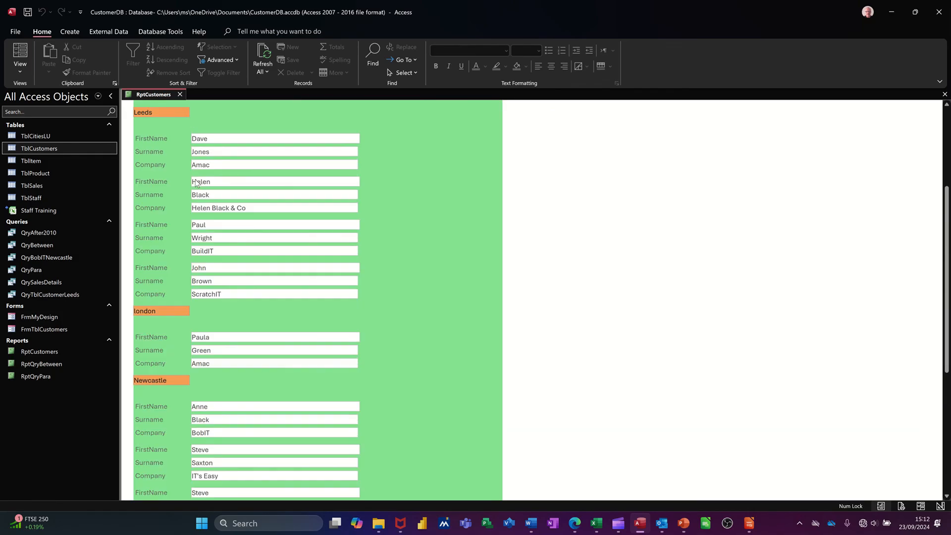